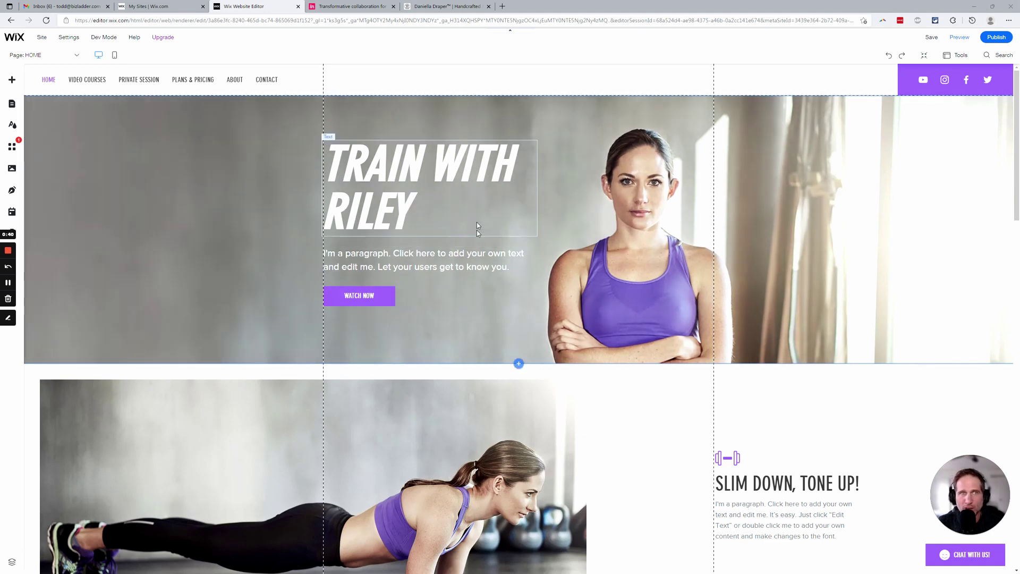
# Switch to the InVision website and examine its Product, Customers and Resources dropdown menus.
pyautogui.click(344, 6)
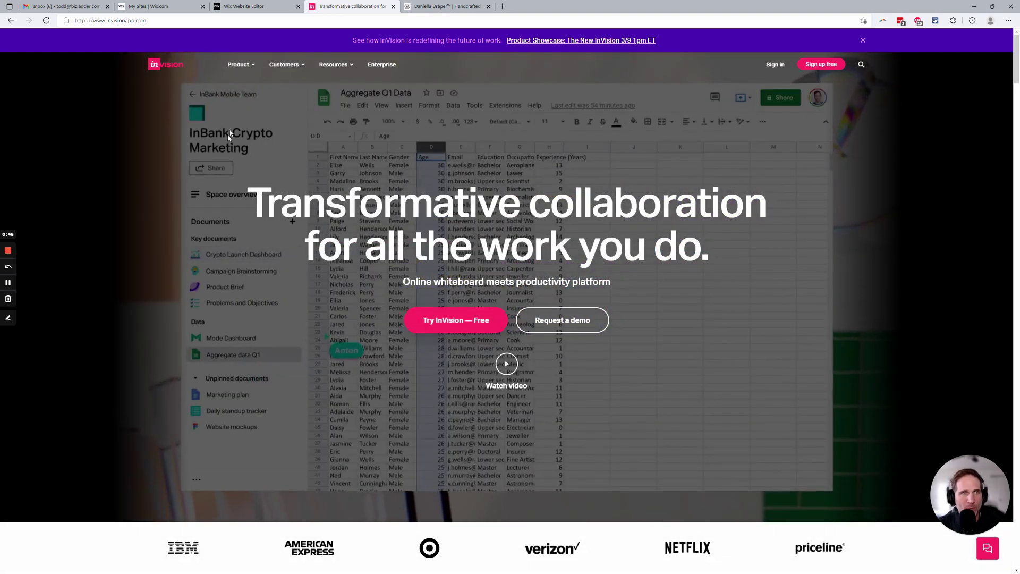
pyautogui.click(238, 72)
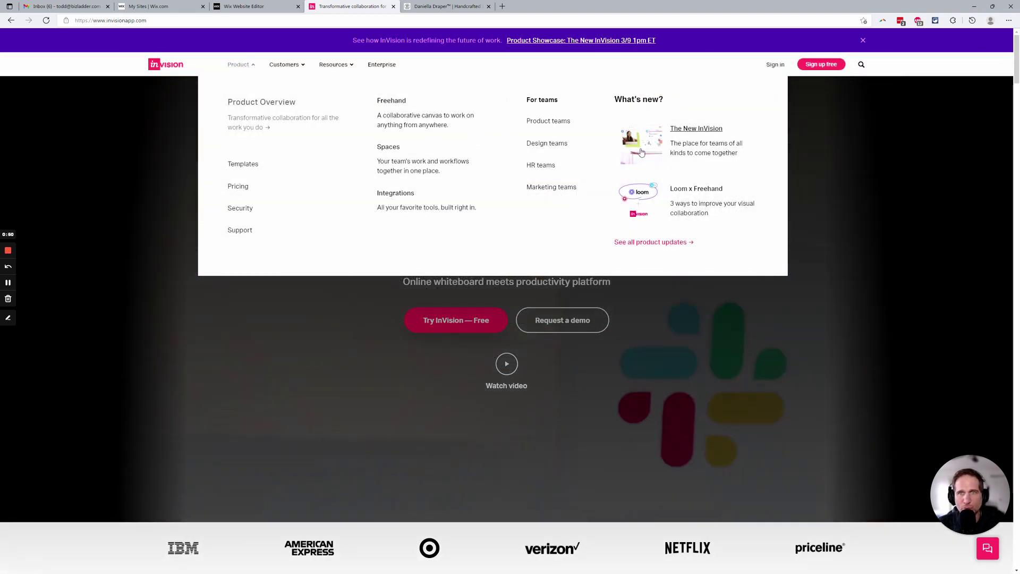
pyautogui.click(282, 64)
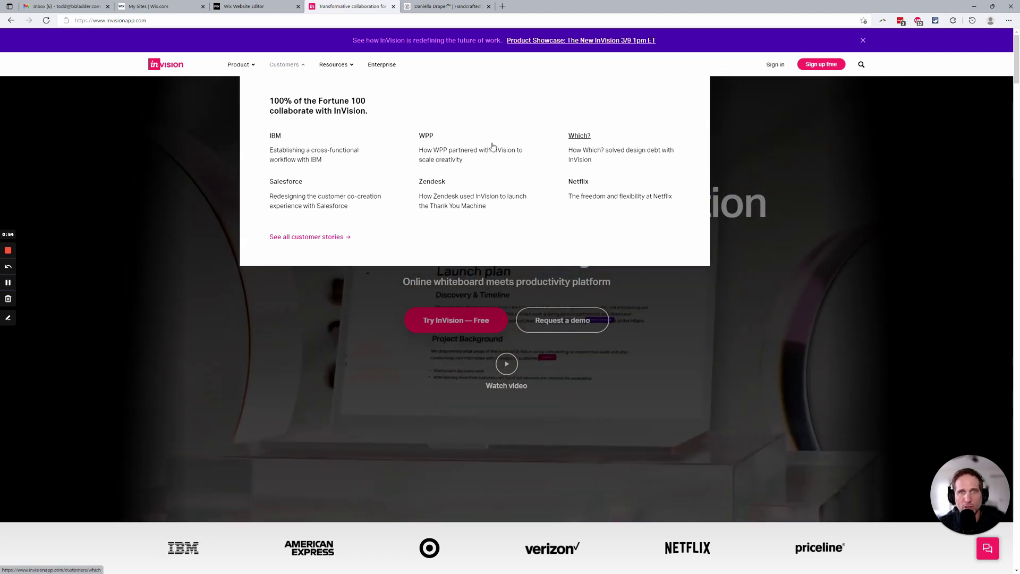
pyautogui.click(326, 66)
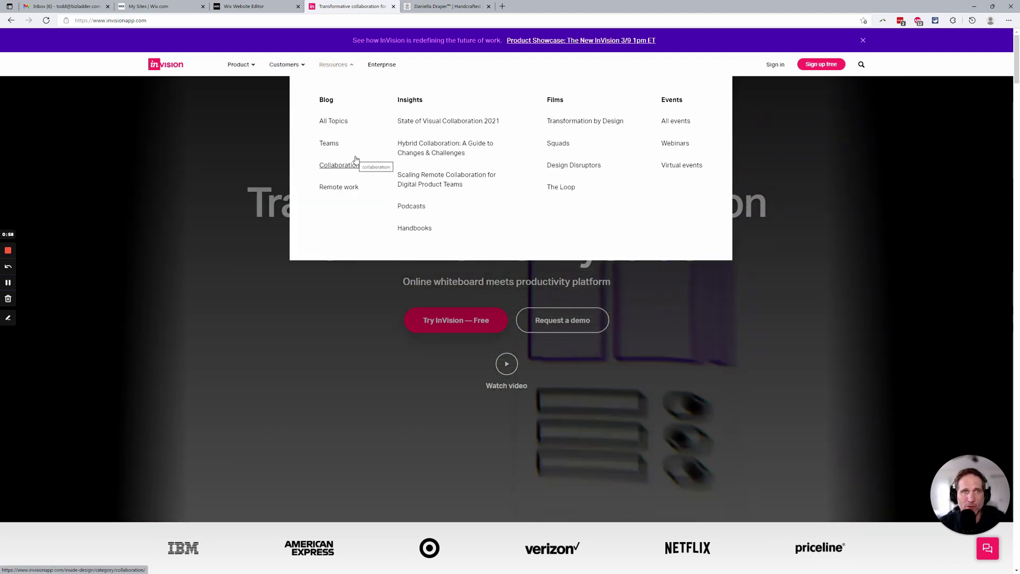
# Switch to the Daniella Draper website and examine the mega menus for Jewellery, Personalised, Brand and The Edit.
pyautogui.click(473, 7)
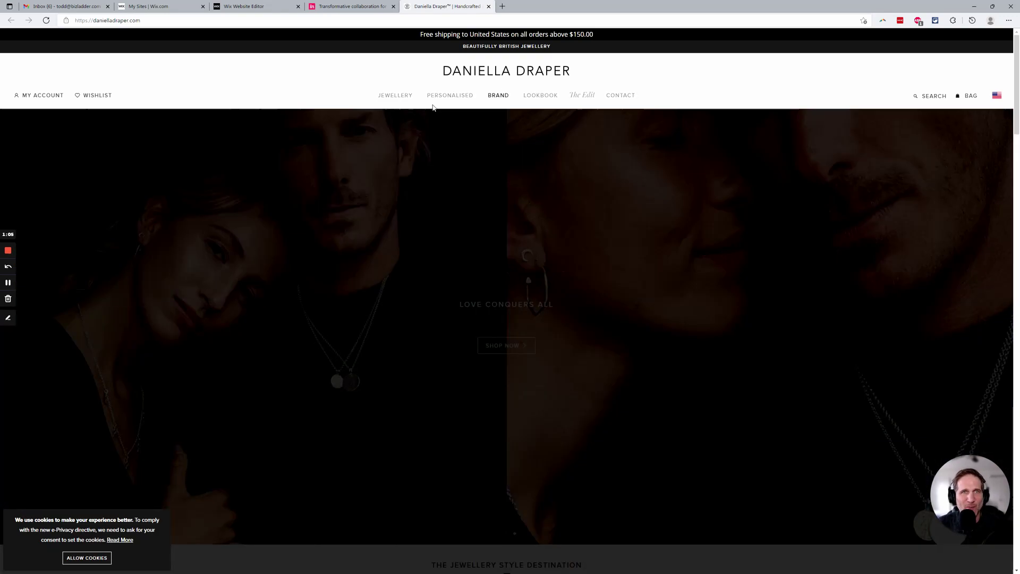
pyautogui.moveTo(395, 95)
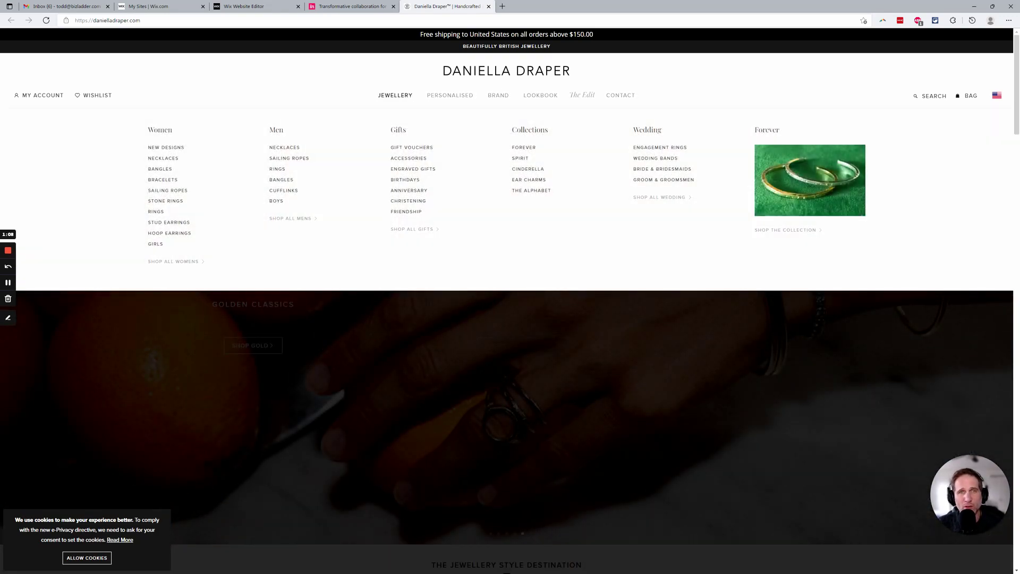
pyautogui.moveTo(450, 96)
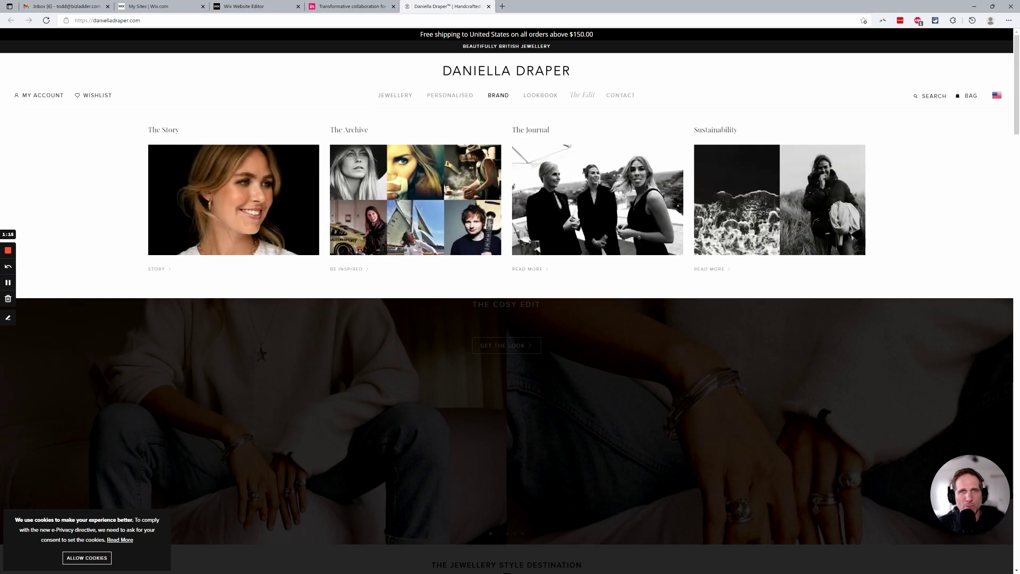
pyautogui.moveTo(540, 96)
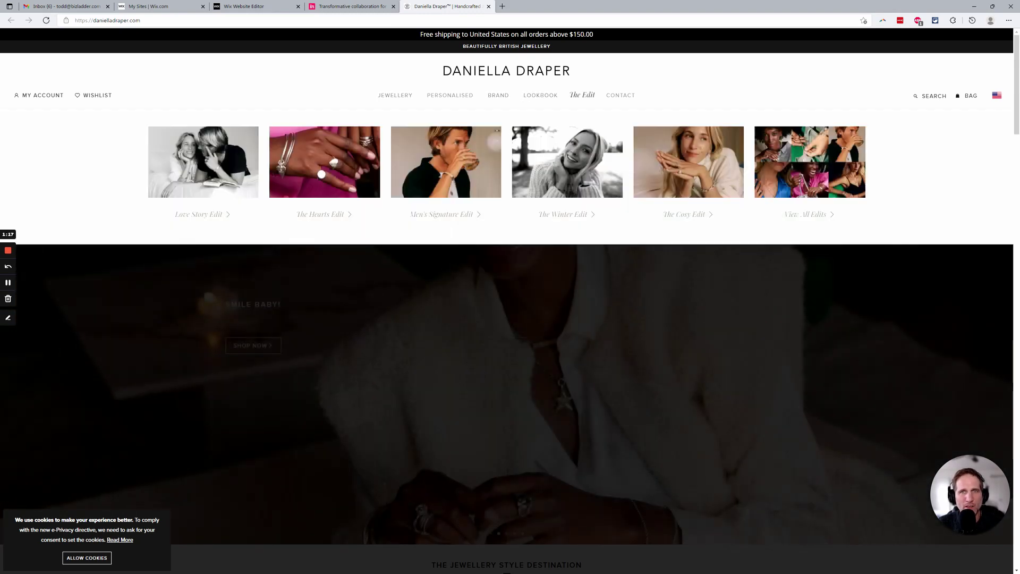
pyautogui.moveTo(641, 101)
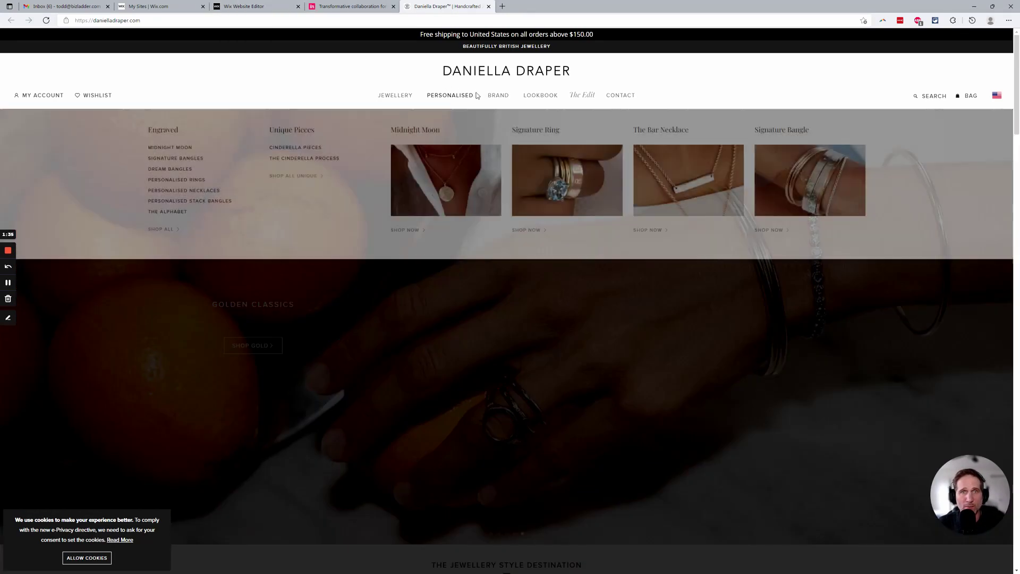
pyautogui.moveTo(498, 95)
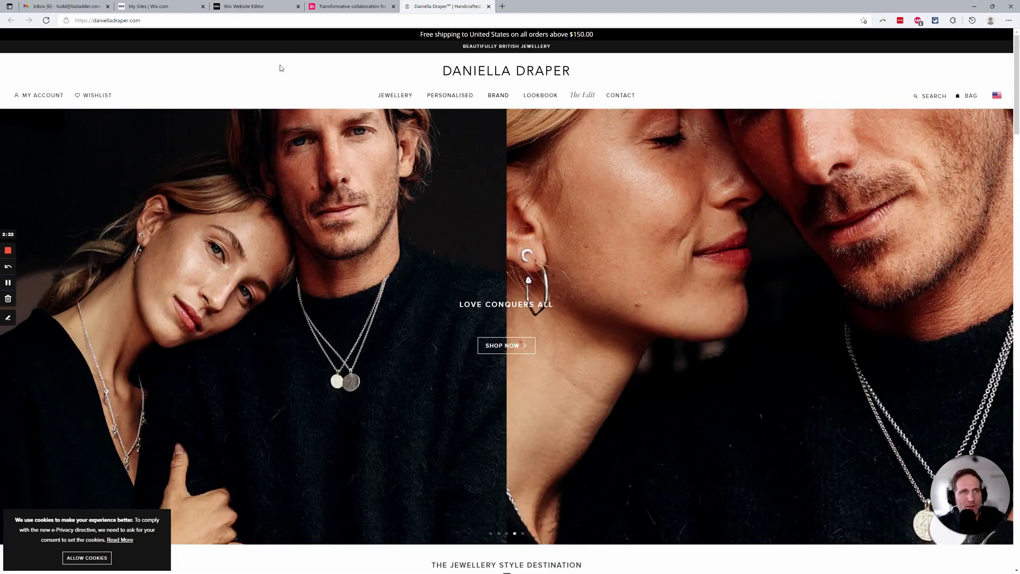
# Return to the Wix editor and add the "Subscribe (Get the Latest News)" interactive lightbox to the site.
pyautogui.click(244, 6)
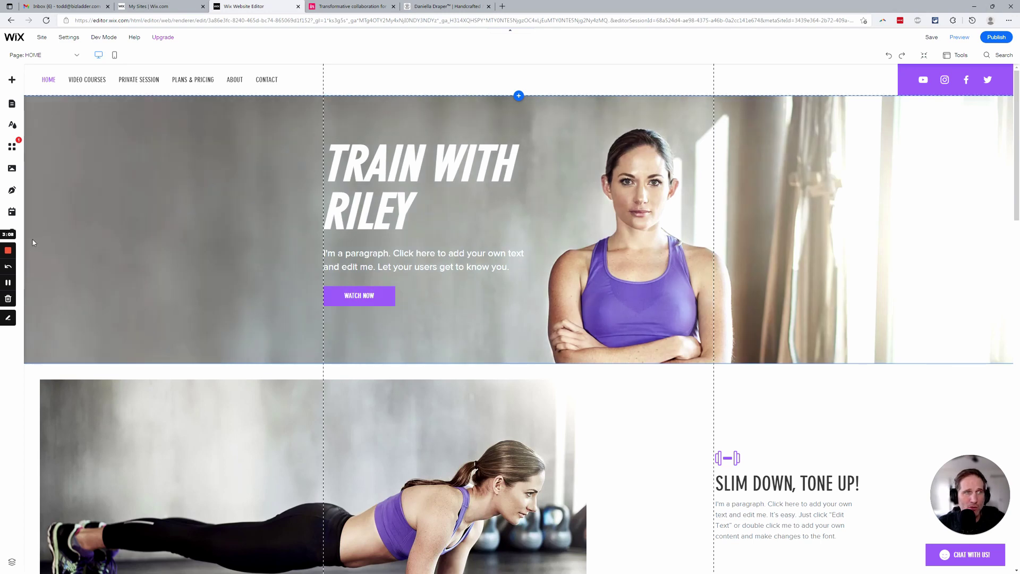
pyautogui.click(13, 86)
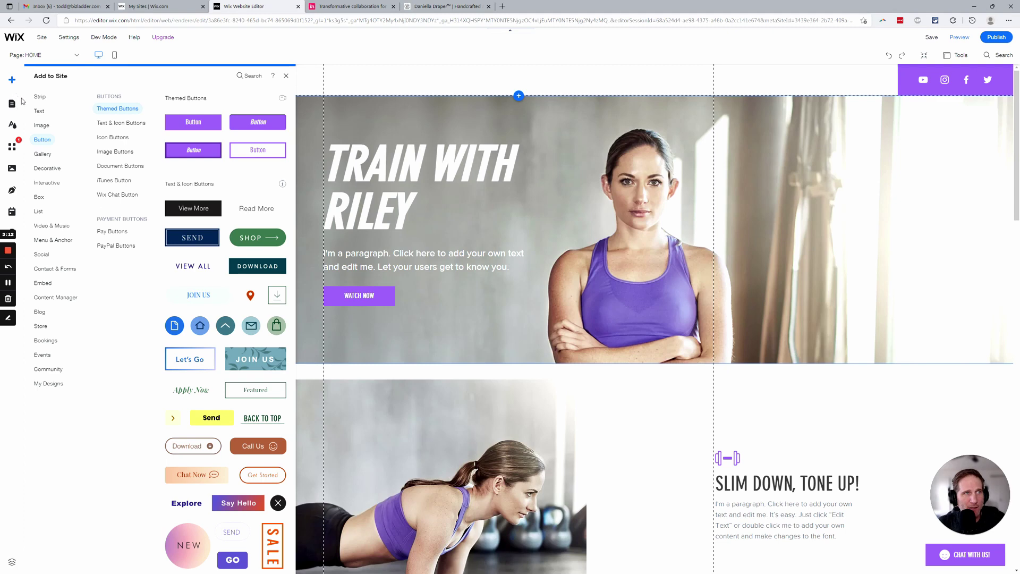
pyautogui.click(46, 182)
pyautogui.click(110, 161)
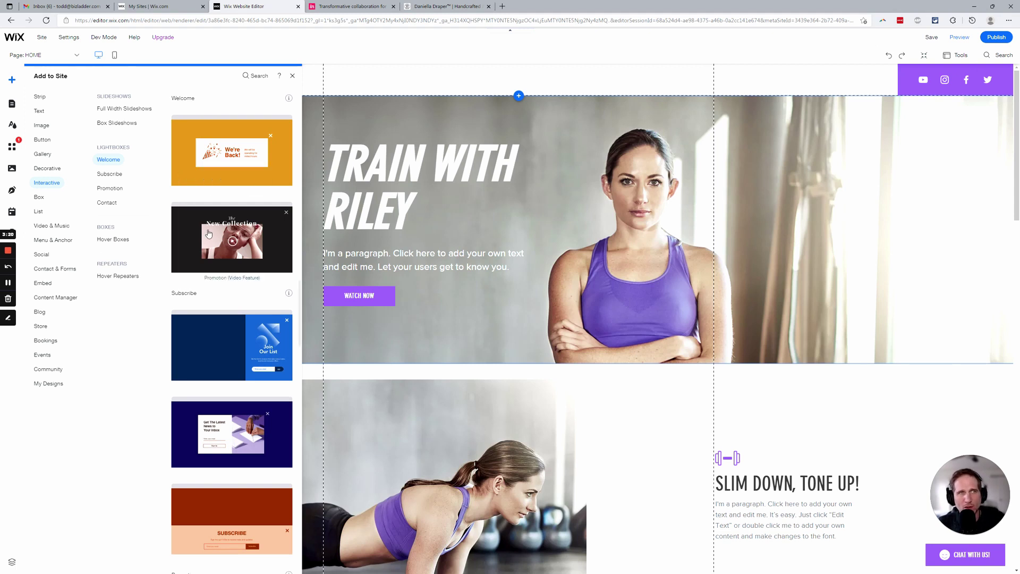
pyautogui.scroll(-3, 219, 257)
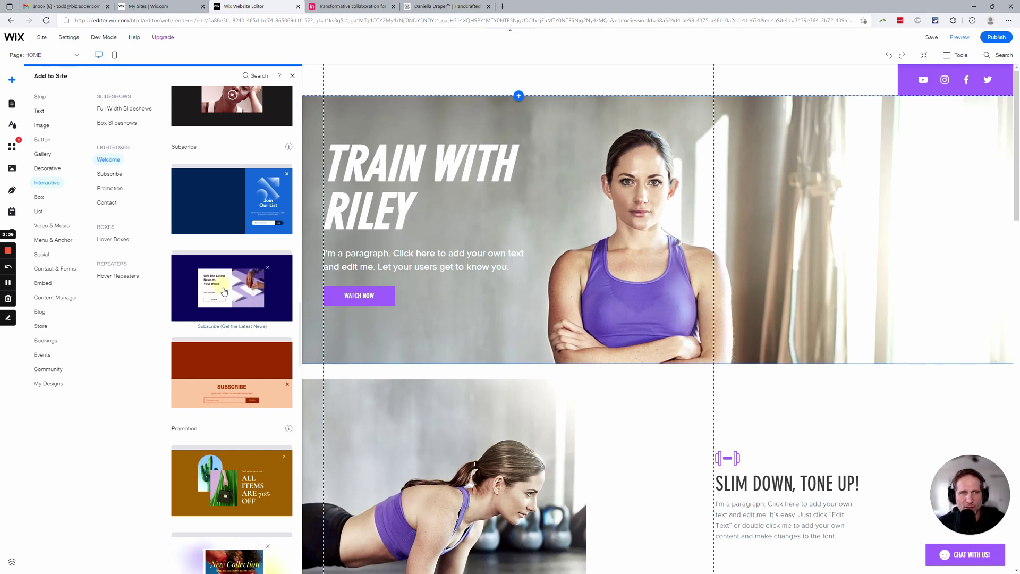
pyautogui.click(428, 281)
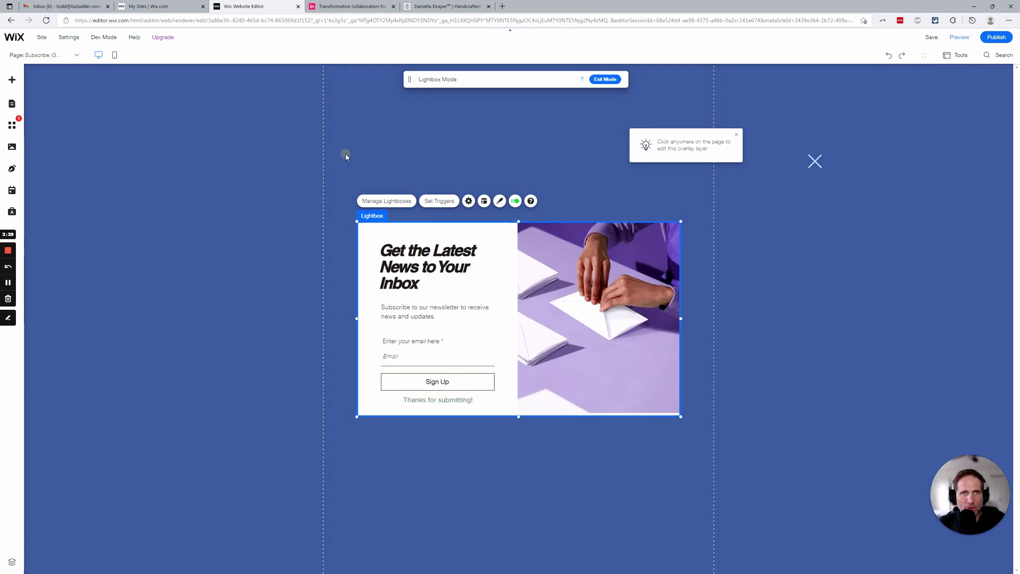
# Set the opacity of the lightbox's overlay background colour to 0%.
pyautogui.click(346, 155)
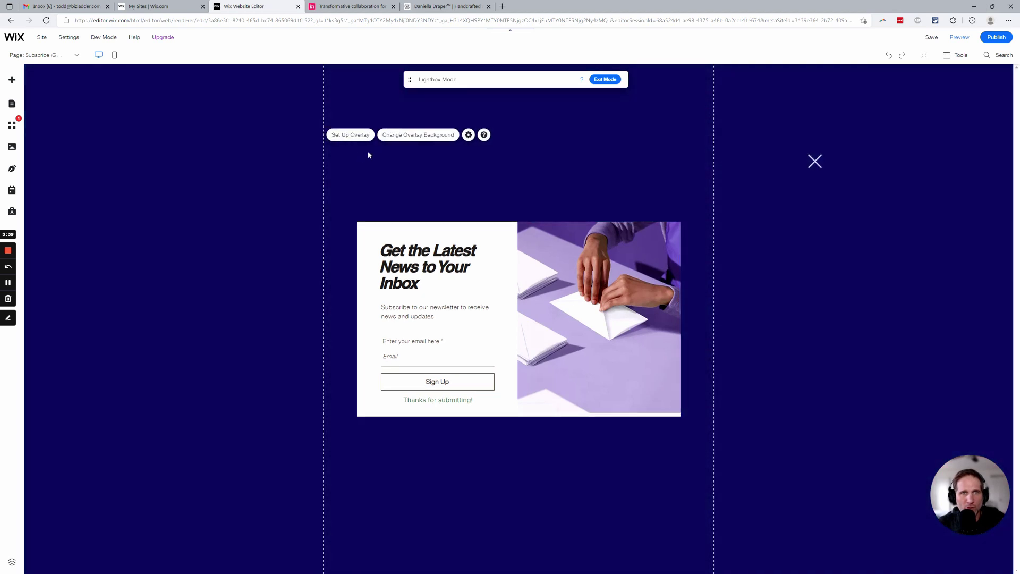
pyautogui.click(435, 137)
pyautogui.click(276, 127)
pyautogui.moveTo(269, 138); pyautogui.dragTo(212, 139)
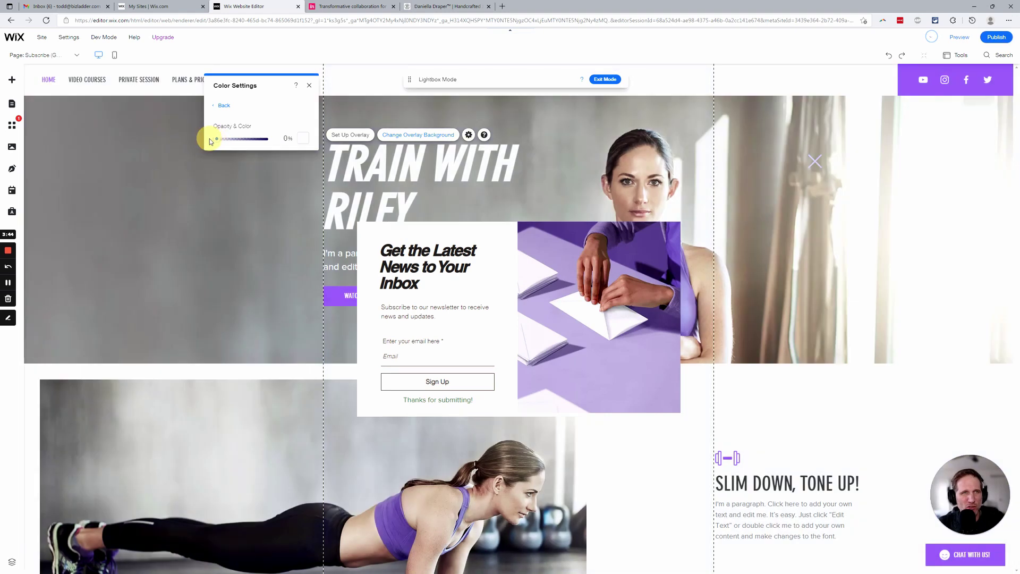
pyautogui.click(309, 86)
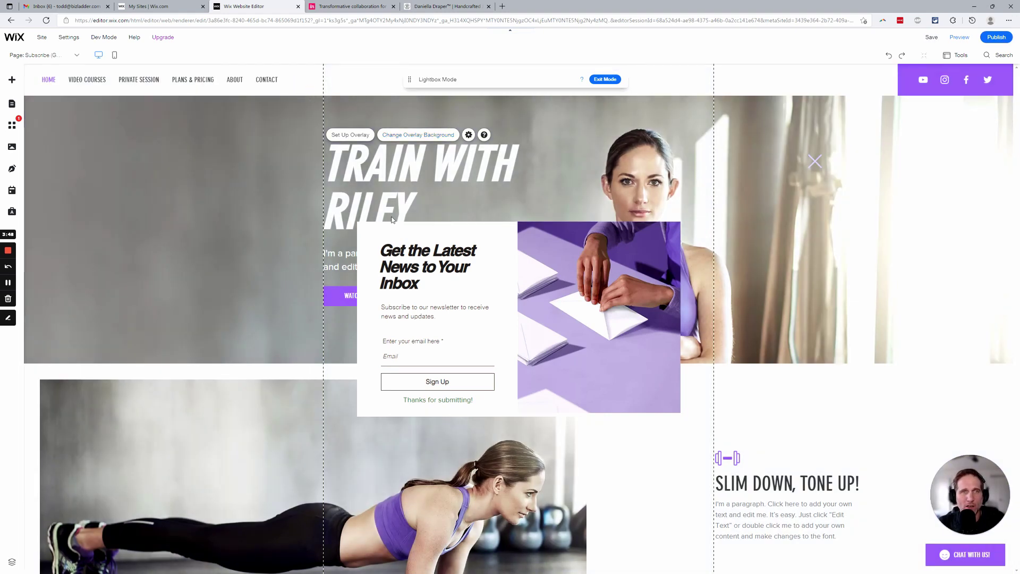
# Position the lightbox in the upper-left area of the page, just below the header, and set its animation to None.
pyautogui.click(480, 201)
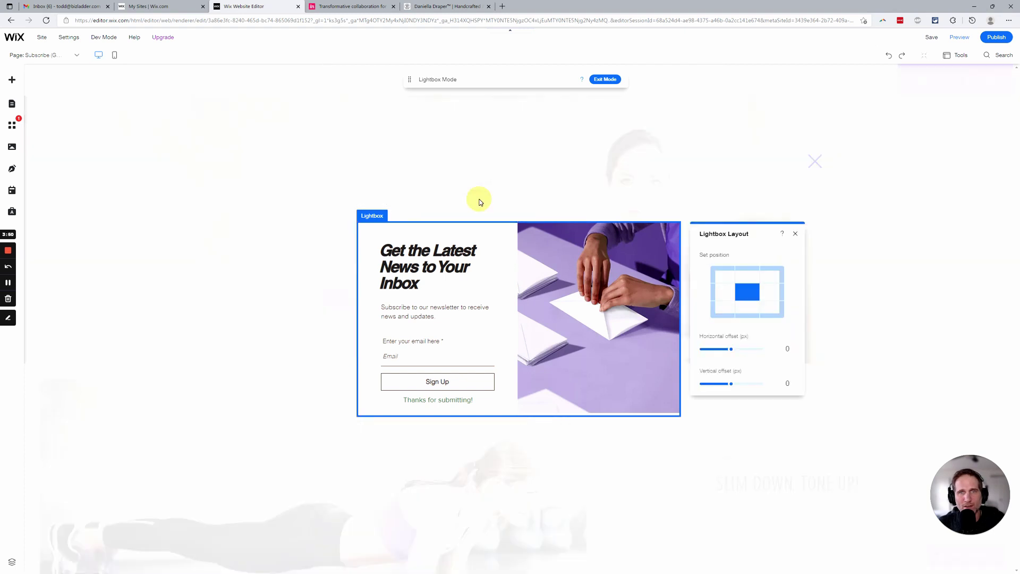
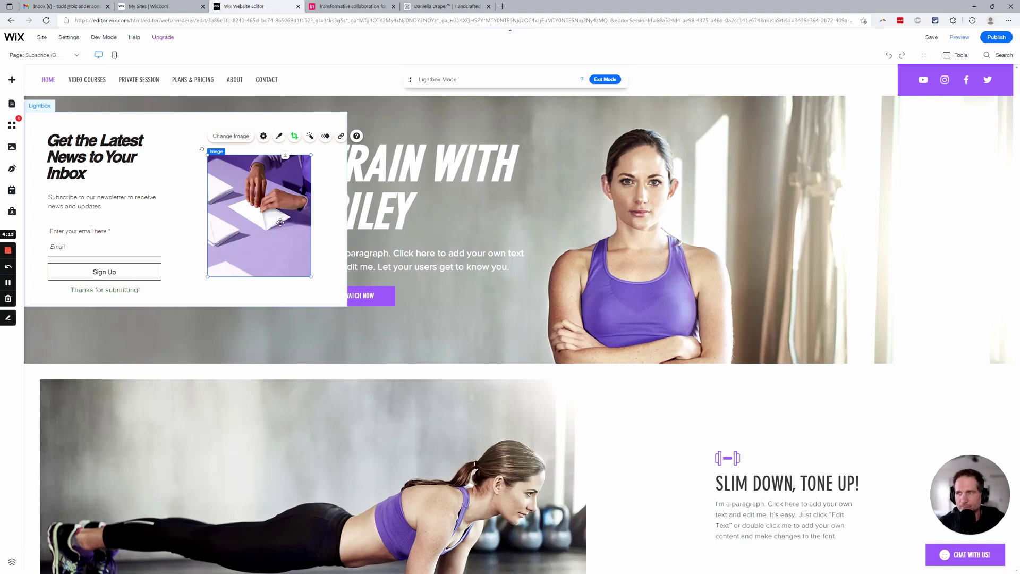
pyautogui.click(299, 126)
pyautogui.click(192, 90)
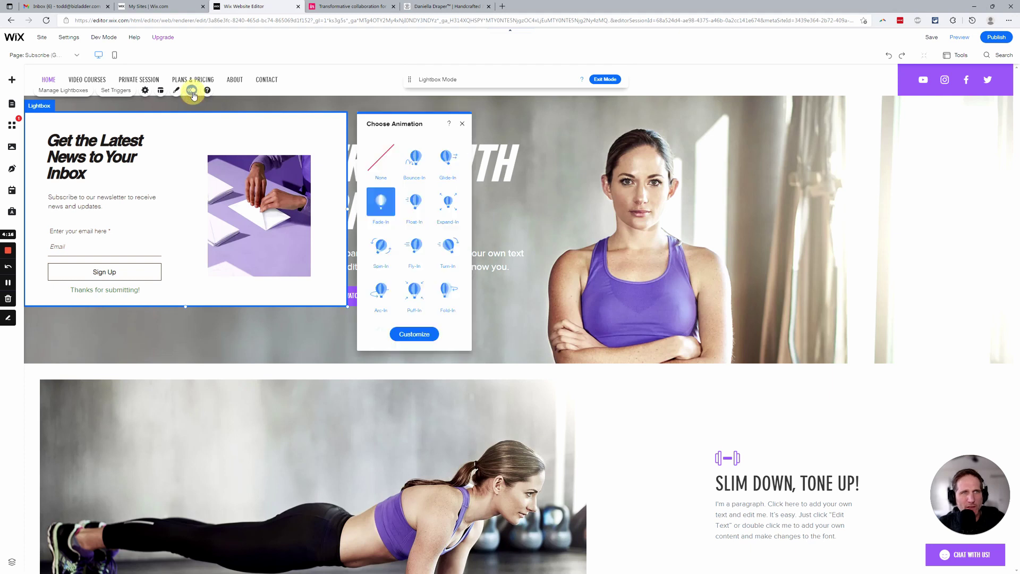
pyautogui.click(370, 167)
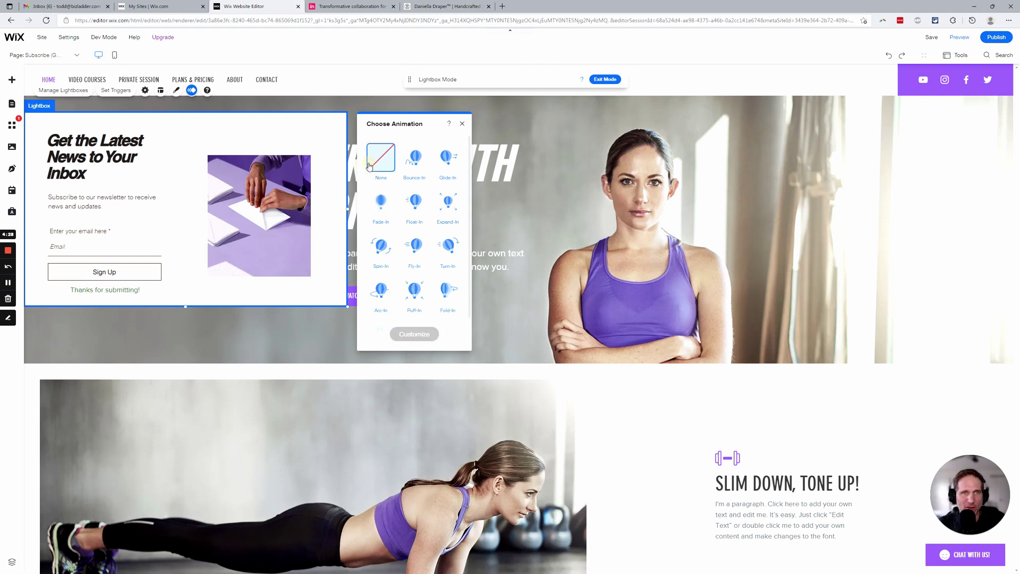
pyautogui.click(462, 125)
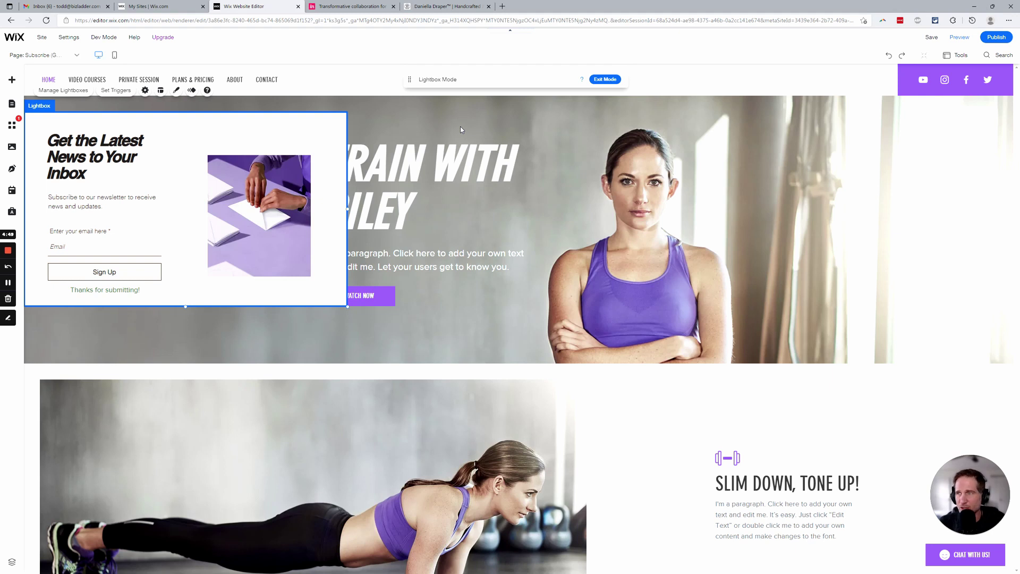
# Turn off automatic display of the lightbox on pages.
pyautogui.click(145, 91)
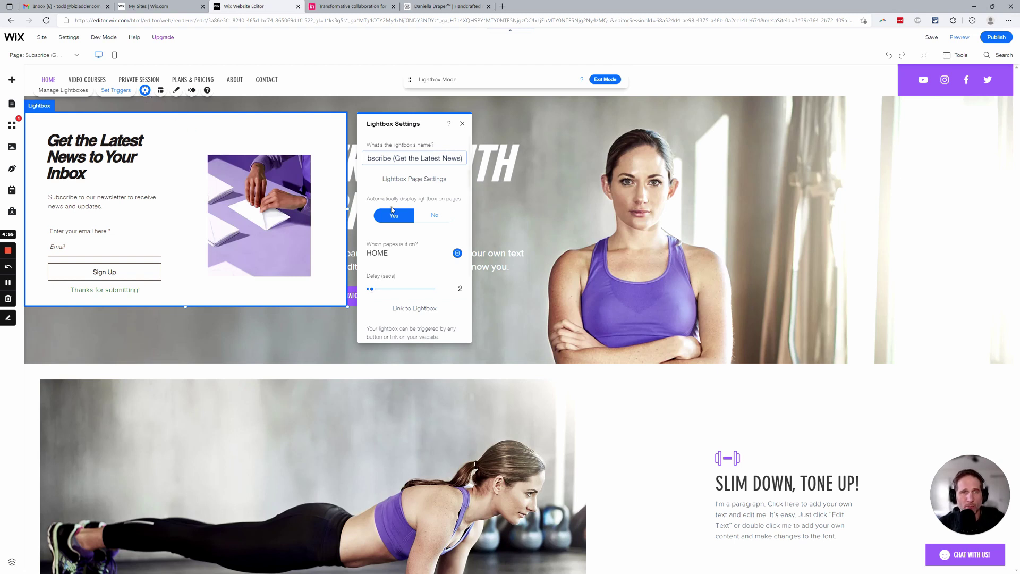
pyautogui.click(422, 214)
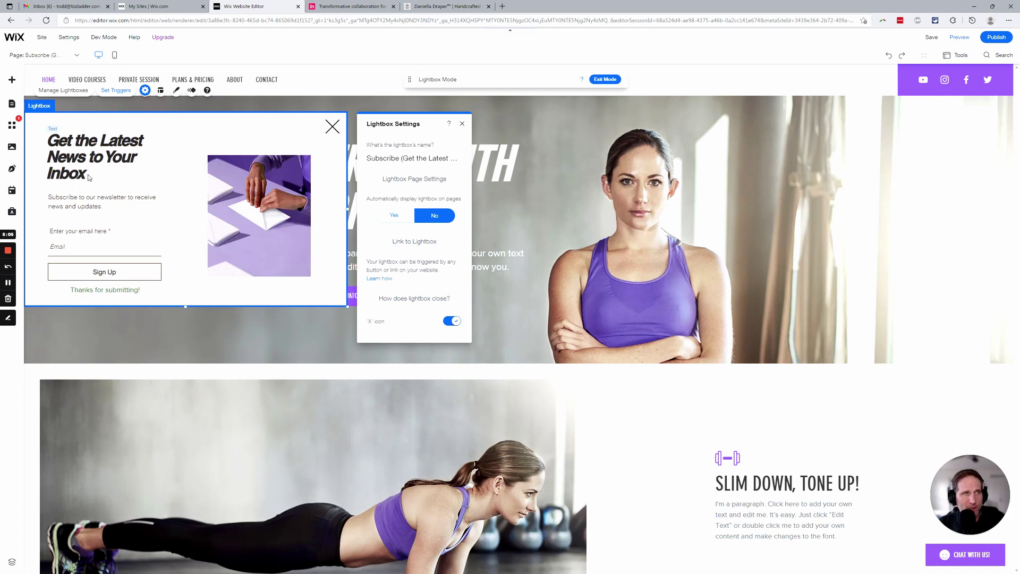
pyautogui.click(16, 84)
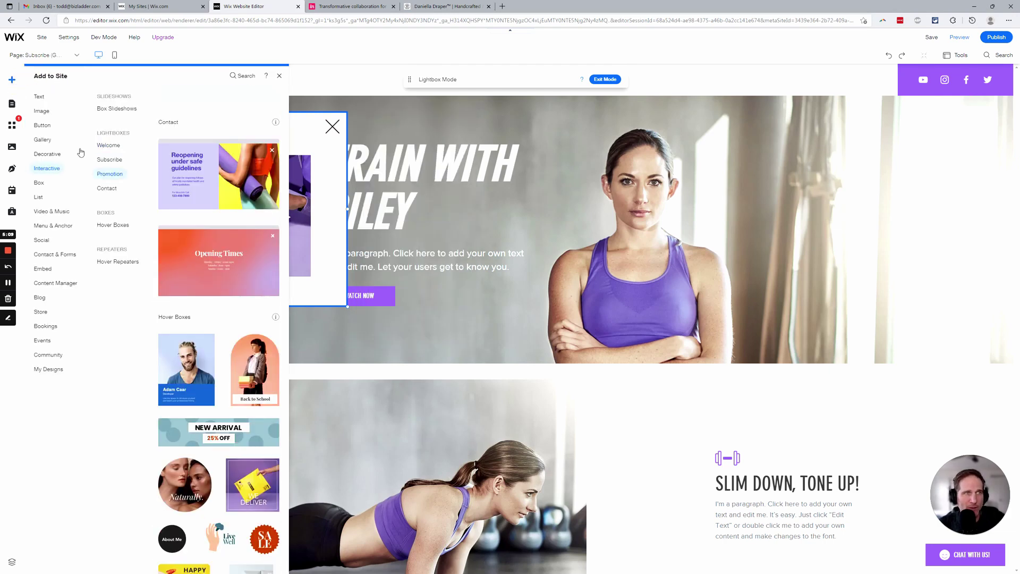
pyautogui.click(41, 112)
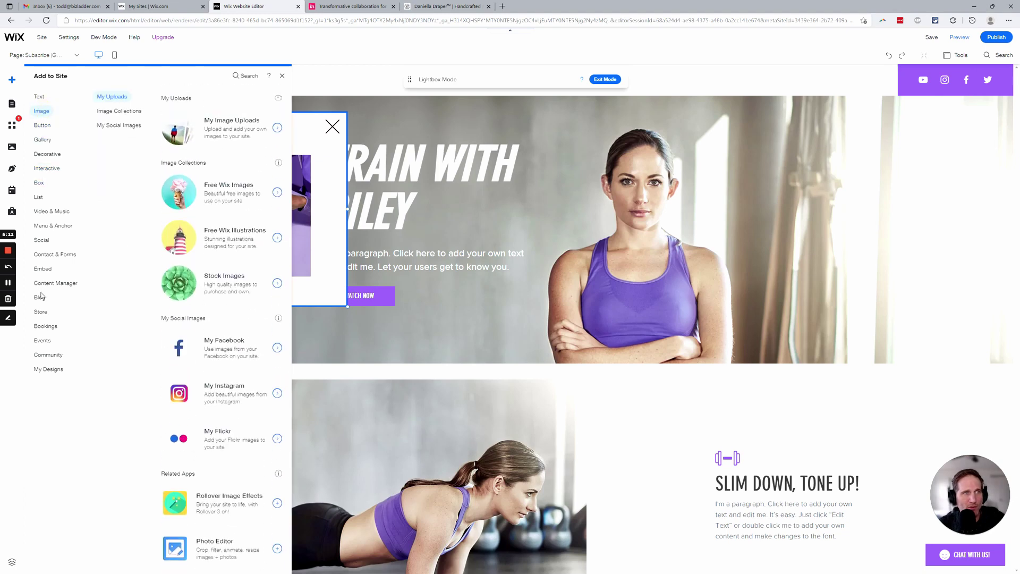
pyautogui.click(281, 76)
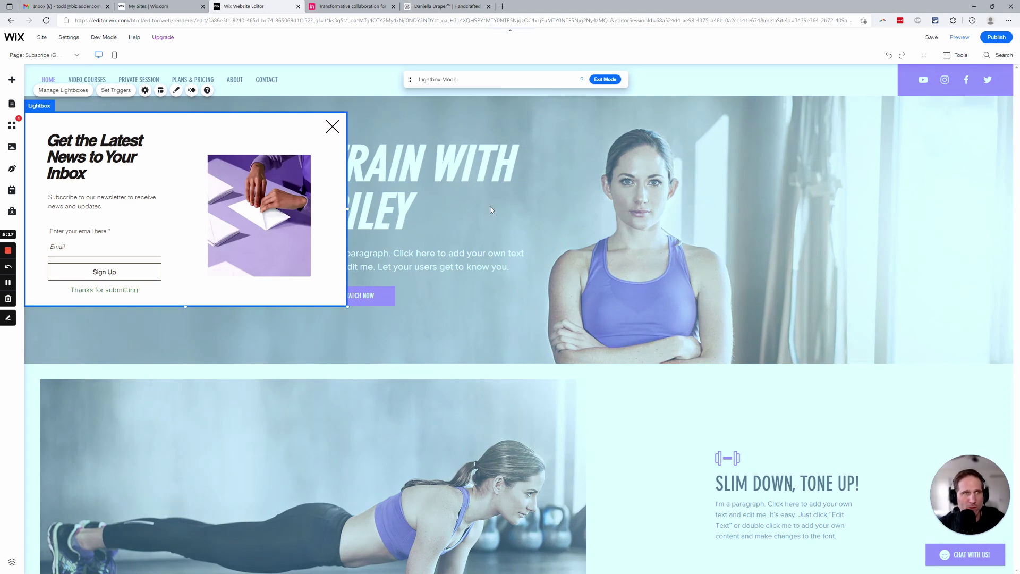
pyautogui.click(491, 210)
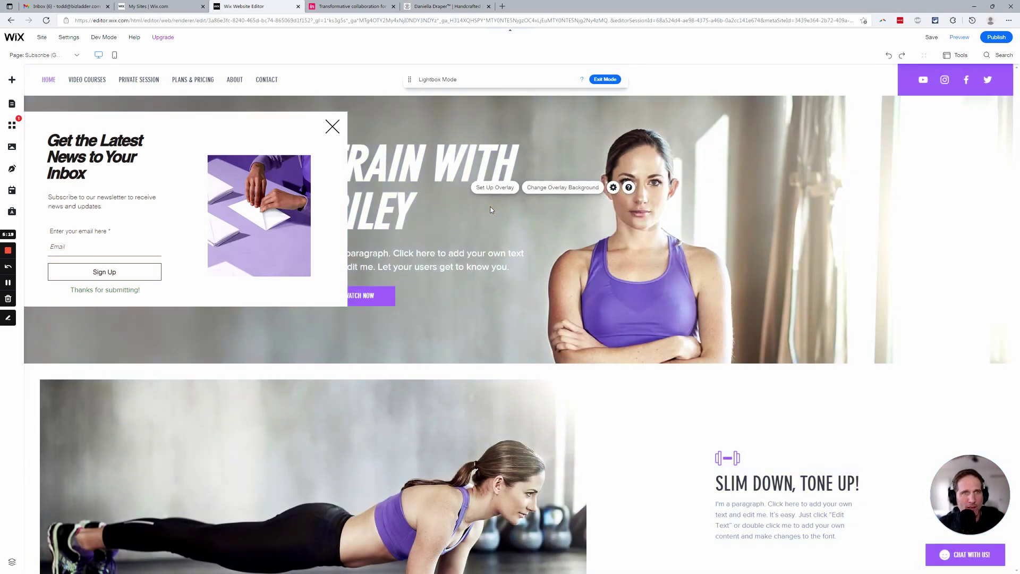
# Rename the lightbox as "menu" in the site's list of lightboxes.
pyautogui.click(7, 104)
pyautogui.click(124, 118)
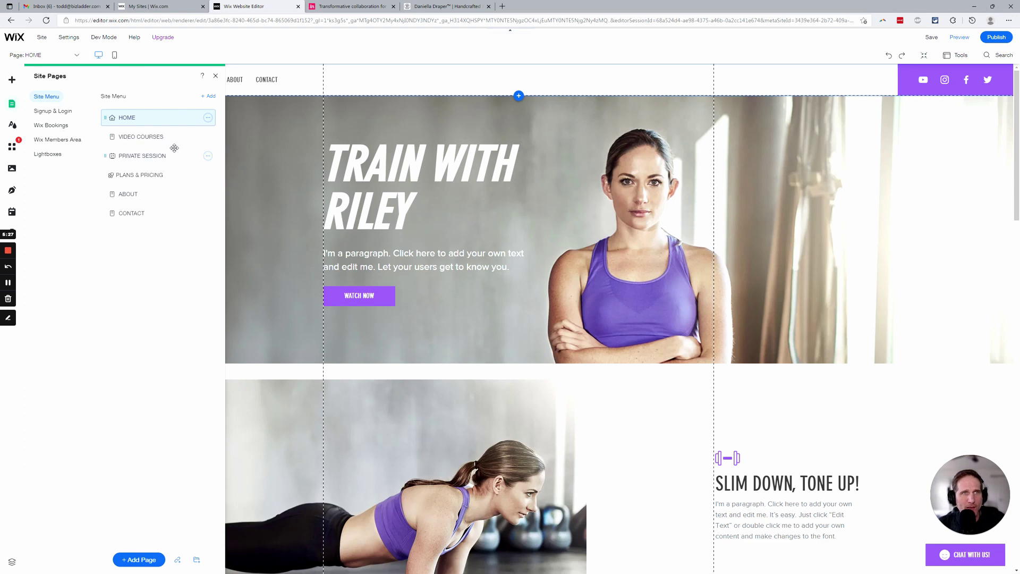
pyautogui.click(56, 155)
pyautogui.doubleClick(152, 118)
pyautogui.write('menu')
pyautogui.press('Return')
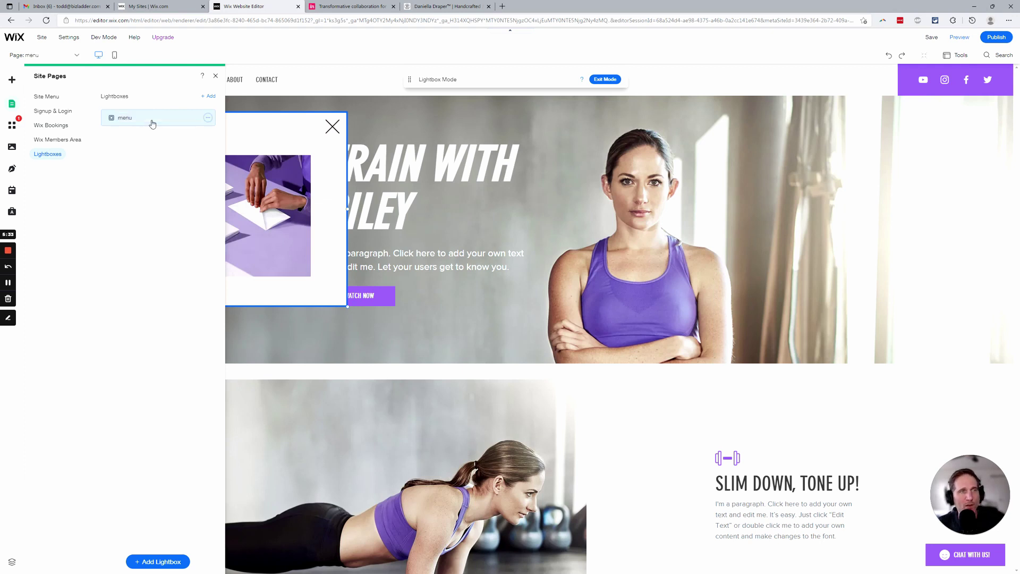
# Add a link to the site menu below HOME that opens the "menu" lightbox.
pyautogui.click(59, 103)
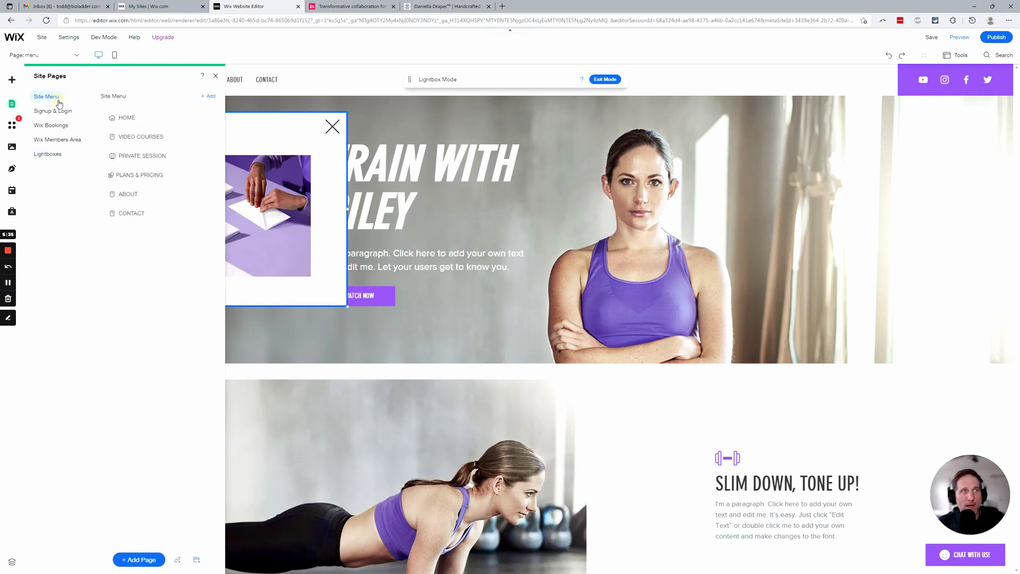
pyautogui.click(128, 120)
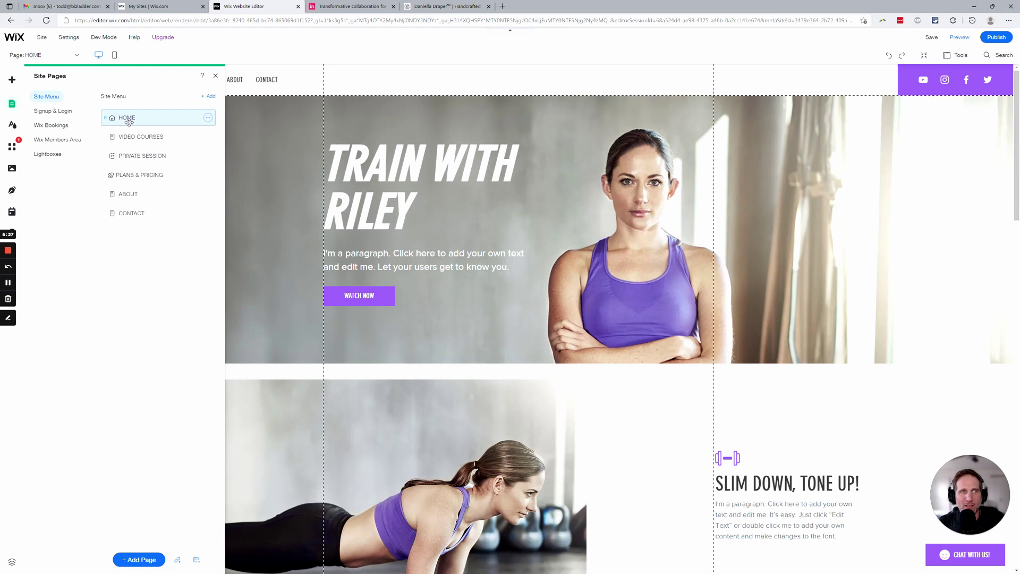
pyautogui.click(178, 562)
pyautogui.click(423, 340)
pyautogui.click(526, 271)
pyautogui.click(528, 280)
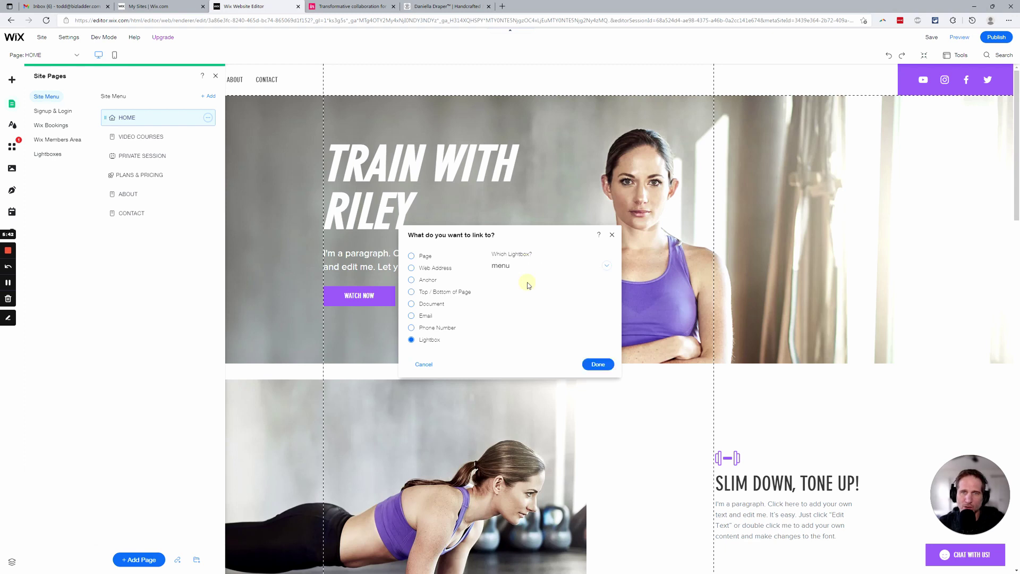
pyautogui.click(597, 365)
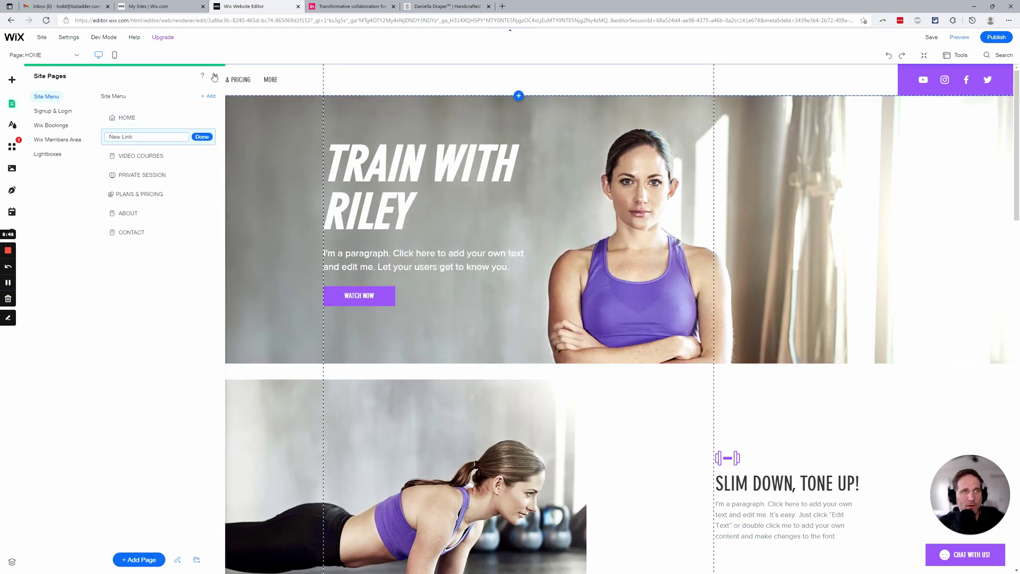
# Name the new site menu link "Big Ol Menu 1" and close the site pages settings.
pyautogui.write('Big Ol ')
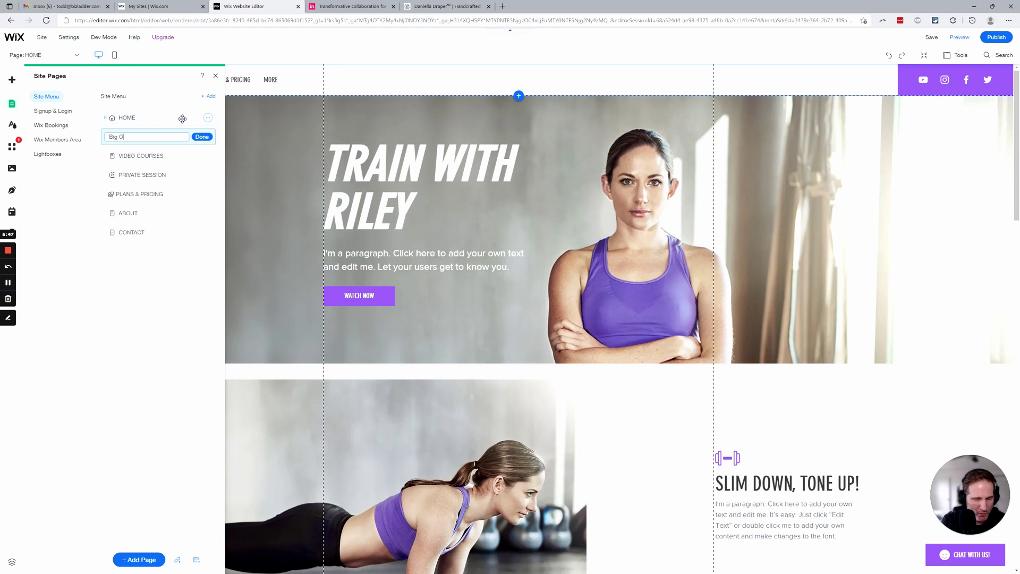
pyautogui.write('menu 1')
pyautogui.press('Left')
pyautogui.press('Left')
pyautogui.press('Left')
pyautogui.press('Left')
pyautogui.press('Left')
pyautogui.press('BackSpace')
pyautogui.write('M')
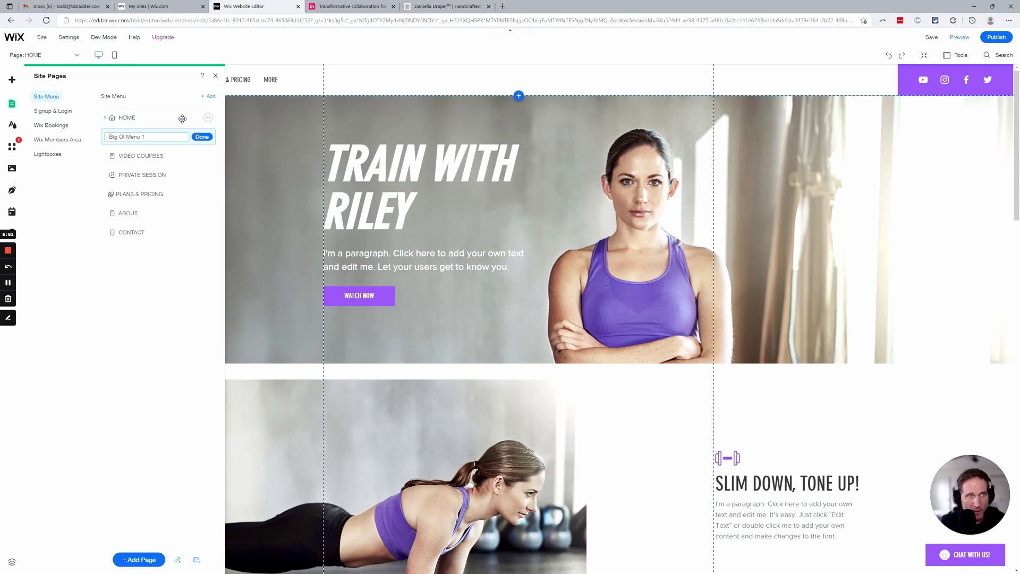
pyautogui.click(198, 136)
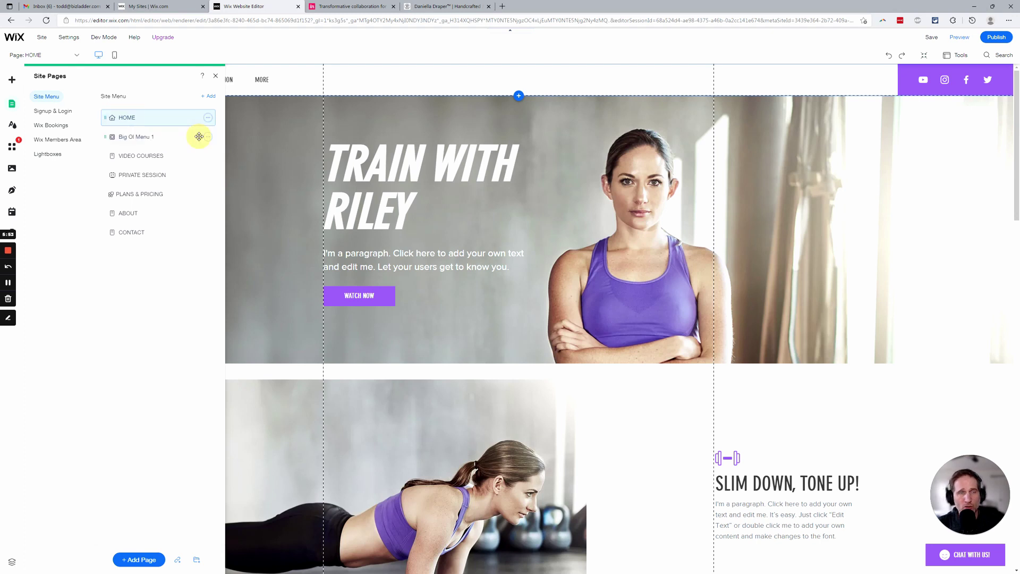
pyautogui.click(215, 76)
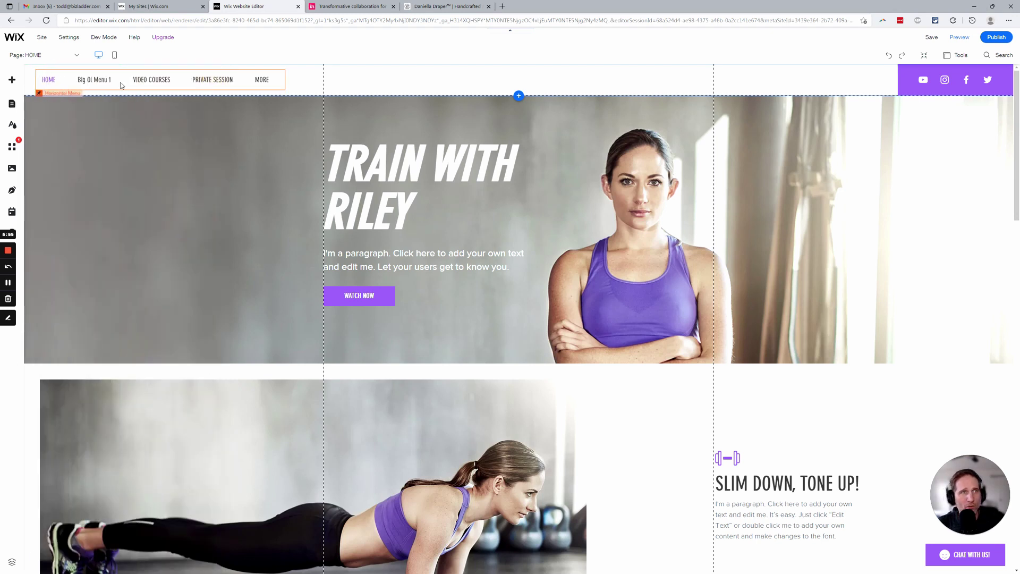
# Look at the Product mega menu on the InVision site as a reference, and return to the Wix editor.
pyautogui.click(338, 4)
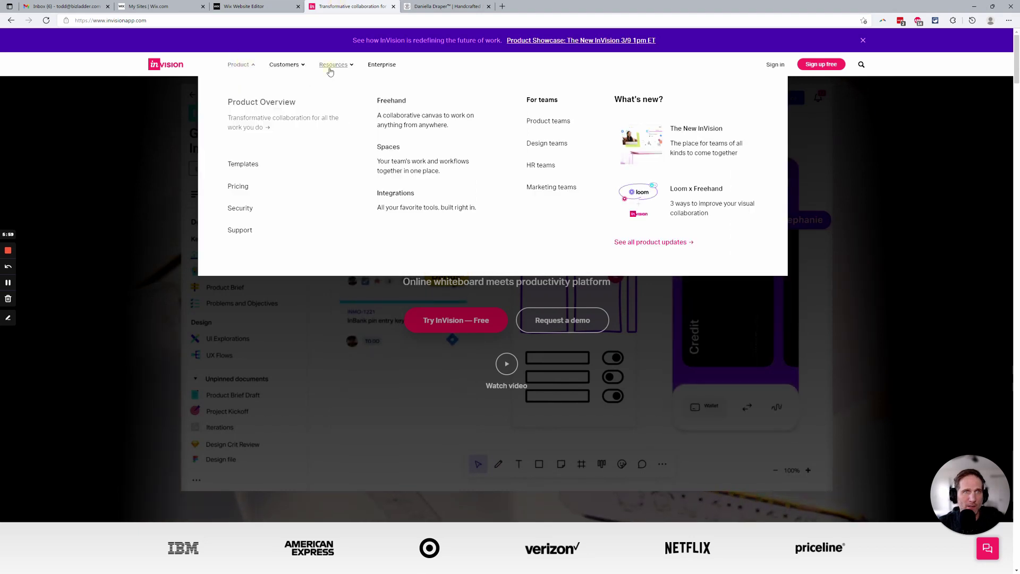
pyautogui.click(250, 6)
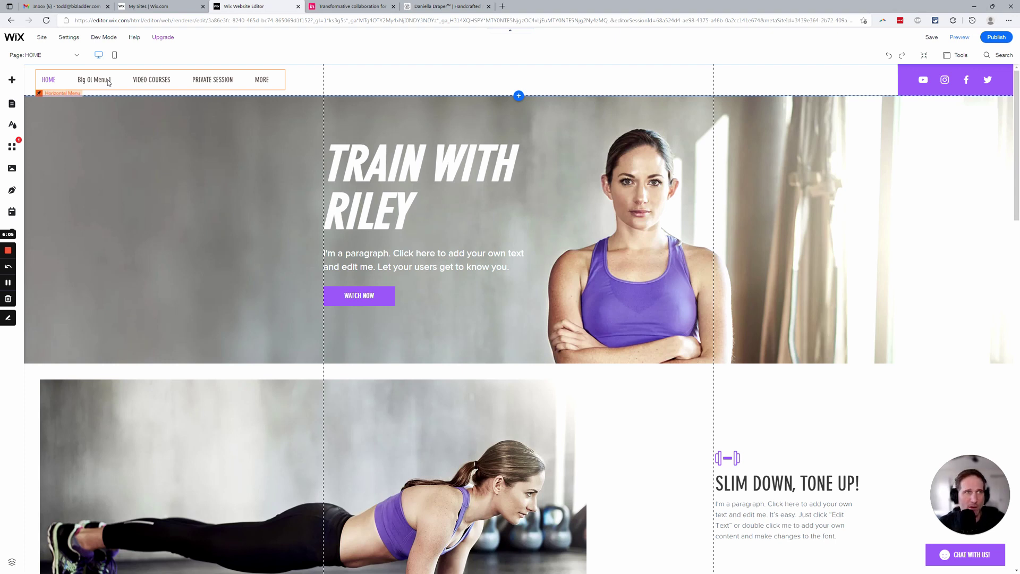
pyautogui.click(164, 145)
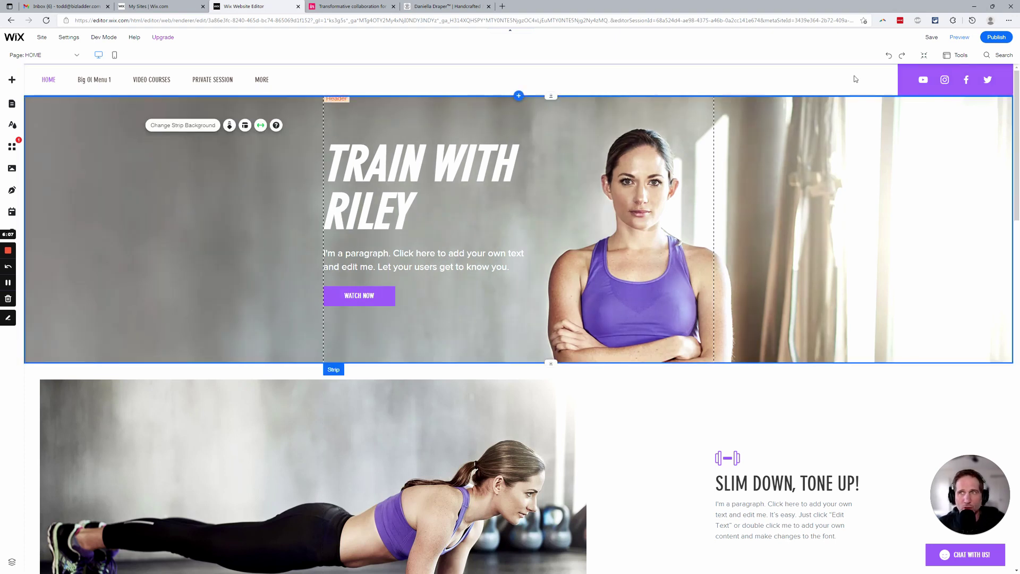
# Save the site and preview it, testing how the lightbox opens from Big Ol Menu 1 and closes.
pyautogui.click(930, 39)
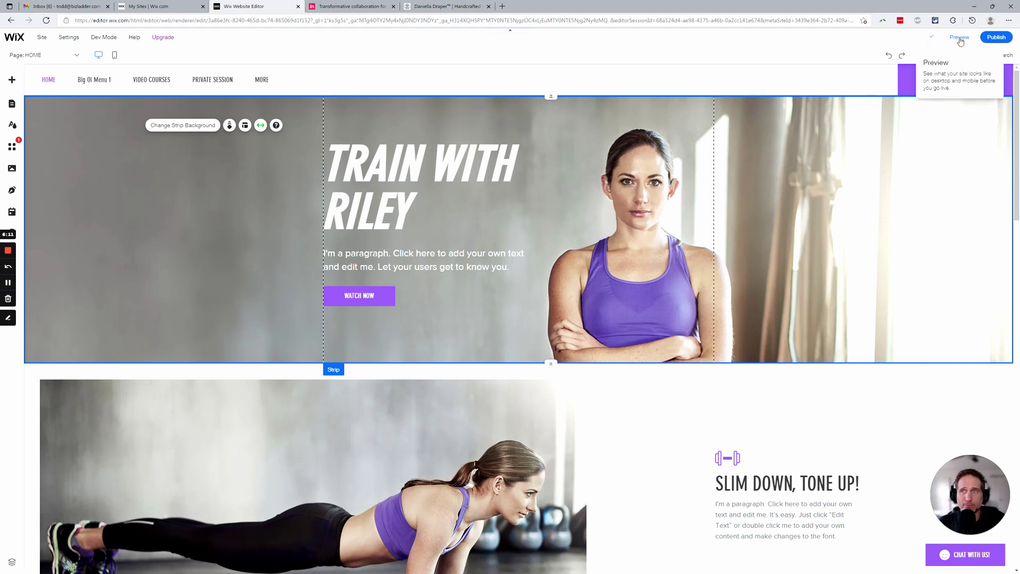
pyautogui.click(959, 38)
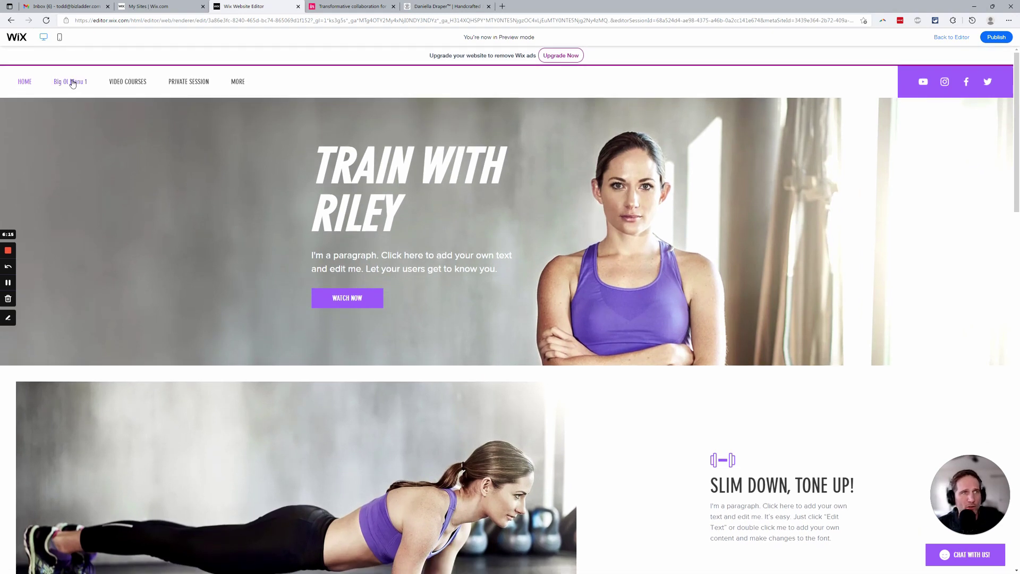
pyautogui.click(71, 83)
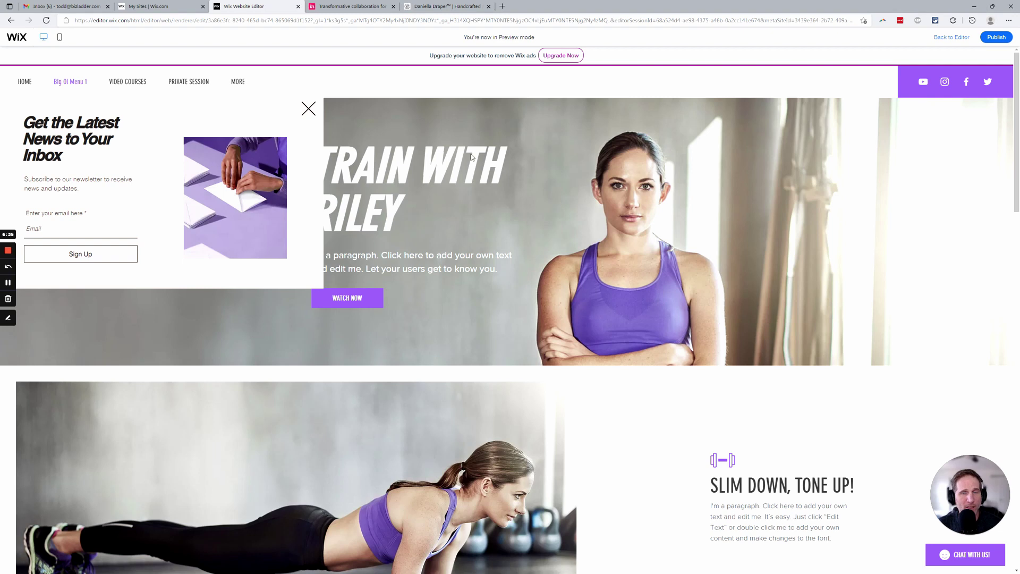
pyautogui.click(308, 109)
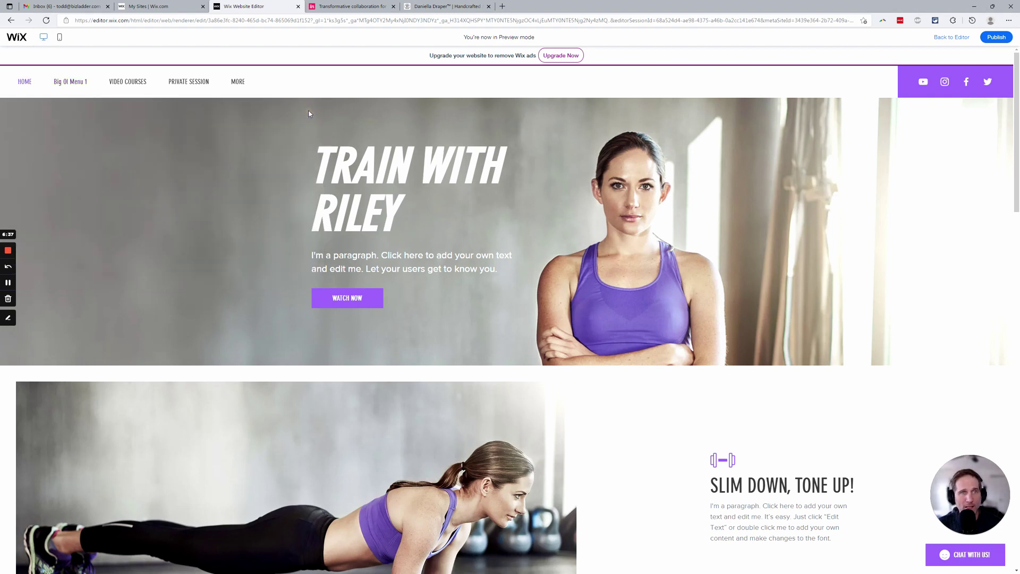
pyautogui.click(67, 84)
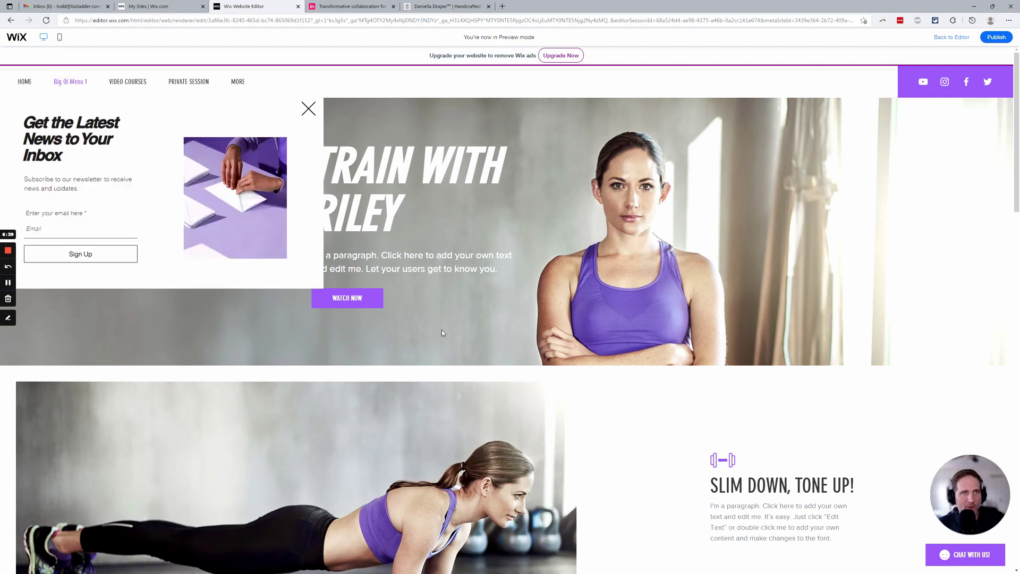
pyautogui.click(367, 446)
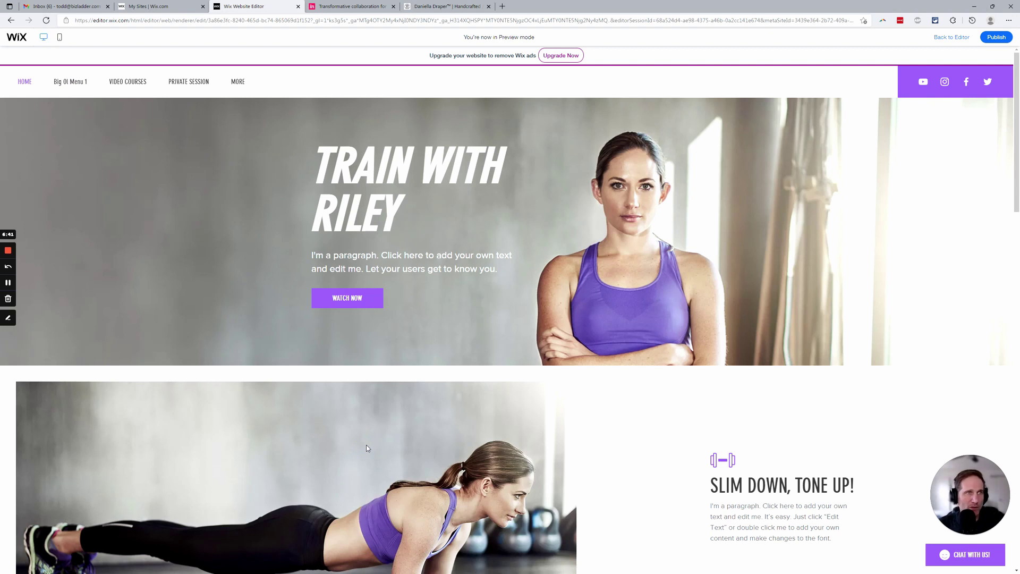
pyautogui.click(80, 85)
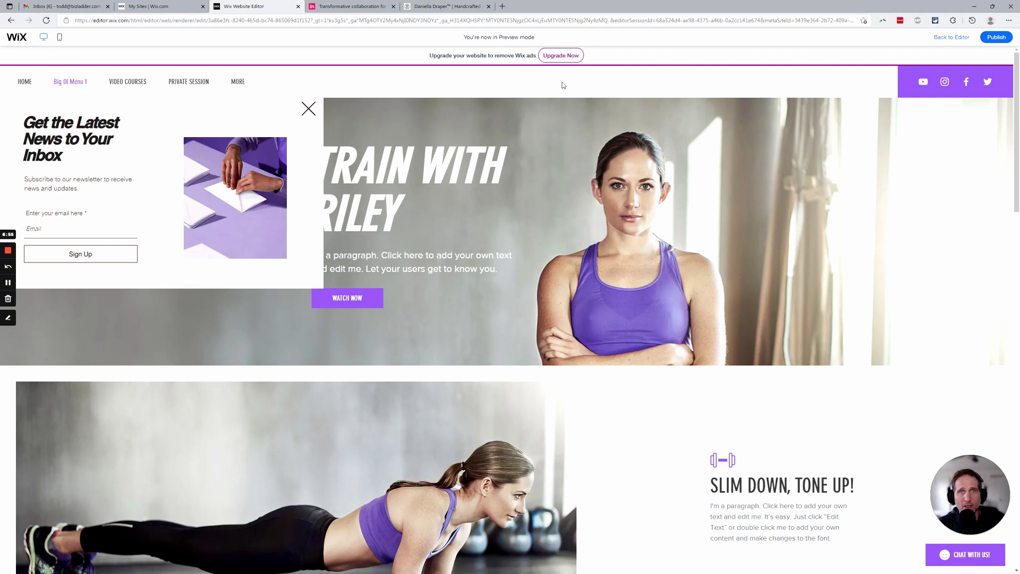
# Resize the browser window to several widths to check how the open lightbox behaves, and maximize it again.
pyautogui.doubleClick(534, 3)
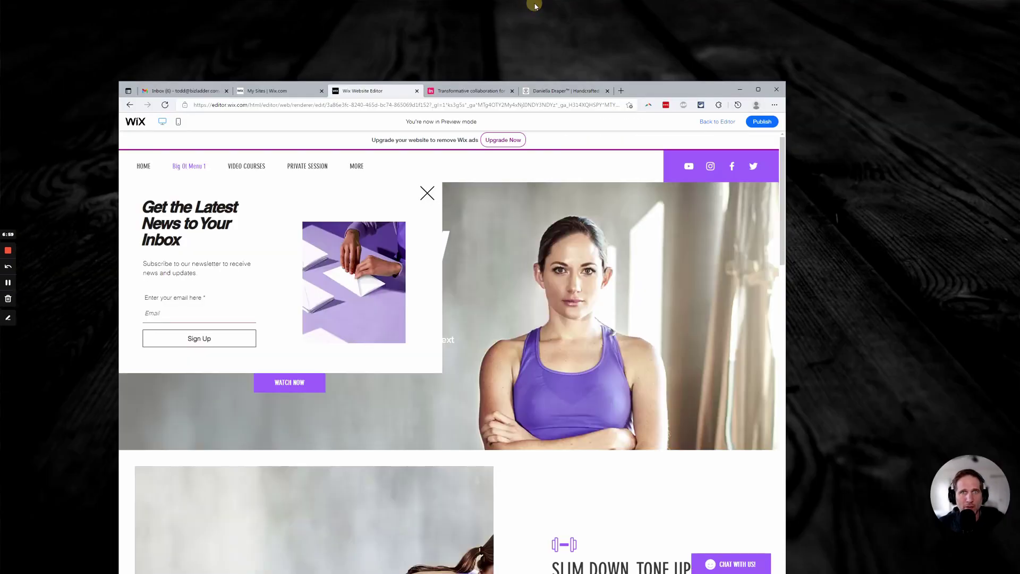
pyautogui.moveTo(672, 81); pyautogui.dragTo(671, 46)
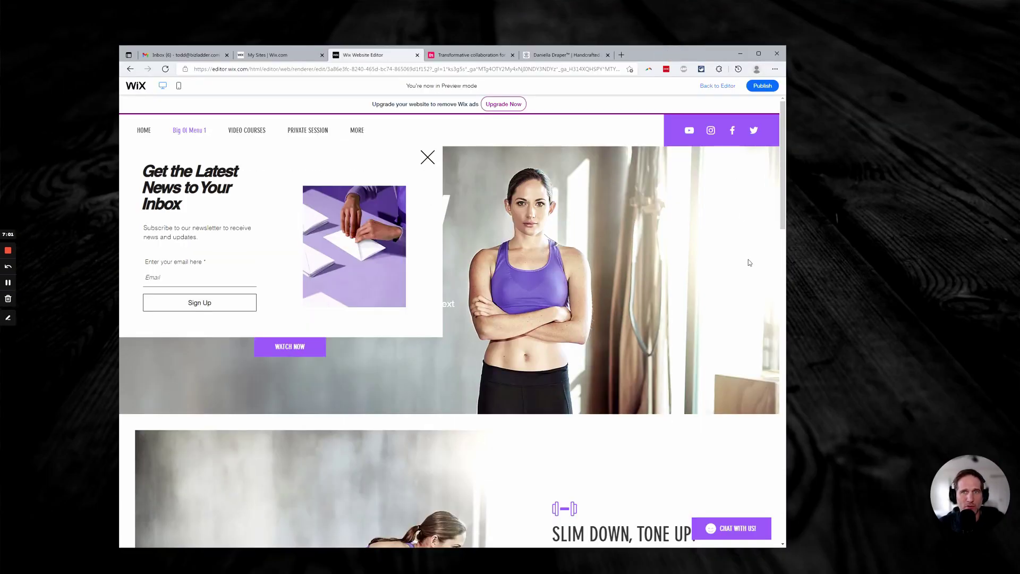
pyautogui.moveTo(785, 547); pyautogui.dragTo(885, 567)
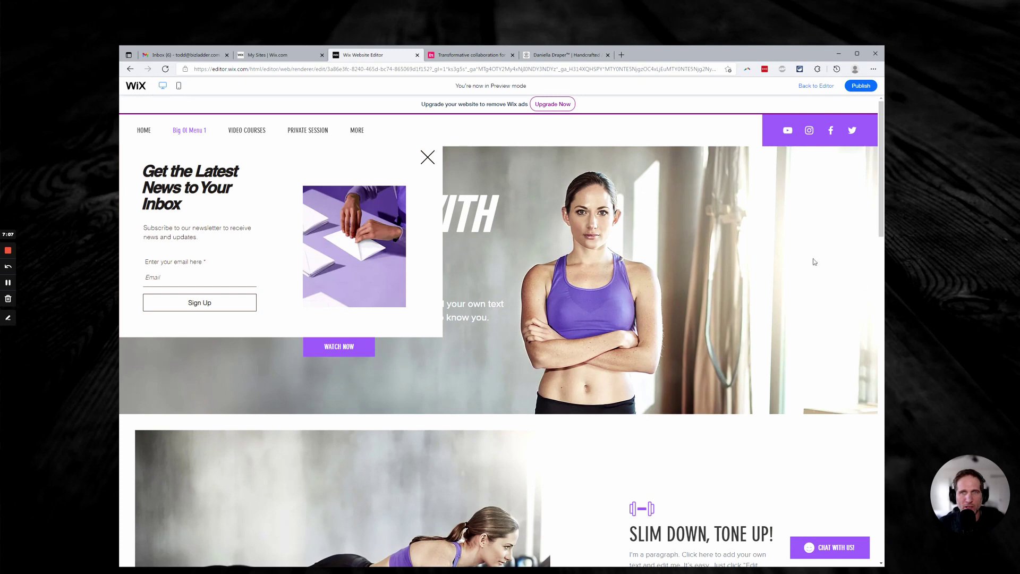
pyautogui.moveTo(884, 181); pyautogui.dragTo(623, 179)
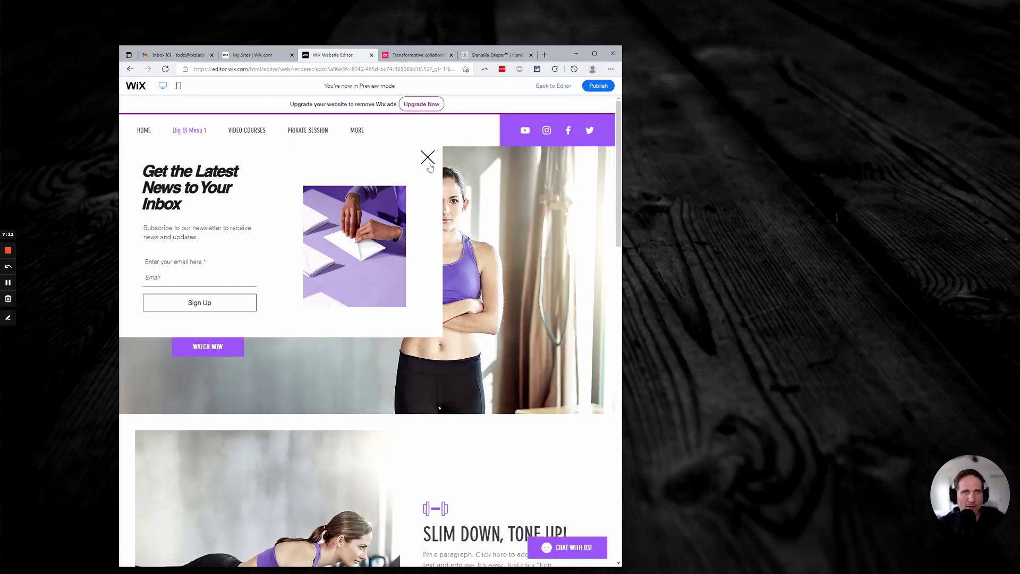
pyautogui.moveTo(625, 167); pyautogui.dragTo(883, 169)
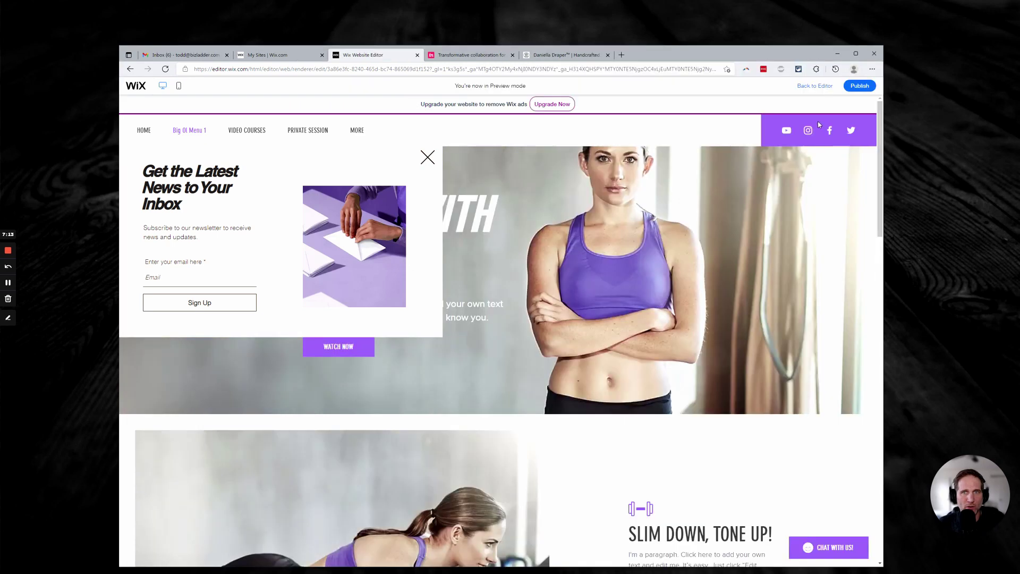
pyautogui.click(854, 54)
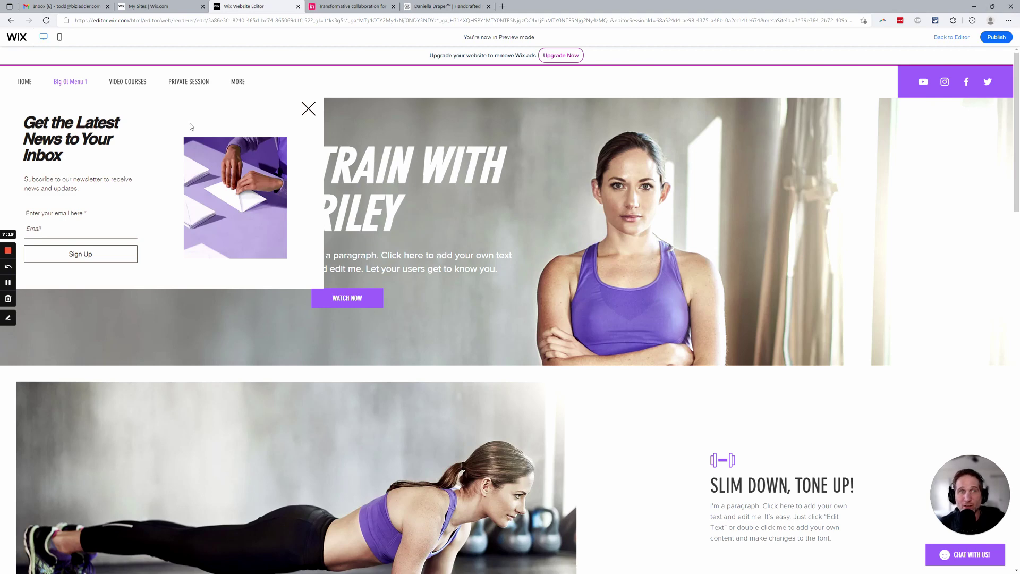
# Return to the editor, position the "menu" lightbox at the page's top center and widen it to the full page width.
pyautogui.click(939, 42)
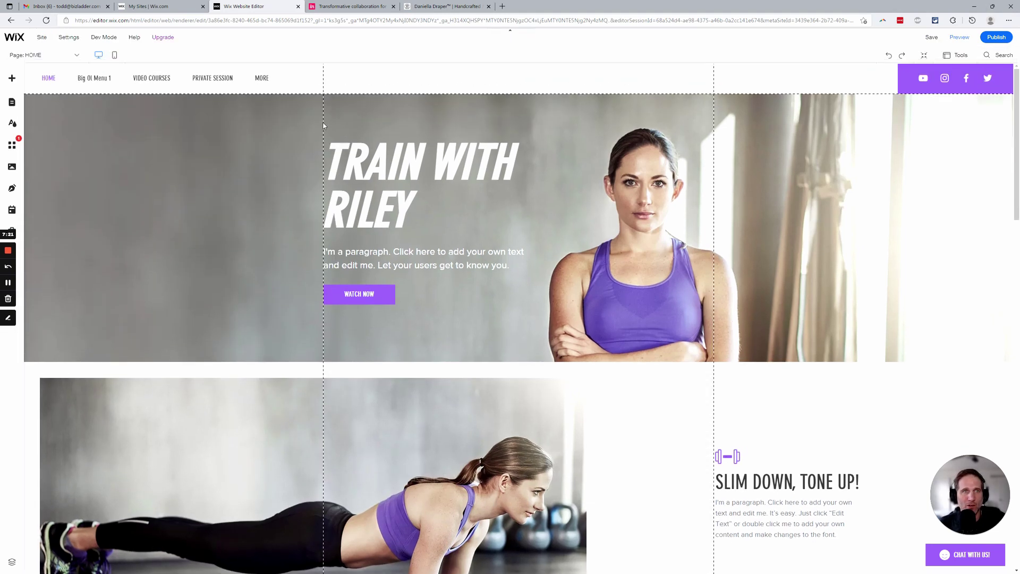
pyautogui.click(175, 122)
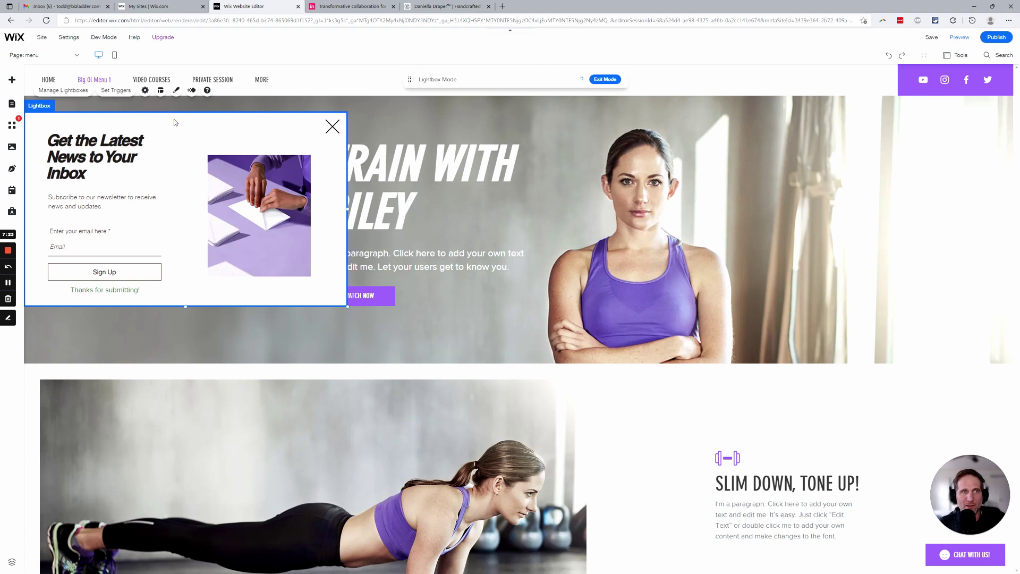
pyautogui.click(160, 92)
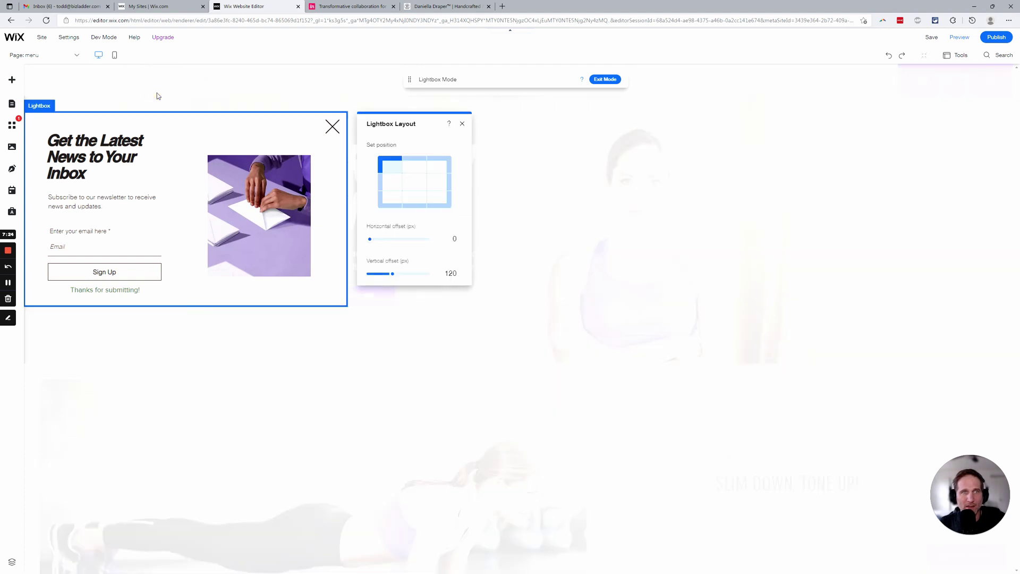
pyautogui.click(412, 170)
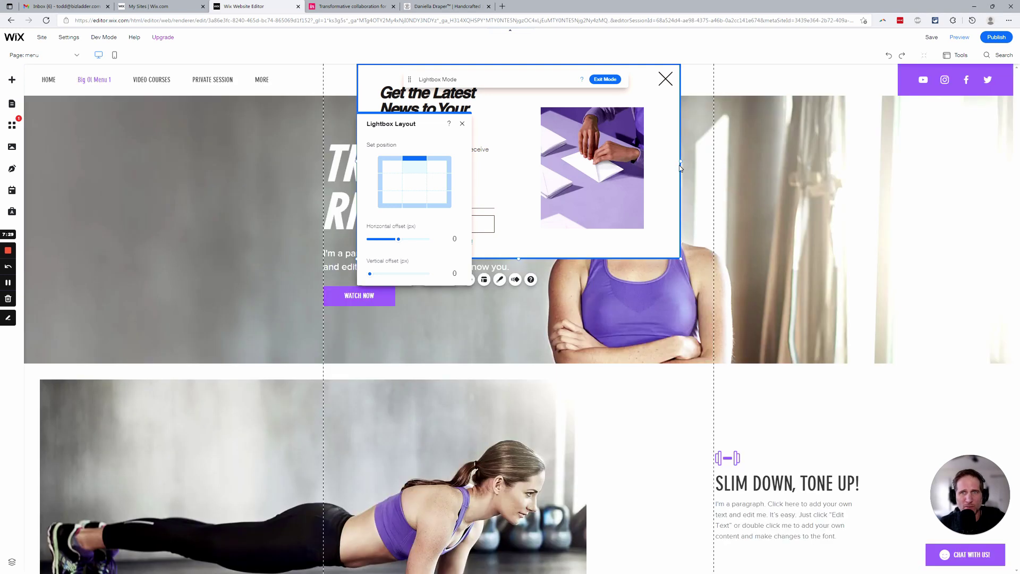
pyautogui.click(693, 161)
pyautogui.moveTo(1003, 163); pyautogui.dragTo(1012, 163)
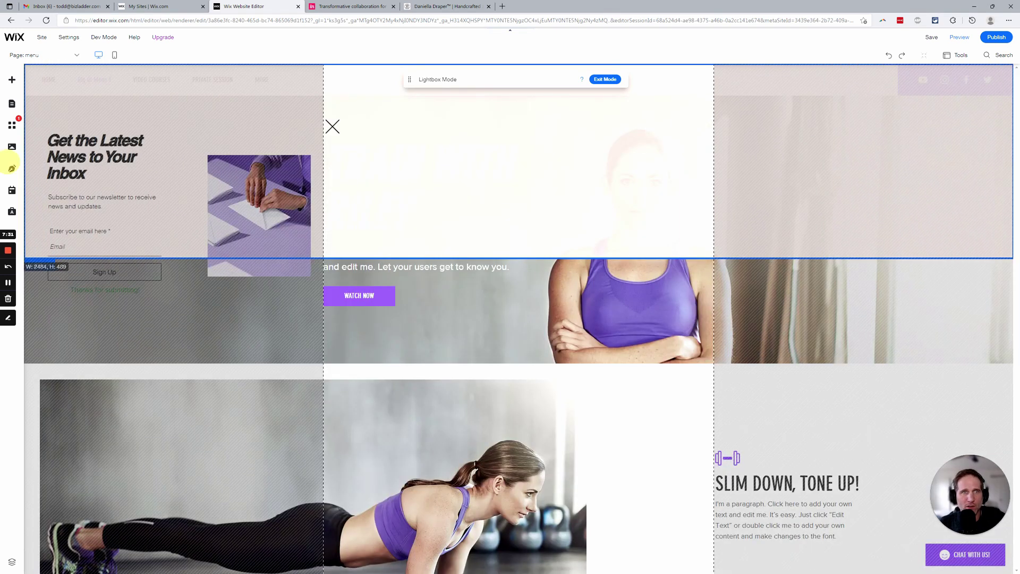
# Set the lightbox's vertical offset to 120 px so it sits just below the header.
pyautogui.click(289, 437)
pyautogui.write('120')
pyautogui.press('Return')
pyautogui.click(419, 196)
# Move the envelope image to the right part of the lightbox's center column and the newsletter heading up and slightly right.
pyautogui.moveTo(260, 234); pyautogui.dragTo(646, 164)
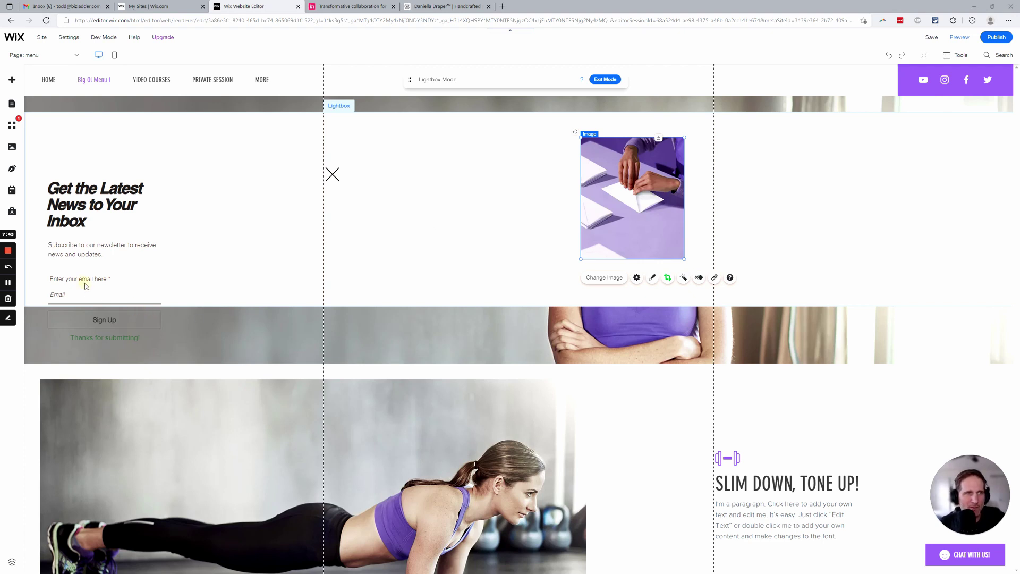
pyautogui.click(447, 318)
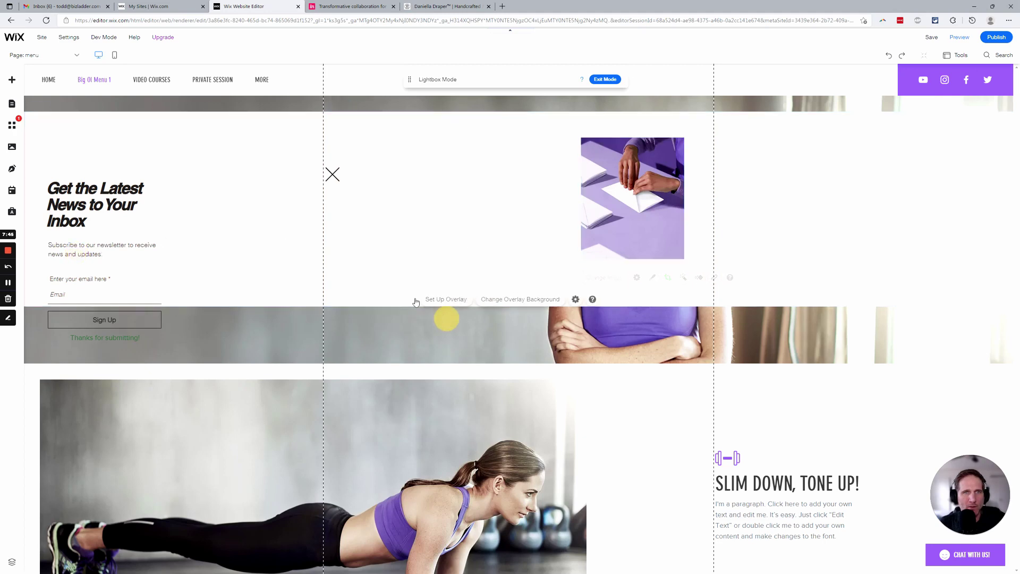
pyautogui.click(87, 196)
pyautogui.moveTo(87, 196); pyautogui.dragTo(144, 148)
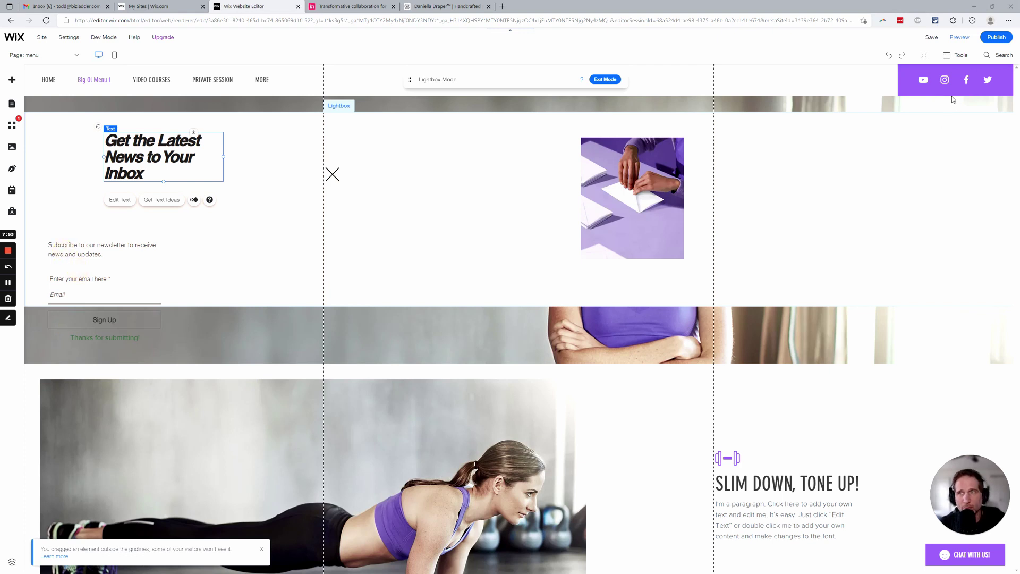
# Save the site and preview the widened lightbox, closing it and reopening it from Big Ol Menu 1.
pyautogui.moveTo(933, 45)
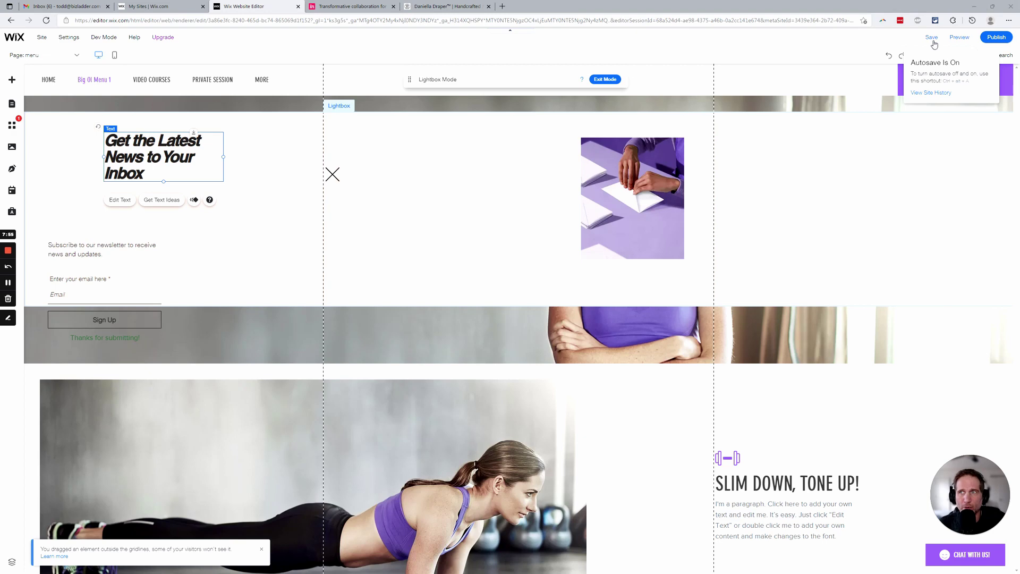
pyautogui.click(932, 38)
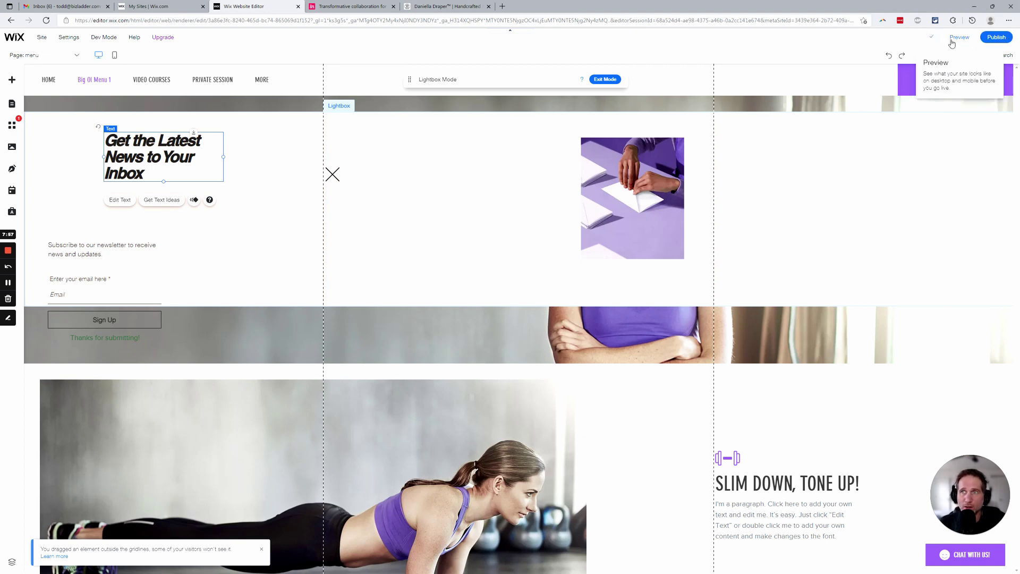
pyautogui.click(952, 38)
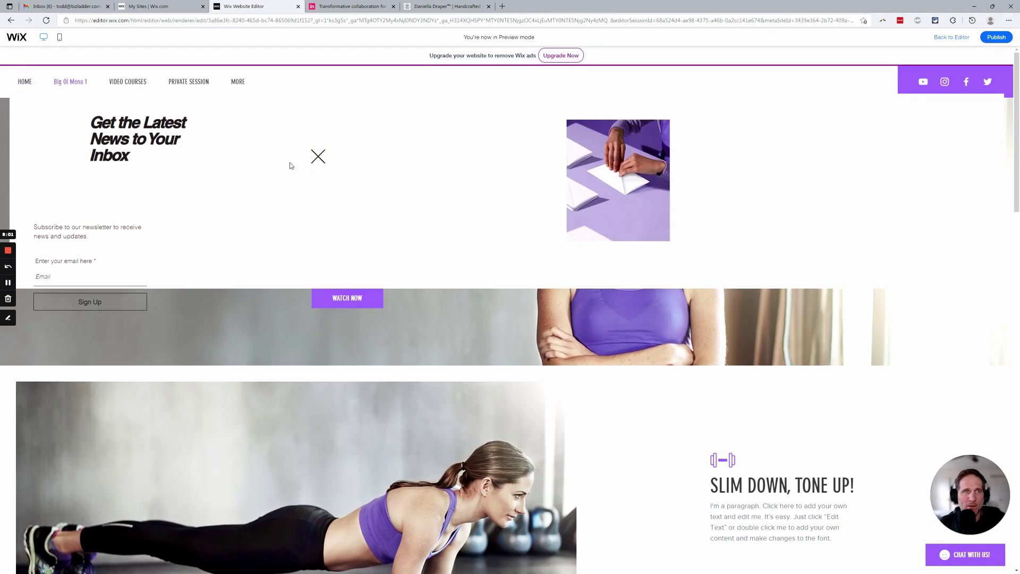
pyautogui.click(318, 156)
pyautogui.moveTo(318, 156); pyautogui.dragTo(405, 367)
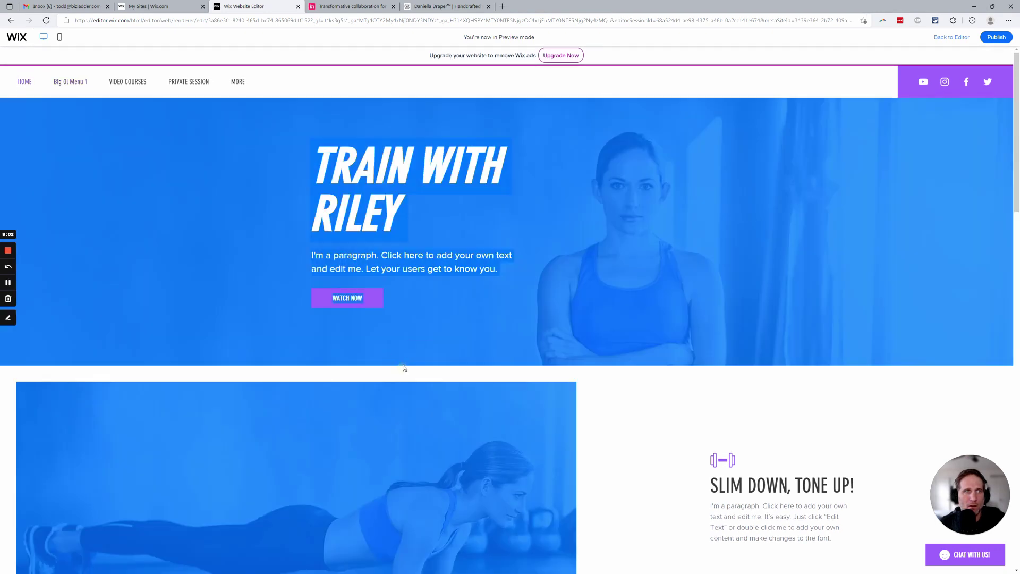
pyautogui.click(644, 404)
pyautogui.click(70, 83)
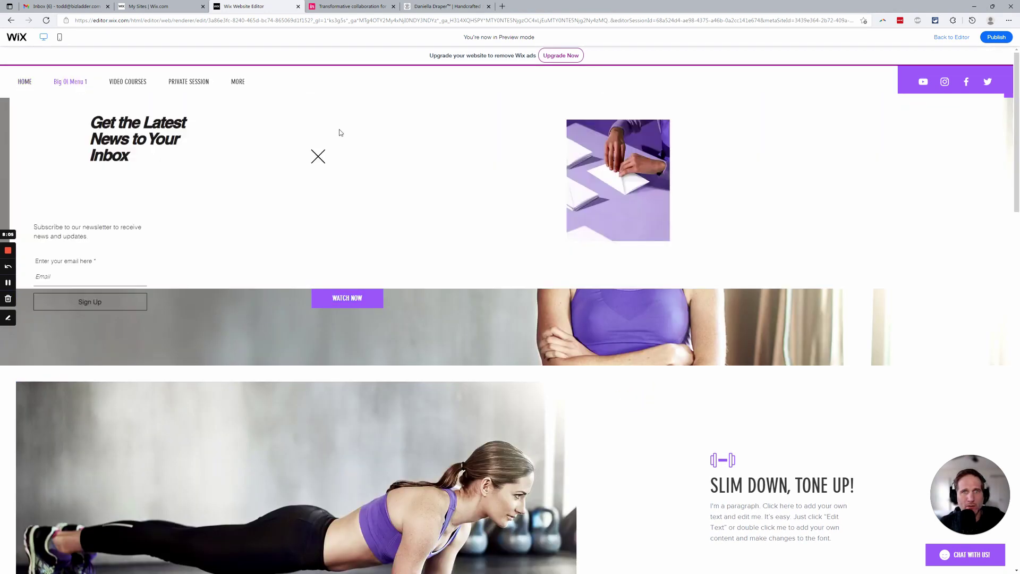
# Narrow the preview window, close and reopen the menu lightbox from Big Ol Menu 1 to check its layout, and restore full size.
pyautogui.doubleClick(620, 8)
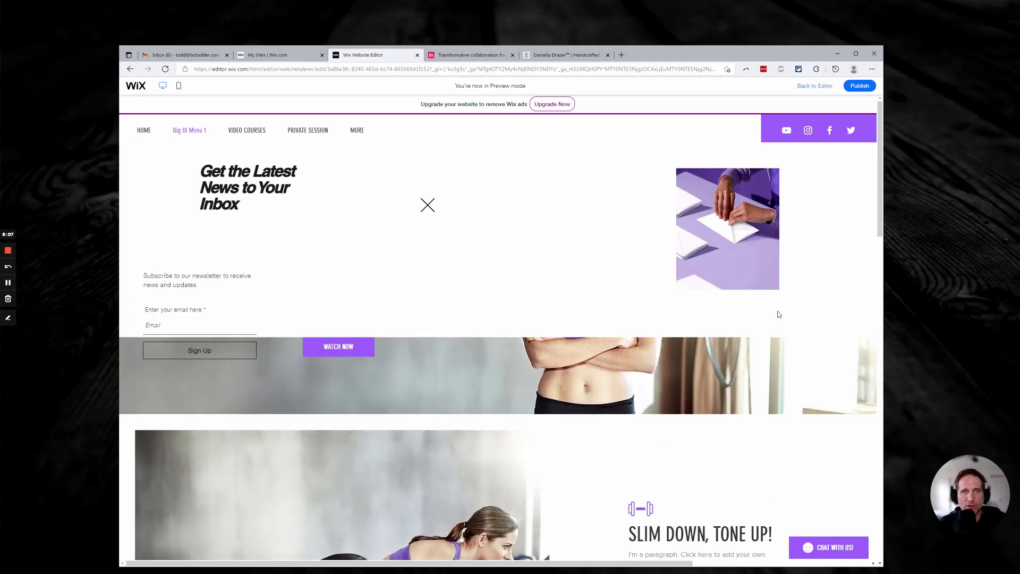
pyautogui.moveTo(880, 567); pyautogui.dragTo(742, 534)
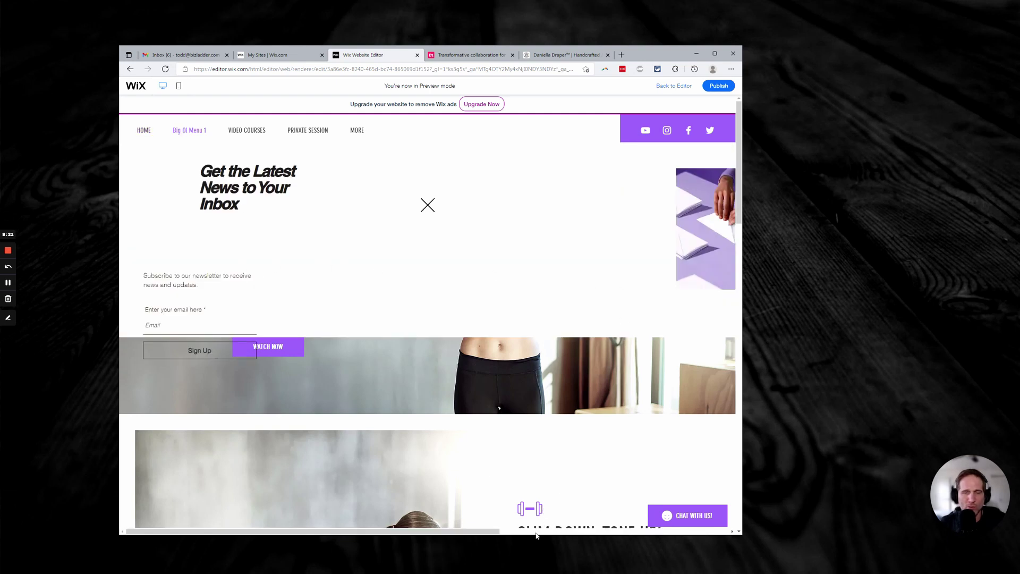
pyautogui.press('Escape')
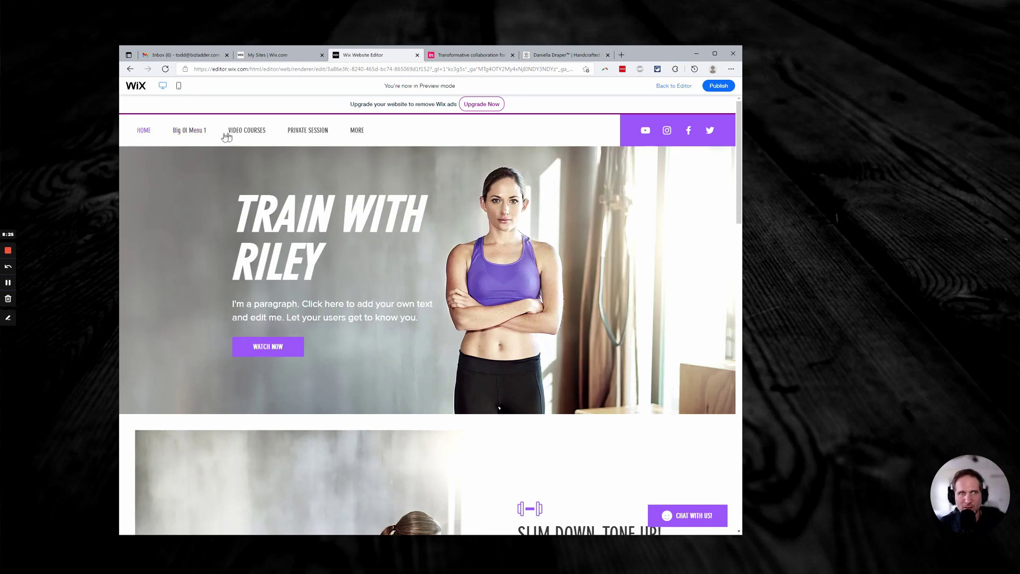
pyautogui.click(189, 130)
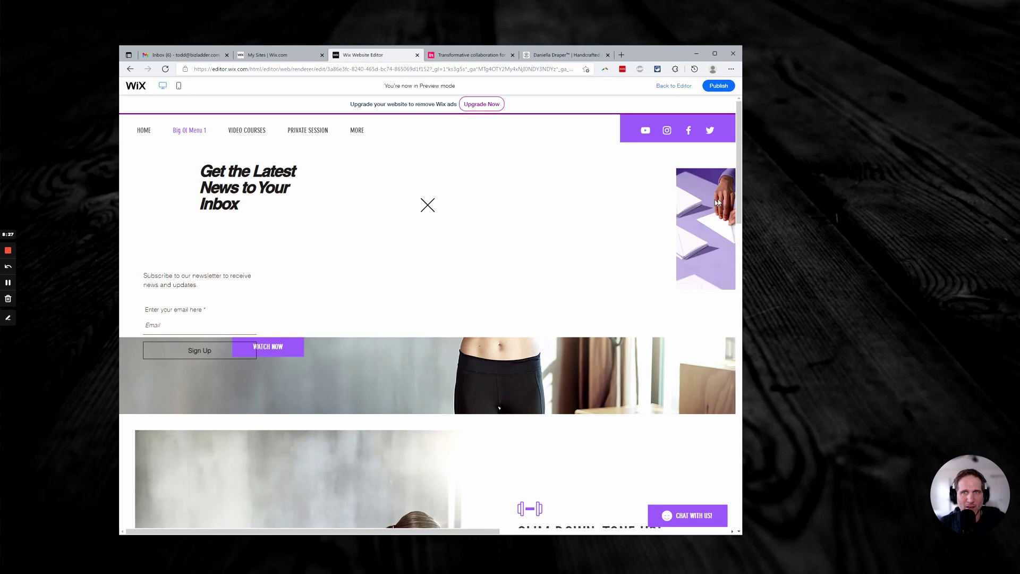
pyautogui.click(714, 54)
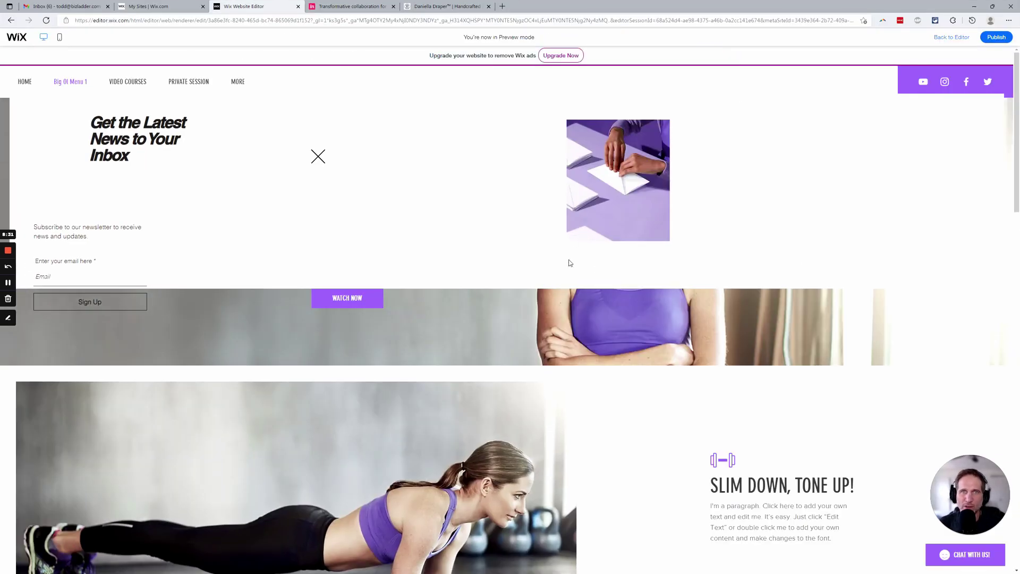
# Return to the editor and undo the recent widening and element moves in the "menu" lightbox.
pyautogui.click(937, 38)
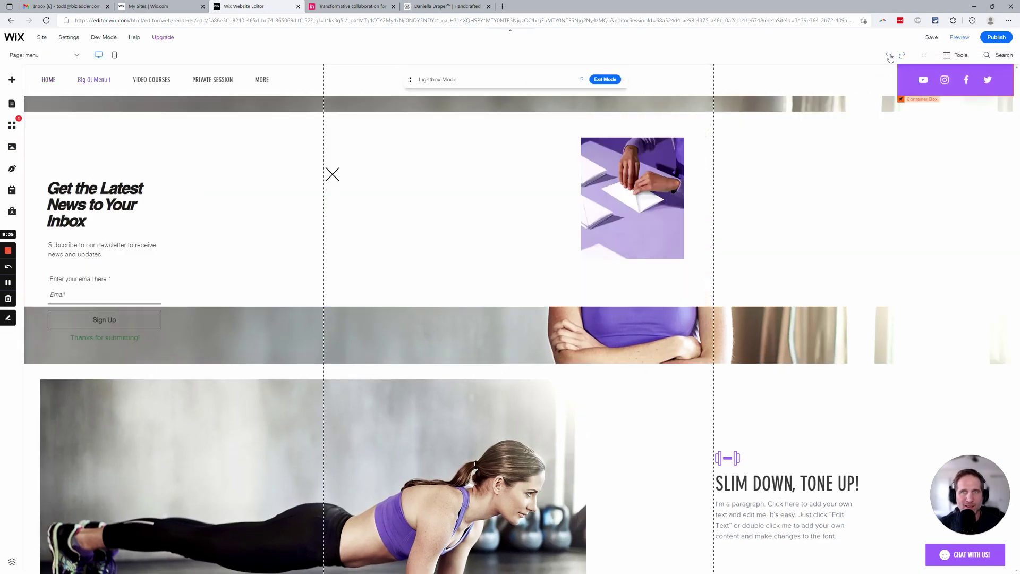
pyautogui.click(889, 56)
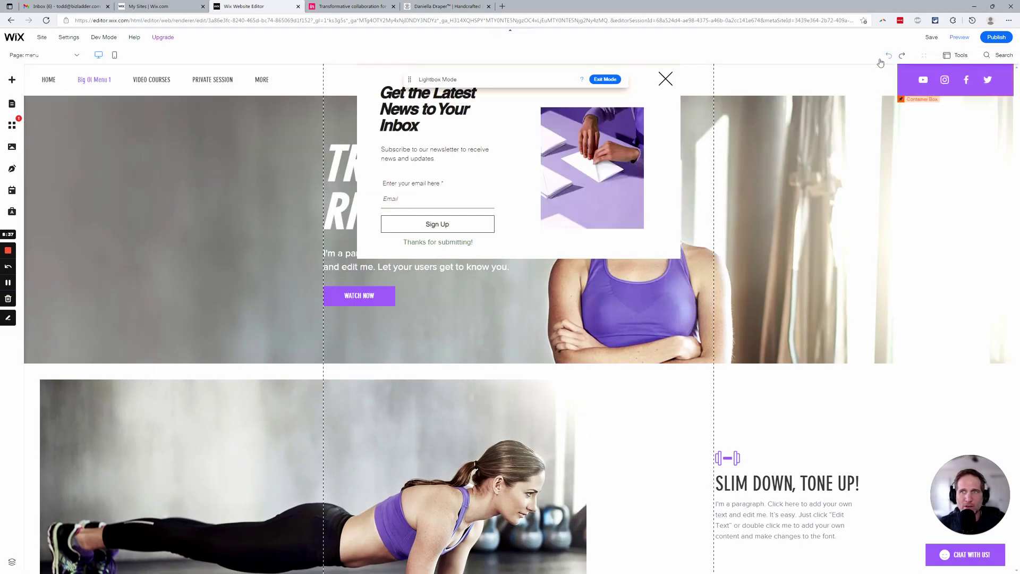
pyautogui.click(886, 58)
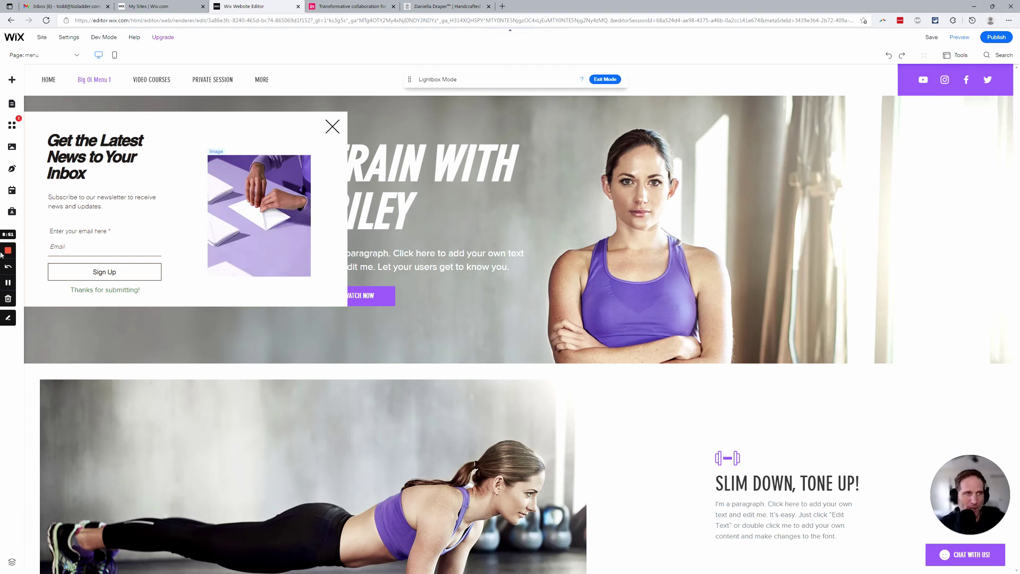
pyautogui.click(8, 283)
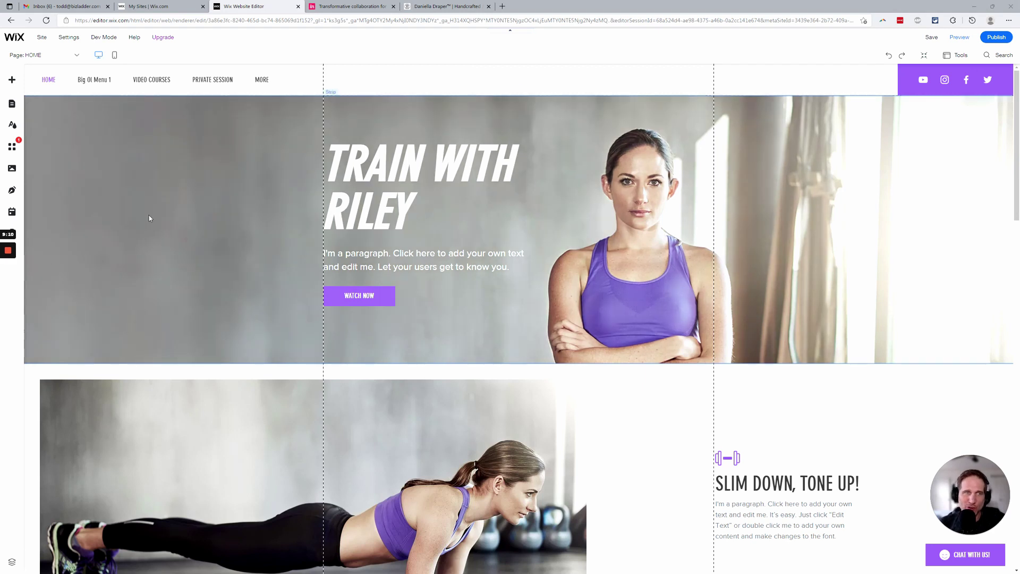
# Turn on Velo Dev Mode for the site.
pyautogui.moveTo(98, 43)
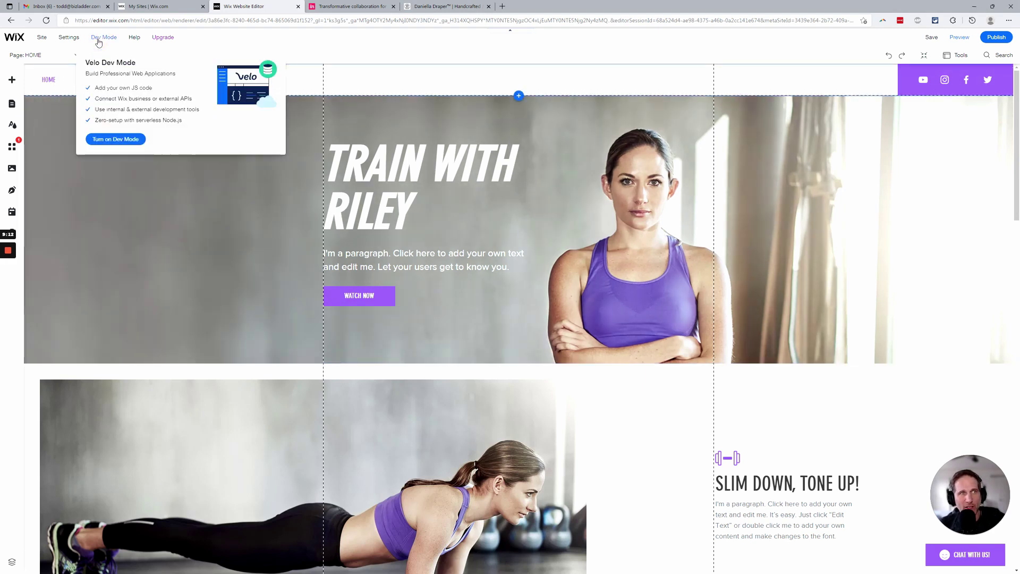
pyautogui.click(107, 139)
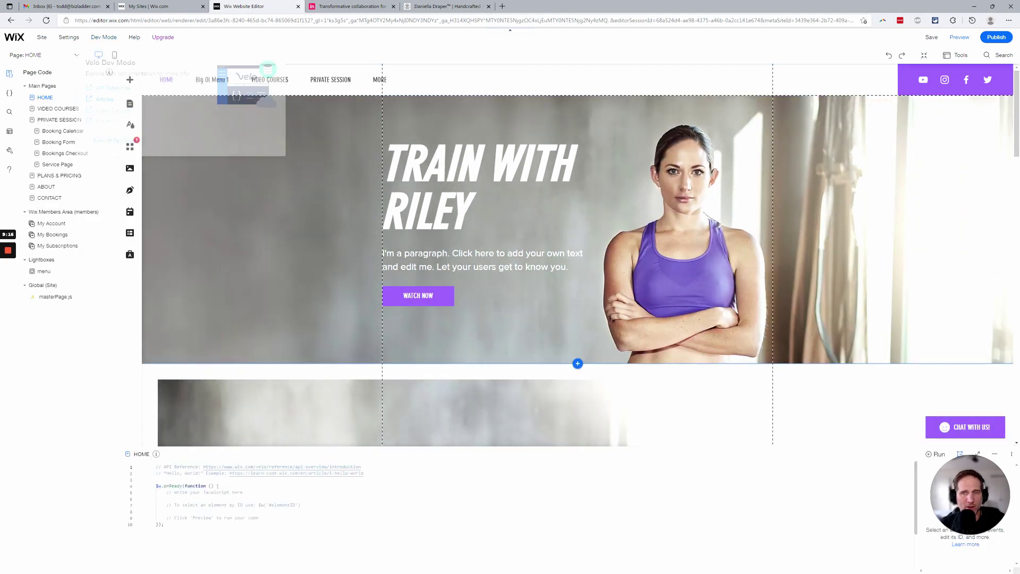
pyautogui.moveTo(973, 497); pyautogui.dragTo(965, 374)
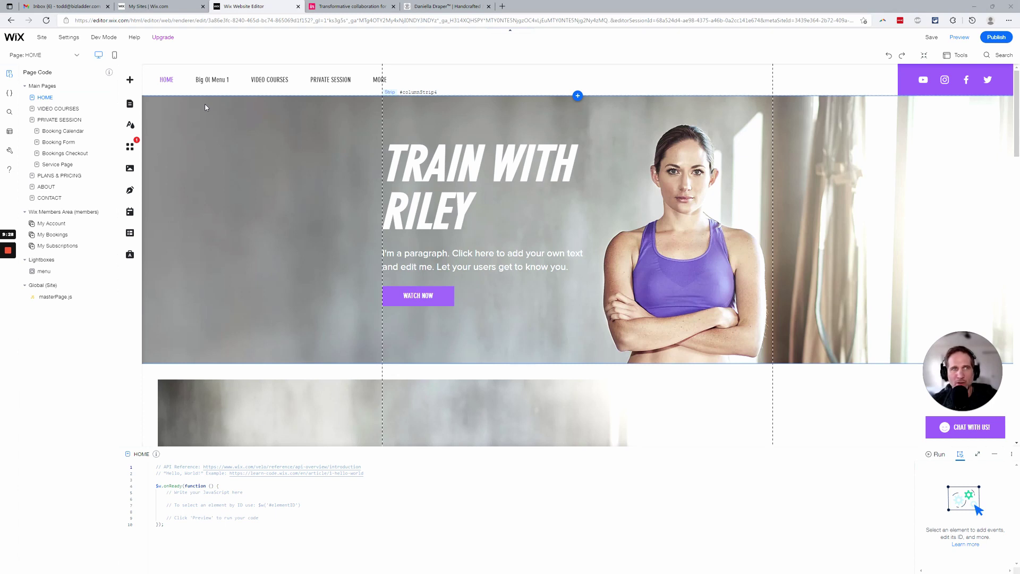
# Add an outlined button to the header, just after the MORE menu item.
pyautogui.click(130, 81)
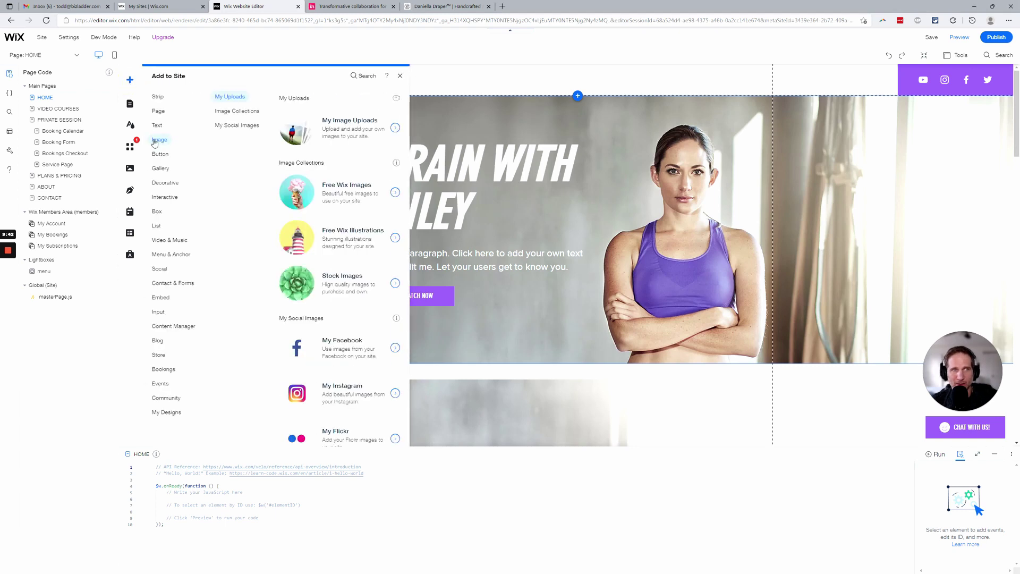
pyautogui.click(159, 155)
pyautogui.moveTo(375, 150); pyautogui.dragTo(425, 83)
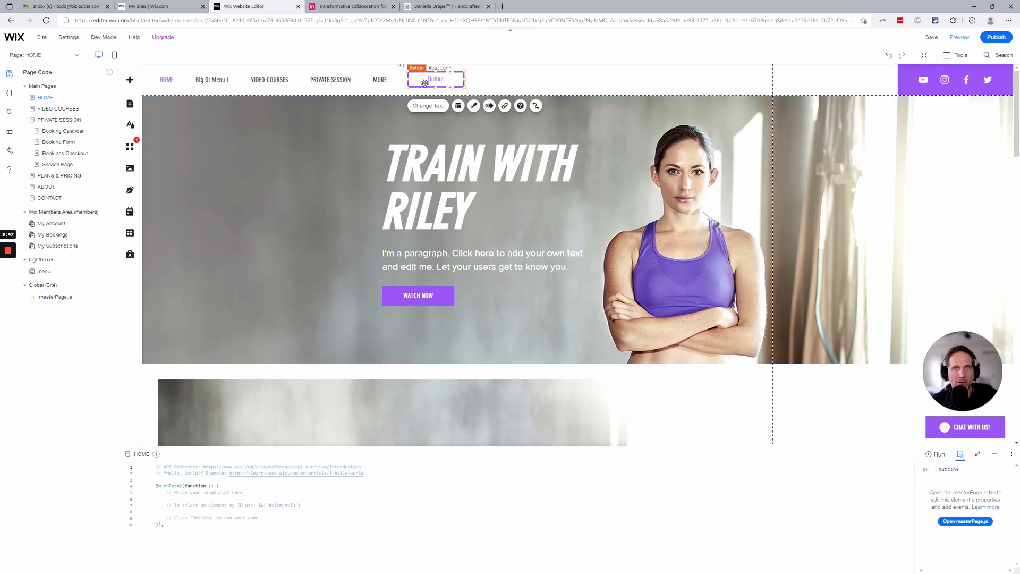
# Customize the new header button's regular design by setting its border width to 0 px.
pyautogui.click(471, 107)
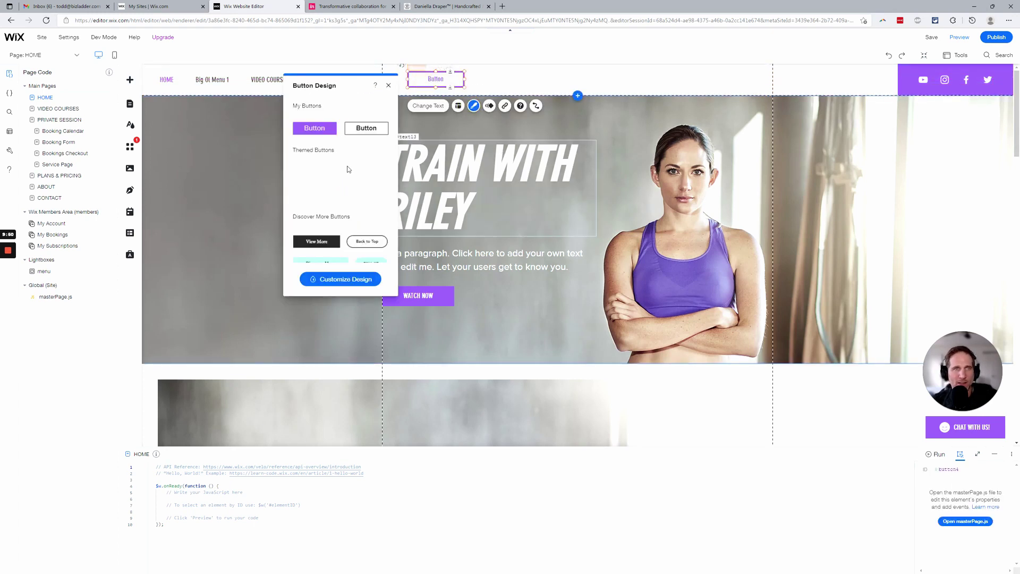
pyautogui.click(344, 278)
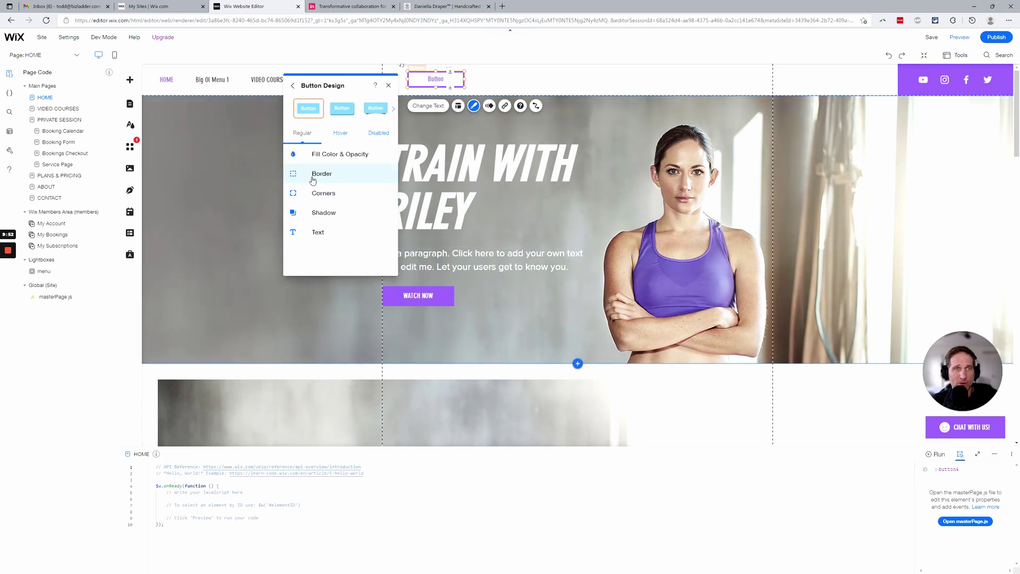
pyautogui.click(330, 192)
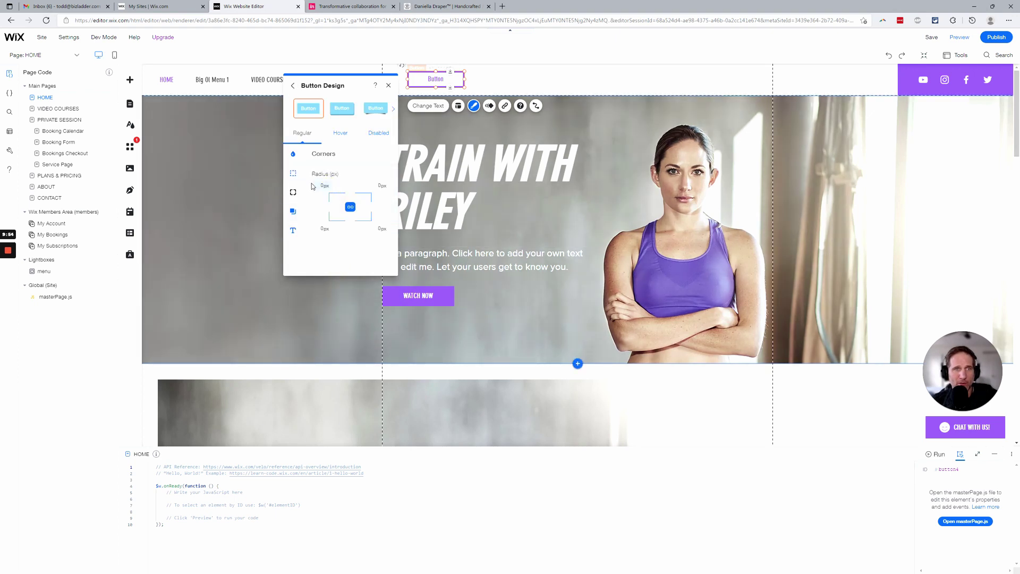
pyautogui.click(293, 174)
pyautogui.doubleClick(380, 218)
pyautogui.write('0')
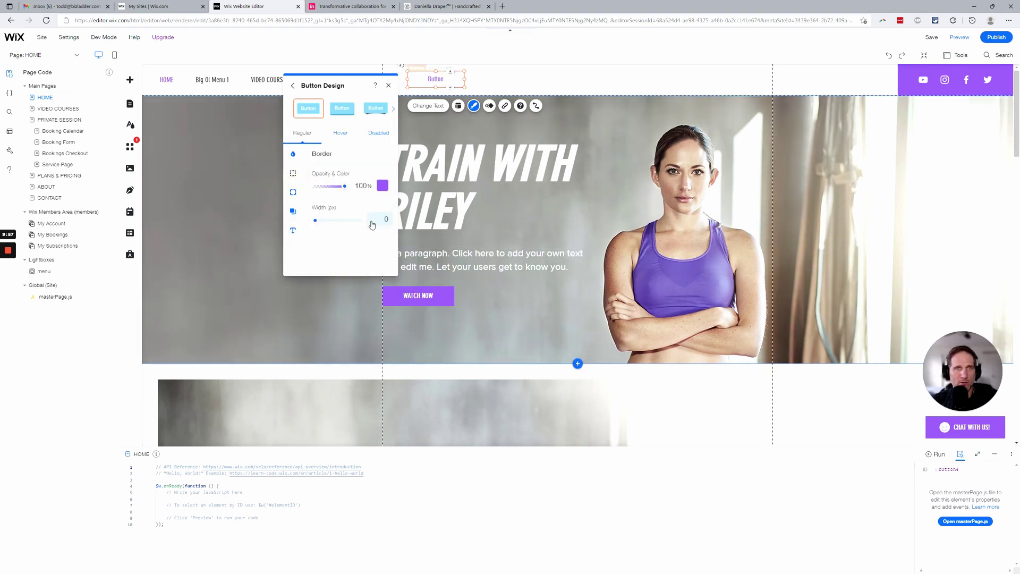
# Set the header button's regular text color to black and check the design options of its hover and disabled states.
pyautogui.click(291, 230)
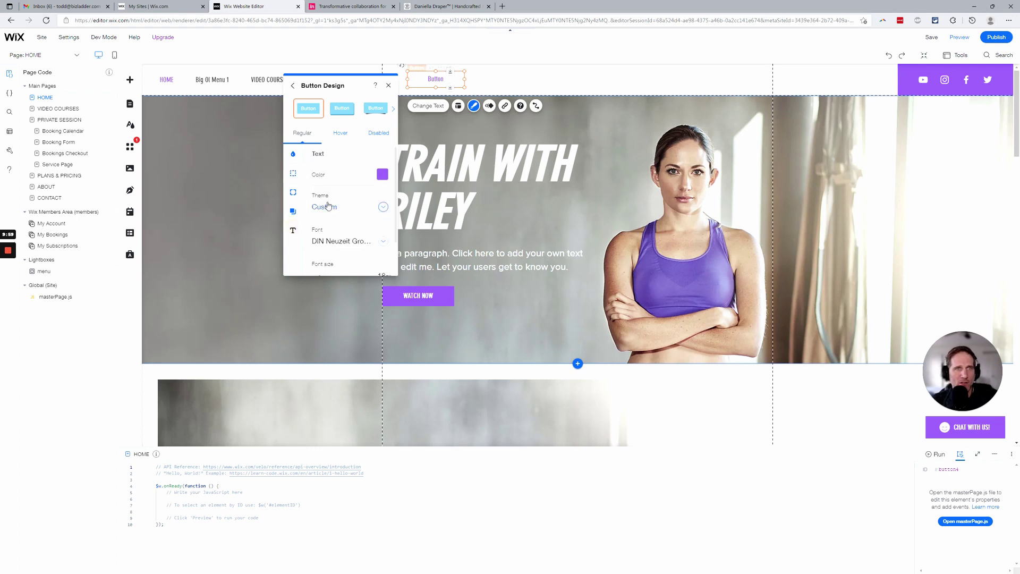
pyautogui.click(381, 175)
pyautogui.click(291, 222)
pyautogui.click(364, 112)
pyautogui.click(340, 140)
pyautogui.click(377, 134)
pyautogui.click(341, 136)
pyautogui.click(293, 159)
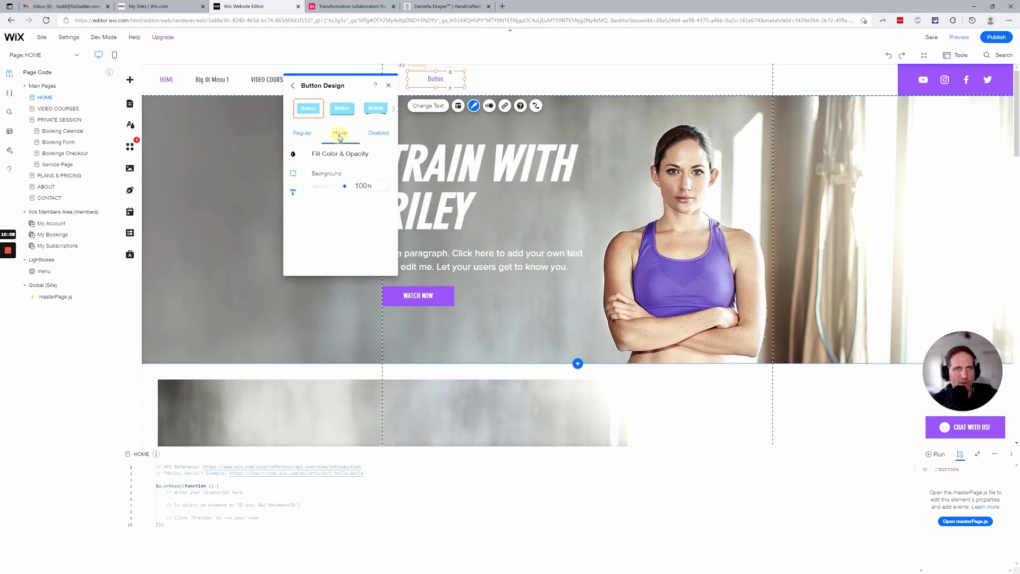
pyautogui.click(387, 85)
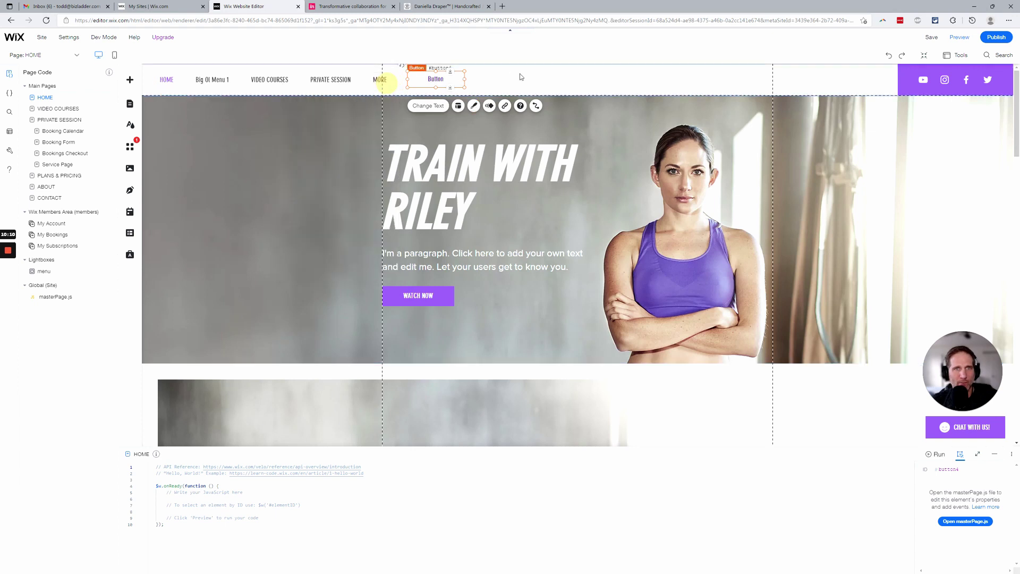
pyautogui.click(521, 77)
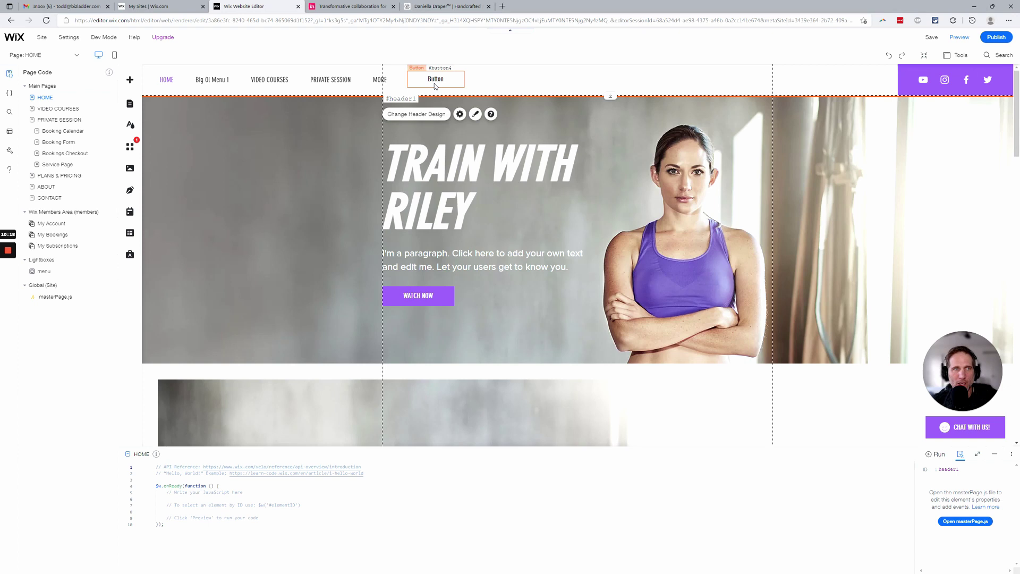
# Add a white container box at the upper edge of the hero strip, just below the header.
pyautogui.click(130, 80)
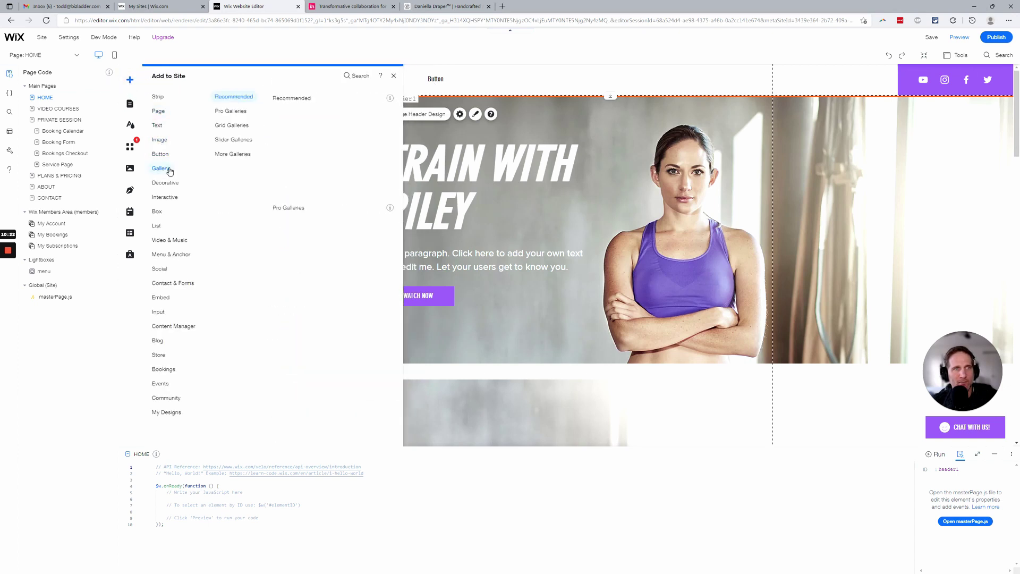
pyautogui.moveTo(161, 213)
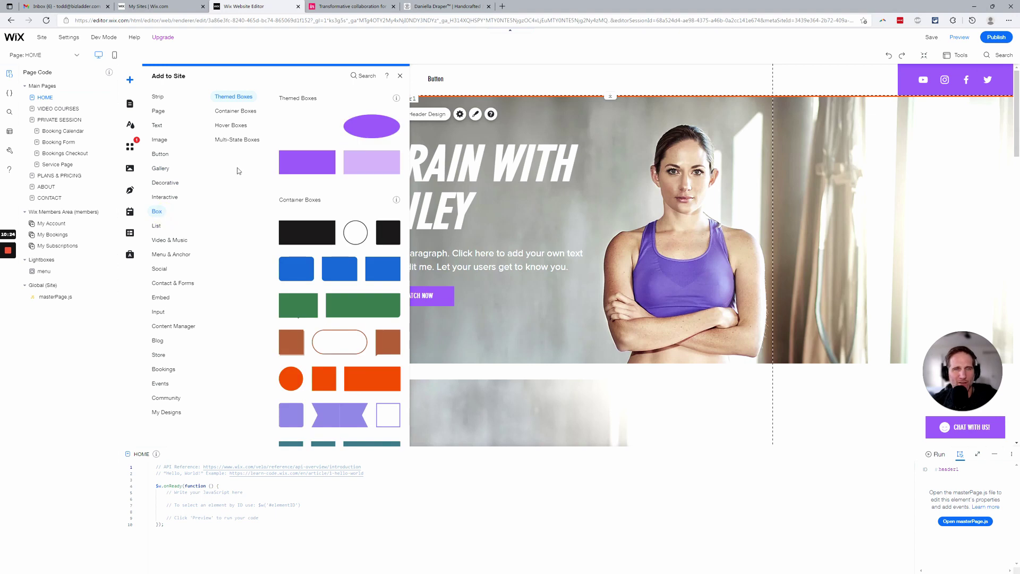
pyautogui.click(233, 111)
pyautogui.scroll(3, 308, 135)
pyautogui.moveTo(313, 133); pyautogui.dragTo(293, 158)
pyautogui.moveTo(374, 188); pyautogui.dragTo(564, 165)
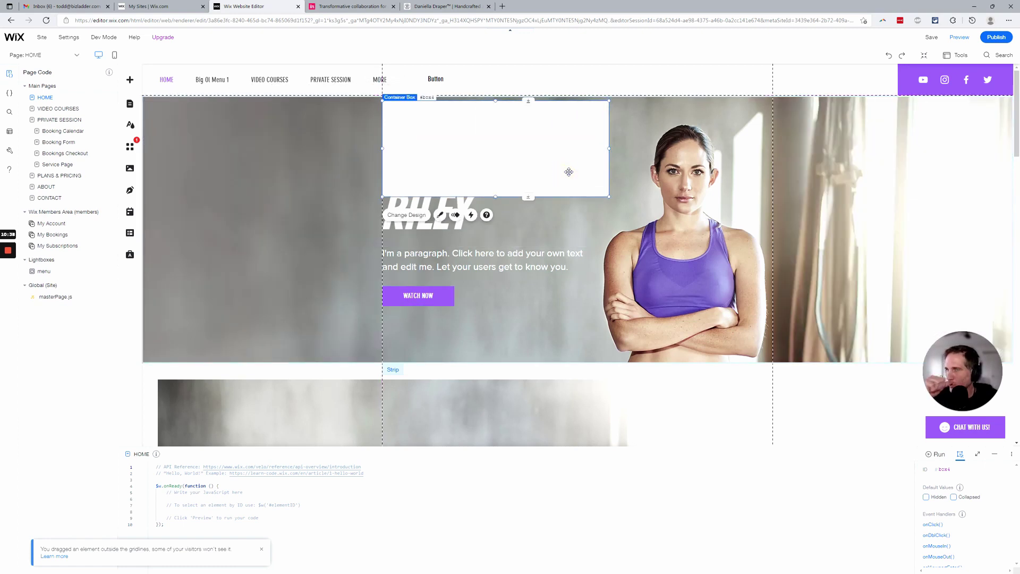
pyautogui.click(499, 201)
pyautogui.click(495, 177)
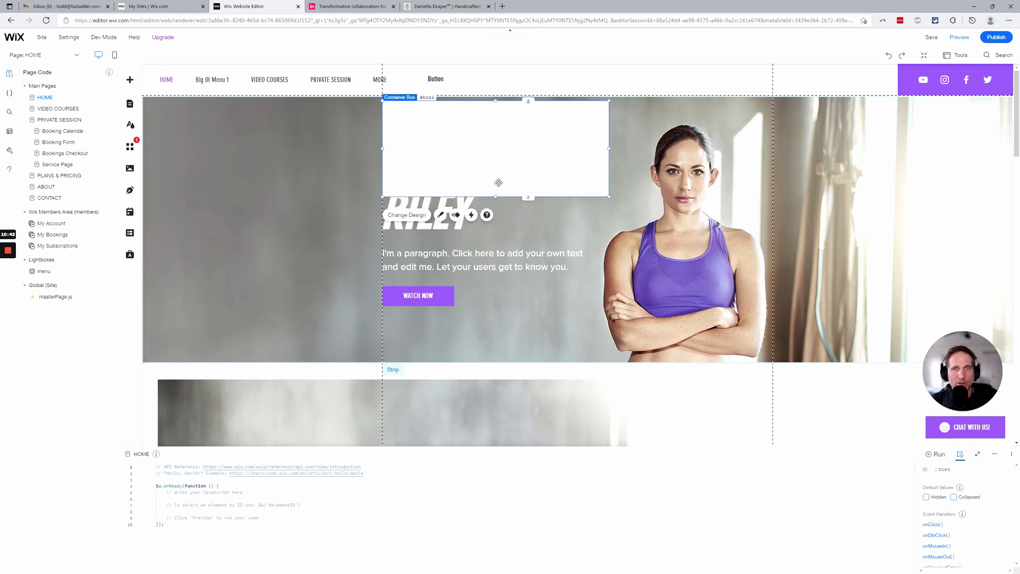
# Reduce the container box's height to fit within the header and move the box into the header.
pyautogui.moveTo(495, 175); pyautogui.dragTo(491, 140)
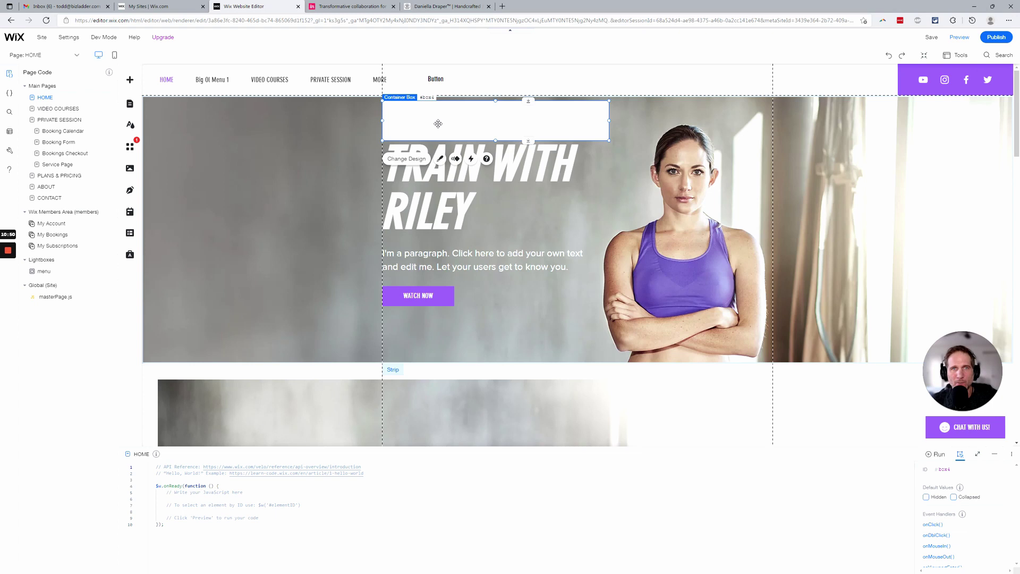
pyautogui.moveTo(490, 137); pyautogui.dragTo(485, 124)
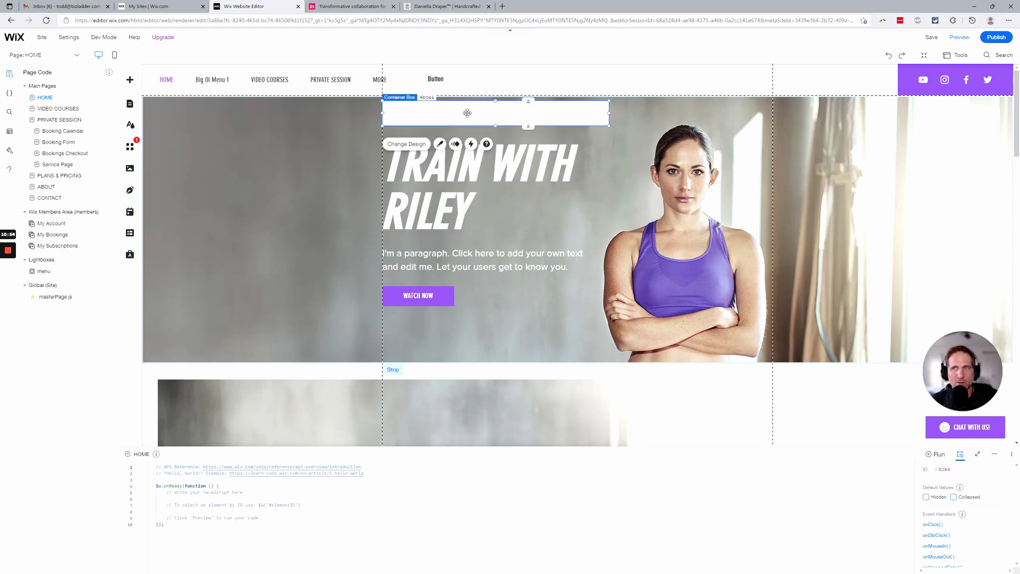
pyautogui.moveTo(467, 113); pyautogui.dragTo(468, 79)
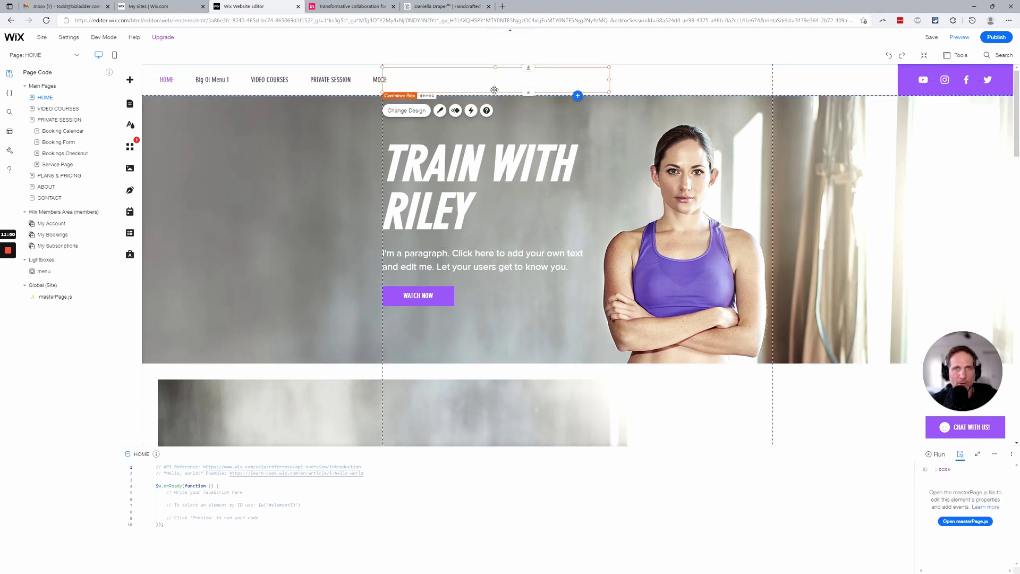
# Make the header's container box taller and move it down to start just below the header.
pyautogui.moveTo(495, 91); pyautogui.dragTo(493, 173)
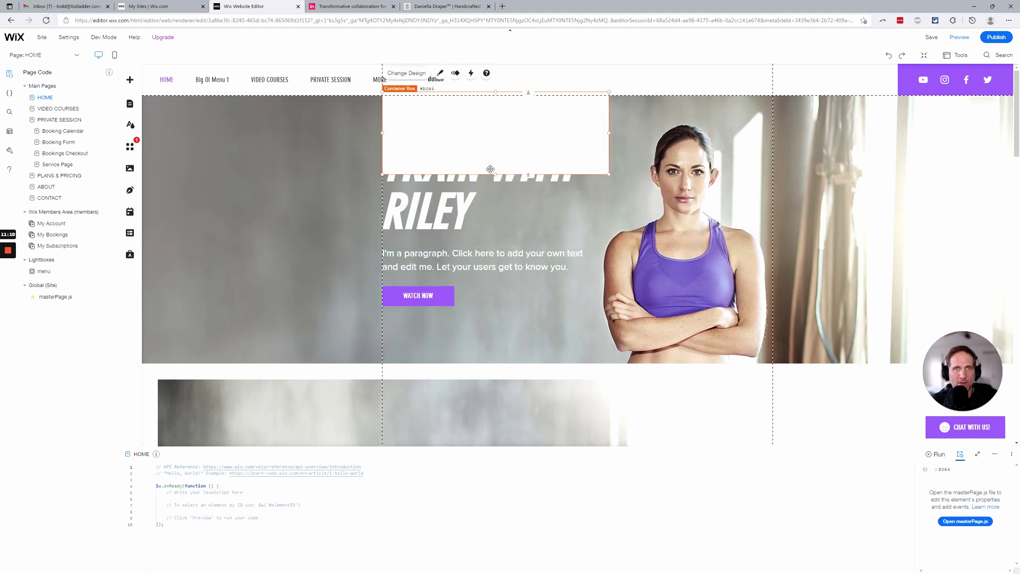
pyautogui.press('Down')
pyautogui.press('Down')
pyautogui.press('Down')
pyautogui.press('Down')
pyautogui.press('Down')
pyautogui.press('Down')
pyautogui.press('Down')
pyautogui.press('Down')
pyautogui.press('Down')
pyautogui.press('Down')
pyautogui.press('Down')
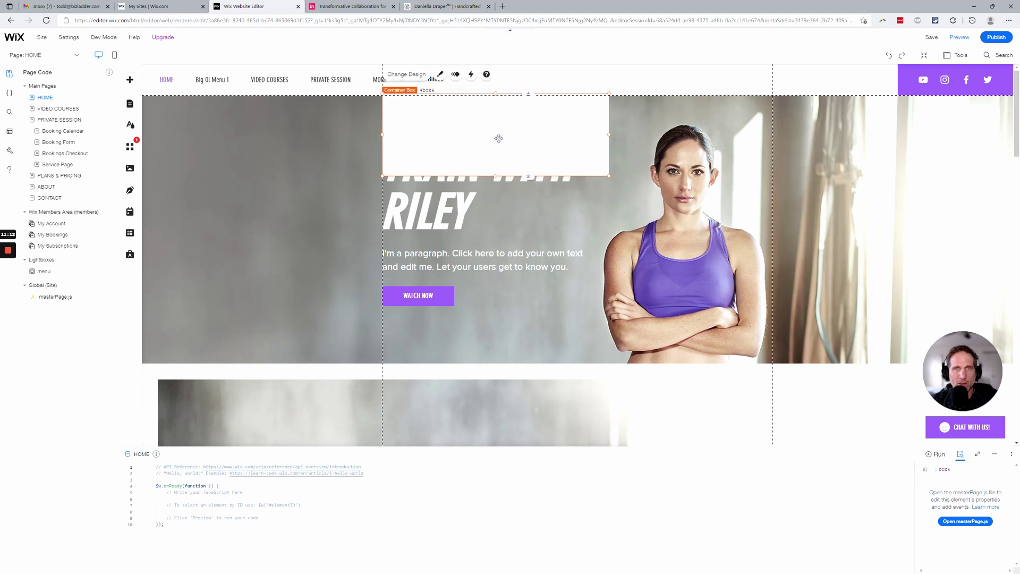
pyautogui.press('Down')
pyautogui.press('Down')
pyautogui.press('Down')
pyautogui.press('Down')
# Shift the container box left past the page's left gridline and extend its right edge to widen it.
pyautogui.press('Left')
pyautogui.press('Left')
pyautogui.press('Left')
pyautogui.press('Left')
pyautogui.press('Left')
pyautogui.press('Left')
pyautogui.press('Left')
pyautogui.press('Left')
pyautogui.press('Left')
pyautogui.press('Left')
pyautogui.press('Left')
pyautogui.press('Left')
pyautogui.press('Left')
pyautogui.press('Left')
pyautogui.press('Left')
pyautogui.press('Left')
pyautogui.press('Left')
pyautogui.press('Left')
pyautogui.press('Left')
pyautogui.press('Left')
pyautogui.press('Left')
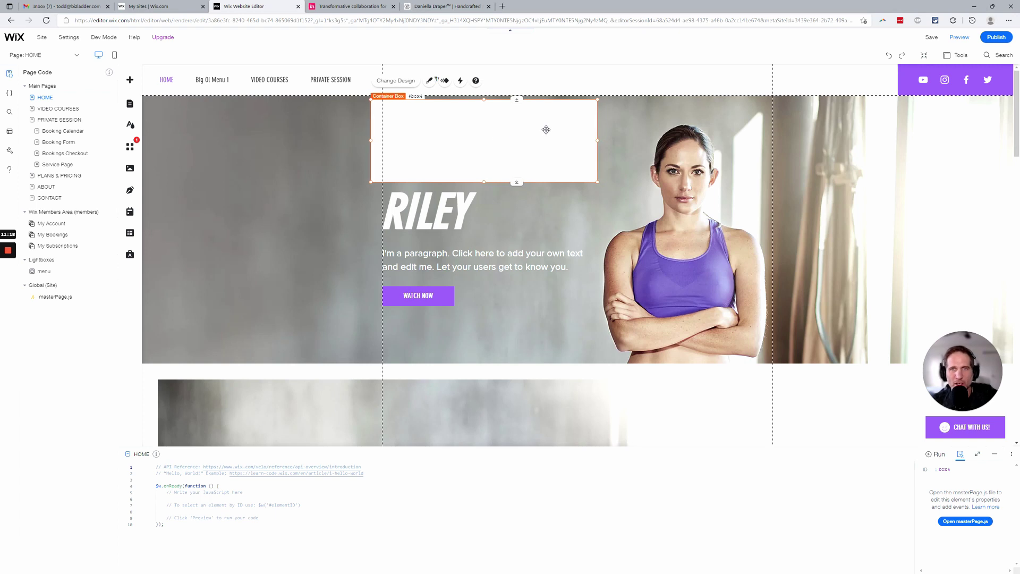
pyautogui.moveTo(598, 140); pyautogui.dragTo(634, 145)
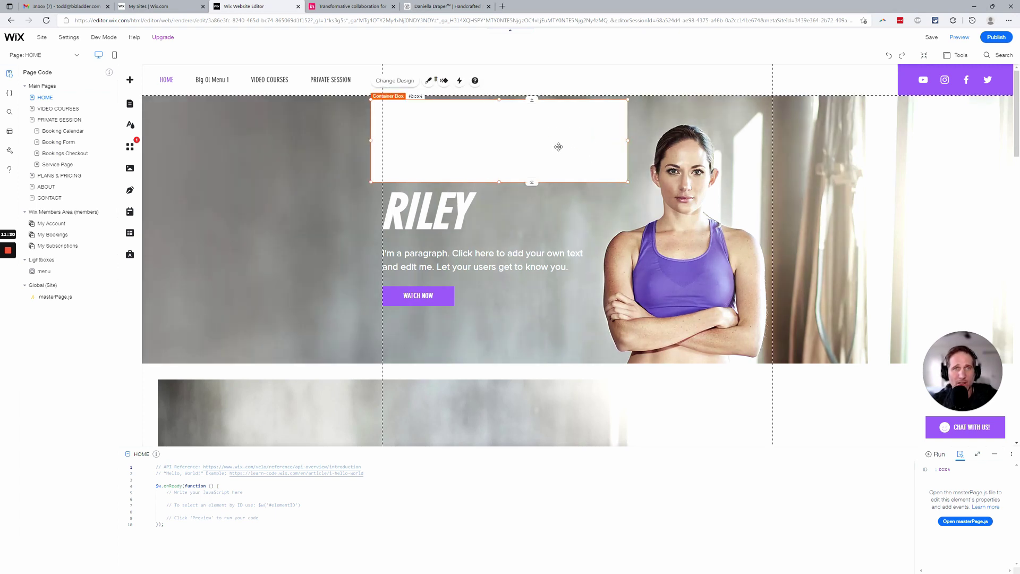
# Search the Media from Wix image collection for "dumbbells" to find a picture for the container box.
pyautogui.click(130, 80)
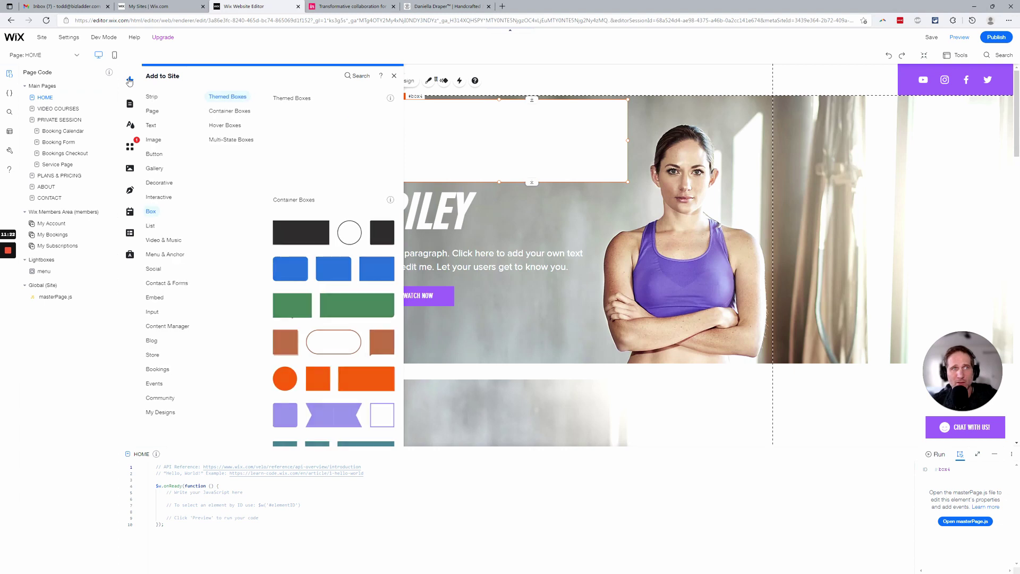
pyautogui.moveTo(159, 141)
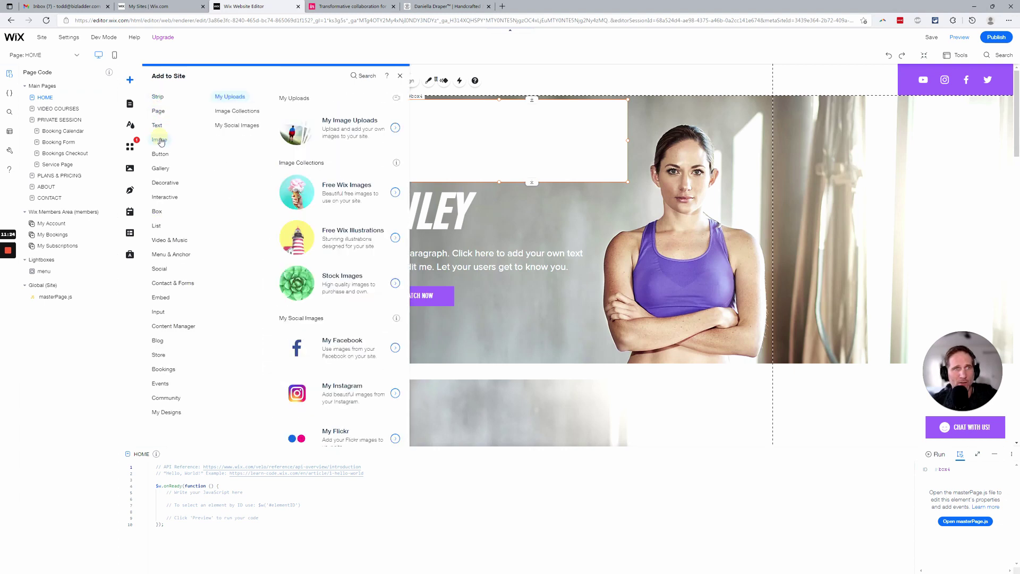
pyautogui.click(311, 134)
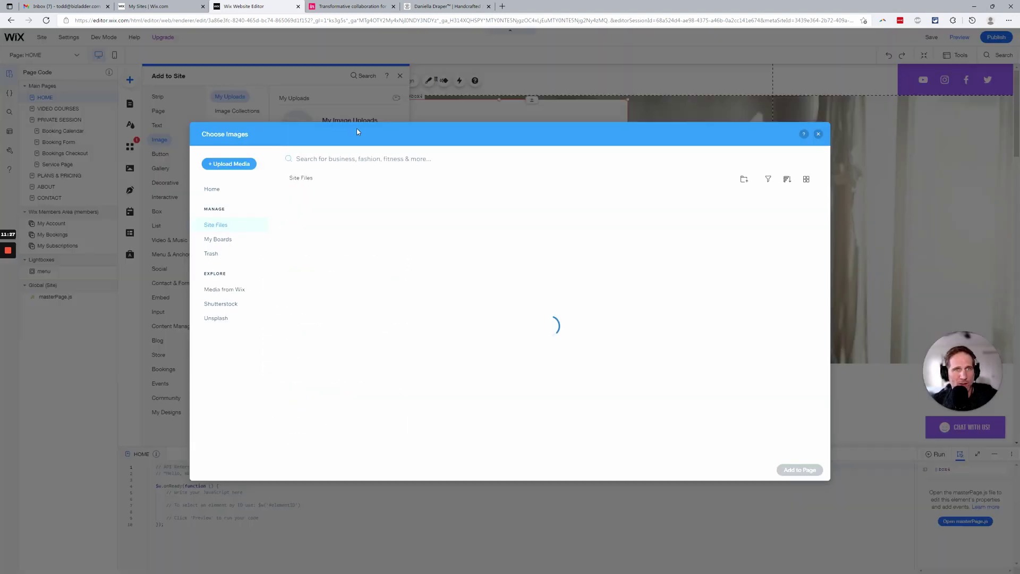
pyautogui.click(234, 290)
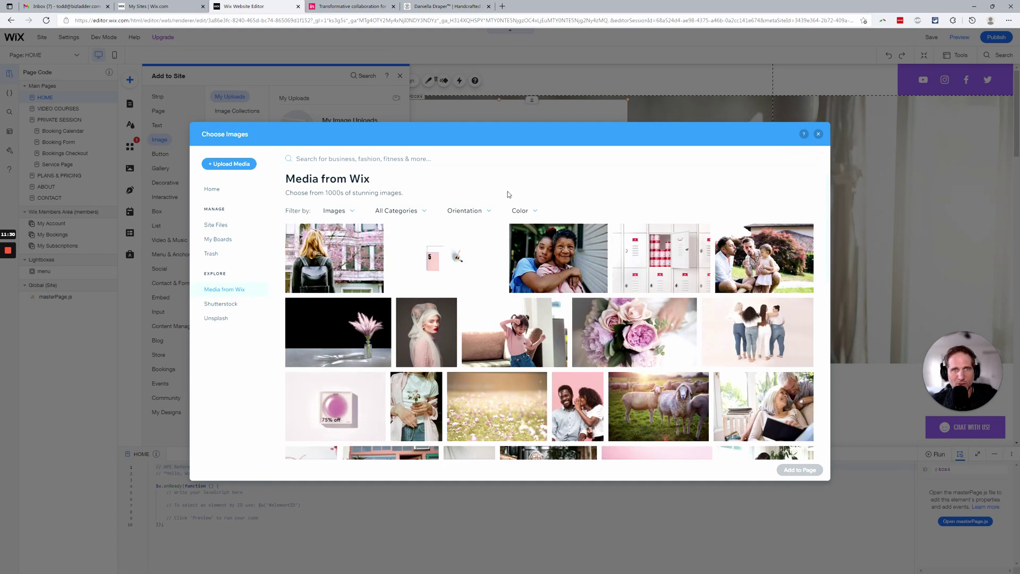
pyautogui.click(319, 158)
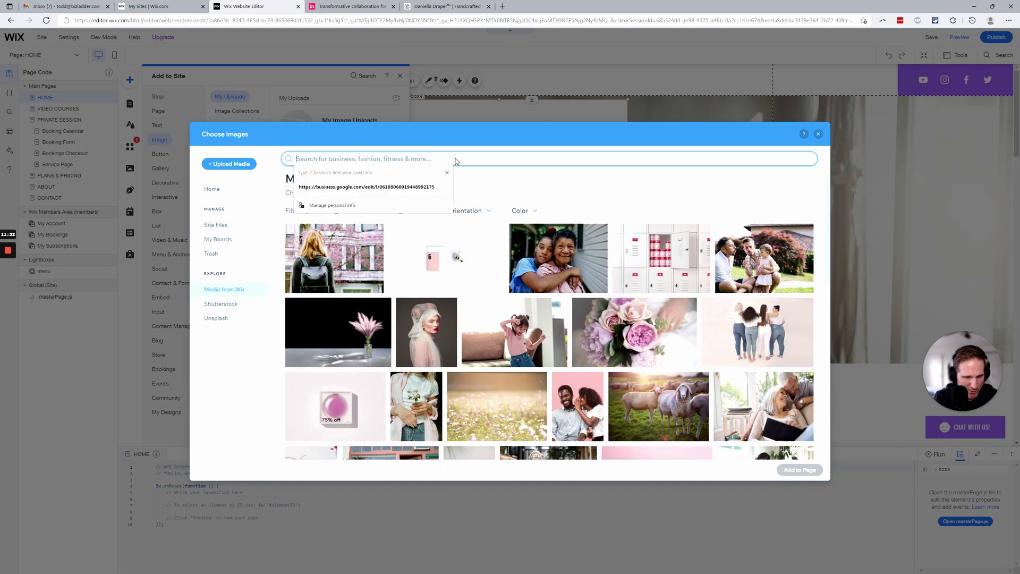
pyautogui.write('dumbbells')
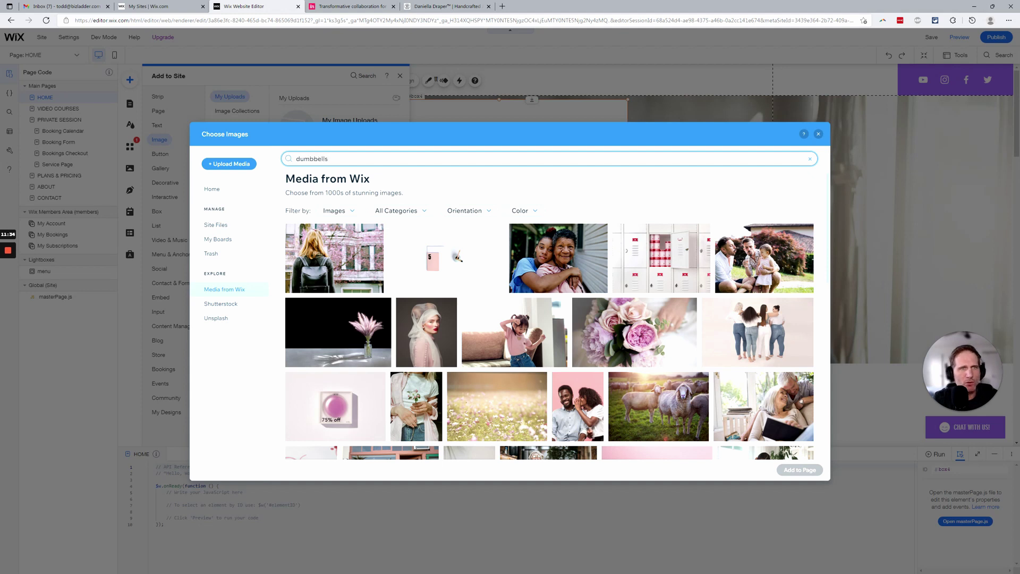
pyautogui.press('Return')
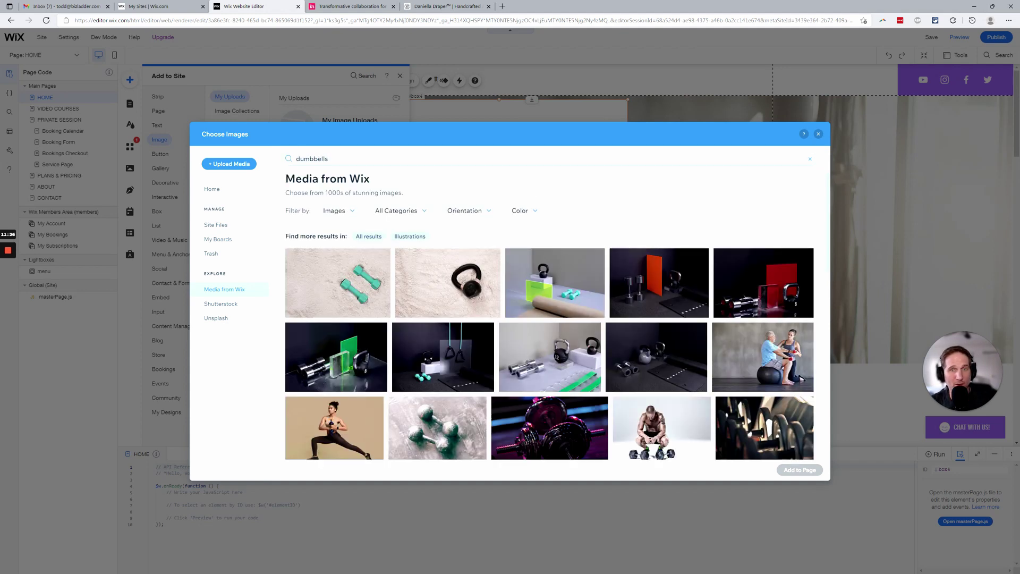
# Add the light gray dumbbells and kettlebells image with green strips, shrink it, and place it in the right half of the container box.
pyautogui.click(546, 345)
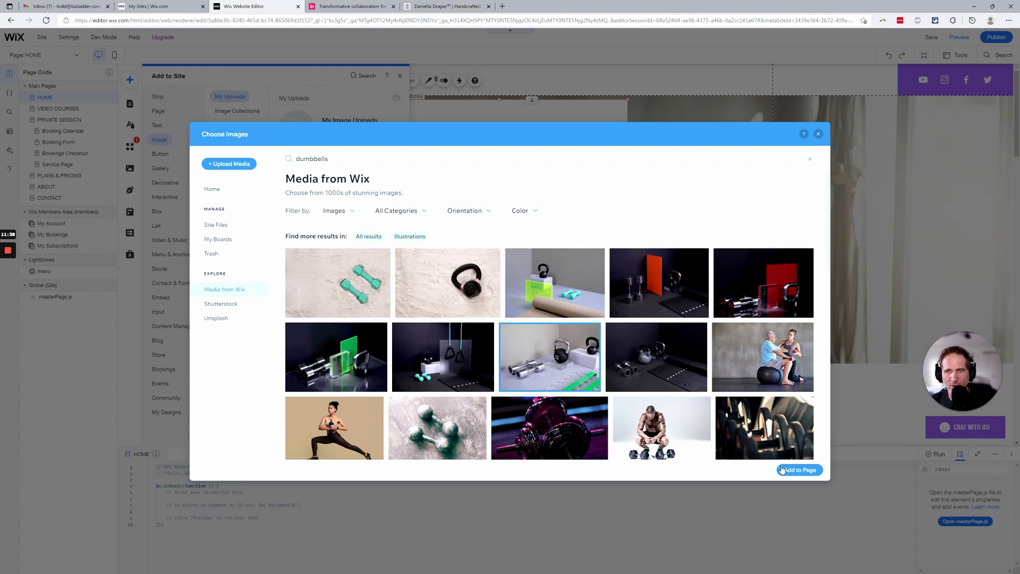
pyautogui.click(799, 470)
pyautogui.moveTo(698, 335); pyautogui.dragTo(563, 247)
pyautogui.moveTo(516, 210); pyautogui.dragTo(563, 138)
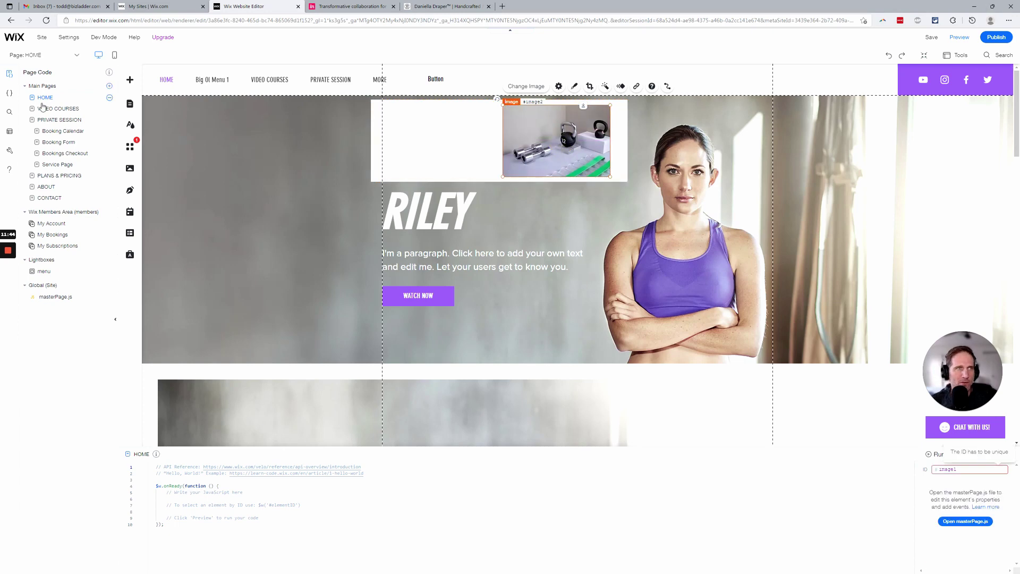
# Add a paragraph text in the container box's upper left and place a duplicate of it directly below.
pyautogui.click(130, 79)
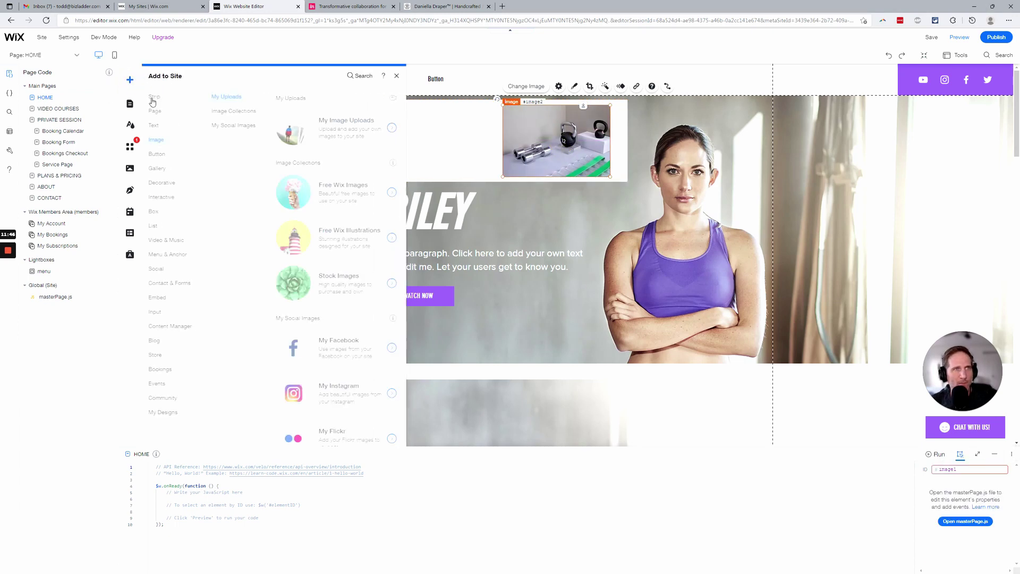
pyautogui.click(157, 124)
pyautogui.moveTo(352, 200); pyautogui.dragTo(408, 118)
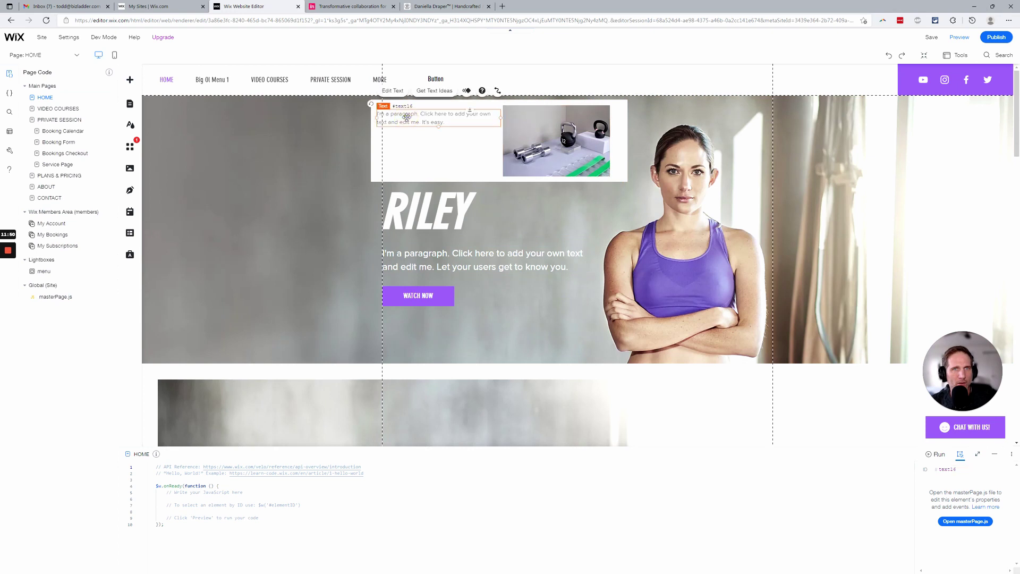
pyautogui.rightClick(406, 117)
pyautogui.click(431, 256)
pyautogui.moveTo(438, 122); pyautogui.dragTo(430, 148)
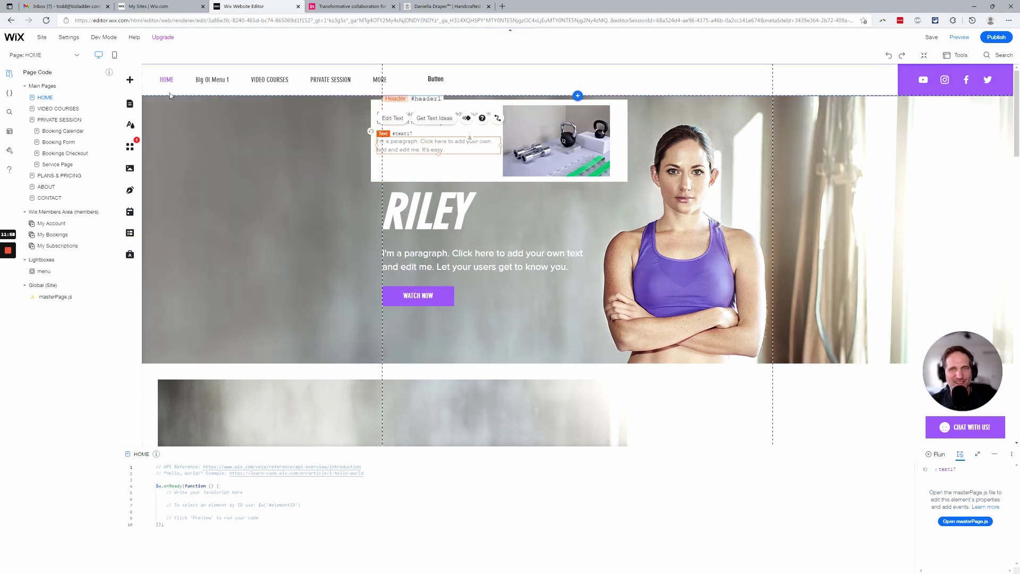
# Browse the menu and decorative elements available to add, and view the InVision site's Resources mega menu as a layout reference.
pyautogui.click(130, 81)
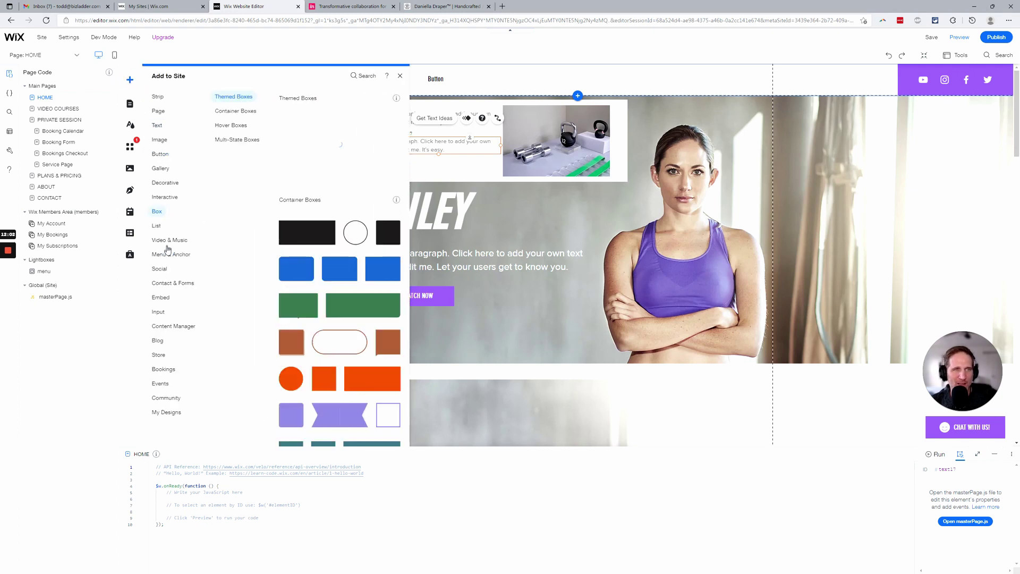
pyautogui.click(169, 254)
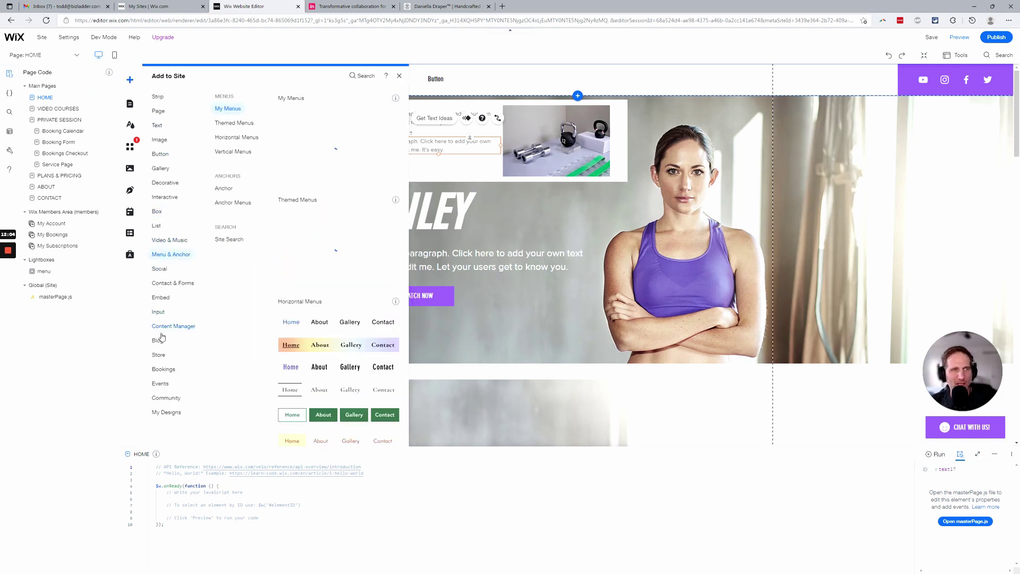
pyautogui.click(160, 184)
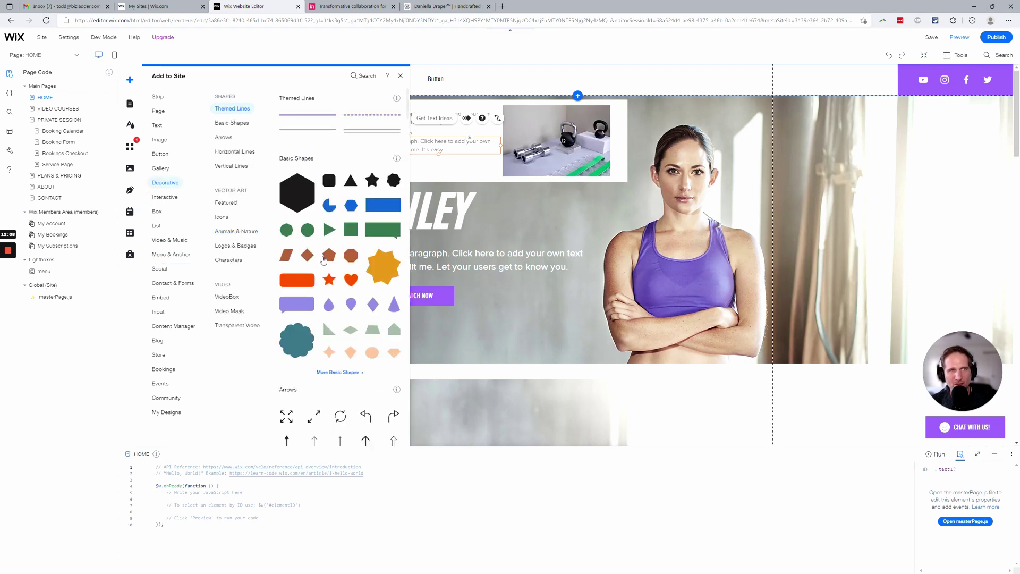
pyautogui.click(400, 75)
pyautogui.click(381, 4)
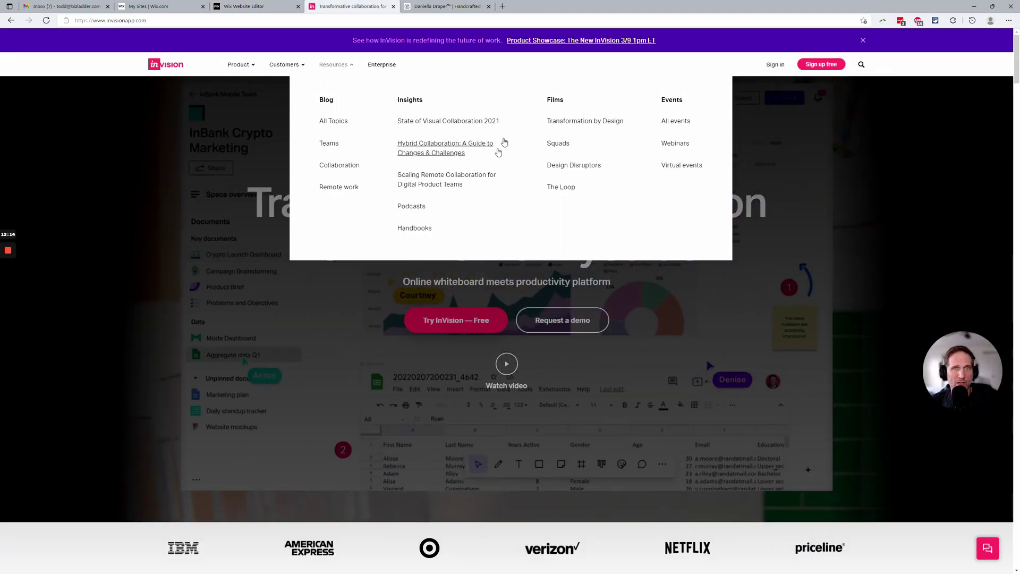
pyautogui.click(286, 4)
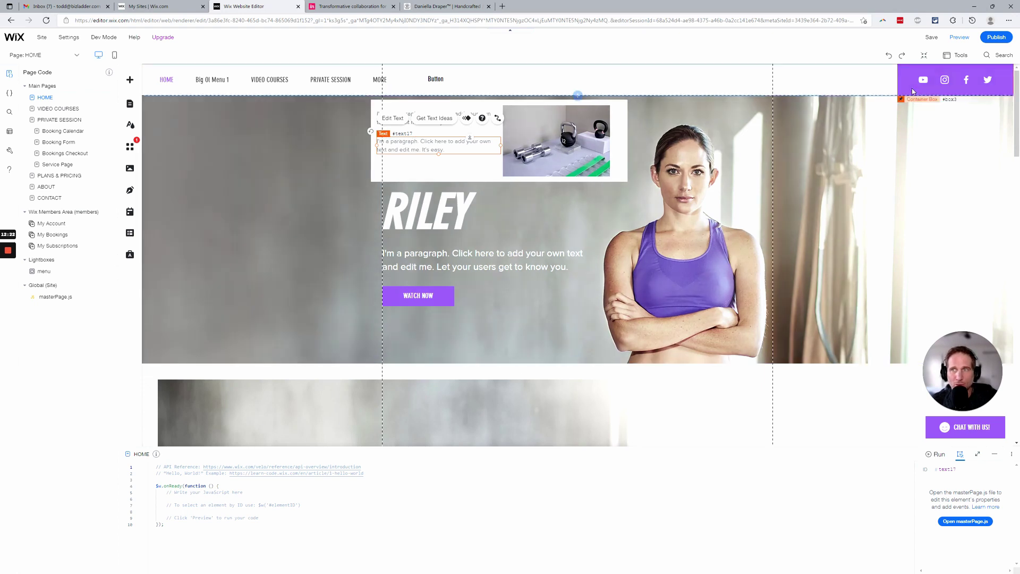
# Show the page's layers and check which elements sit inside the header's container box.
pyautogui.click(956, 55)
pyautogui.click(950, 95)
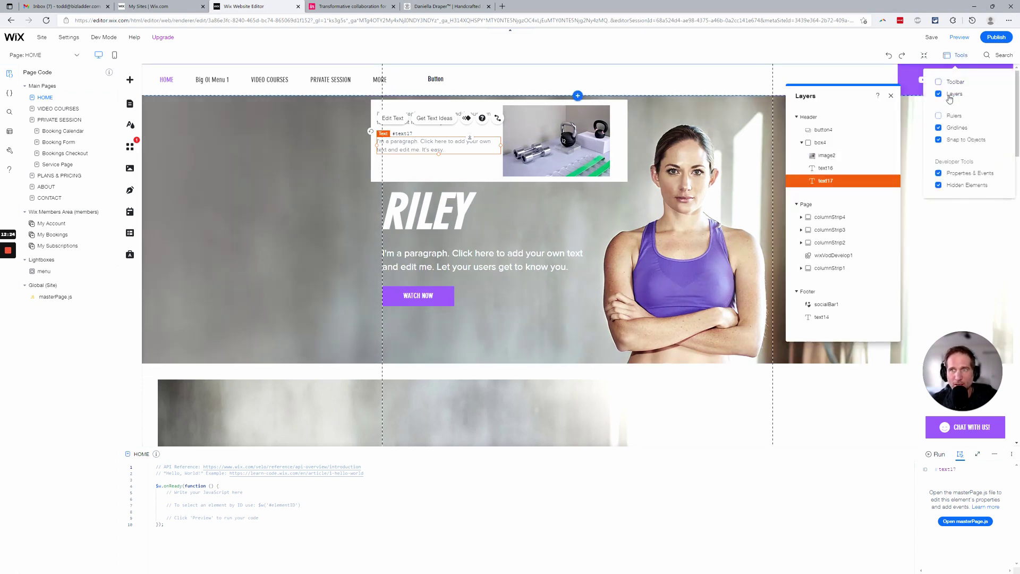
pyautogui.click(822, 143)
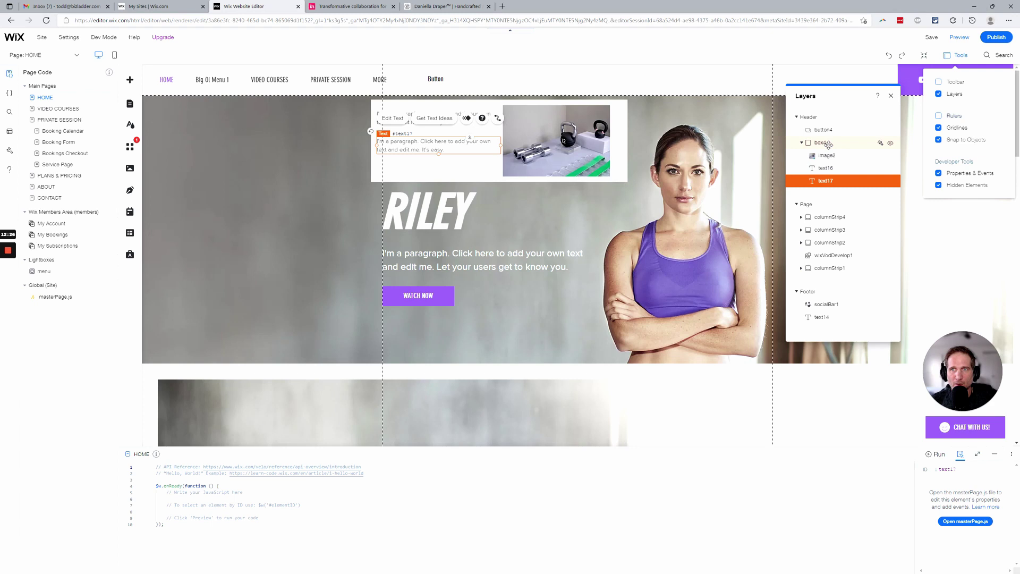
pyautogui.click(891, 96)
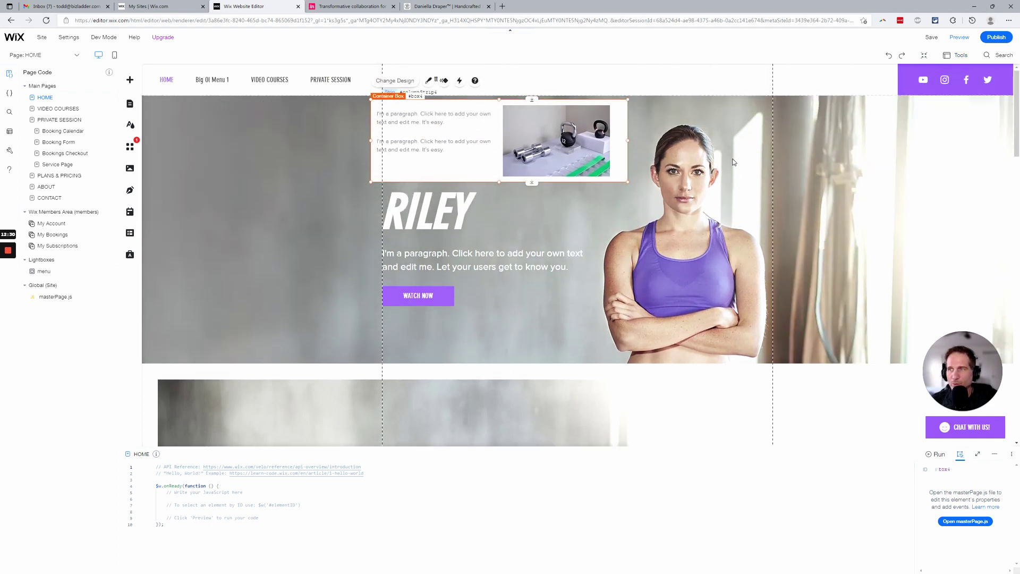
pyautogui.click(731, 211)
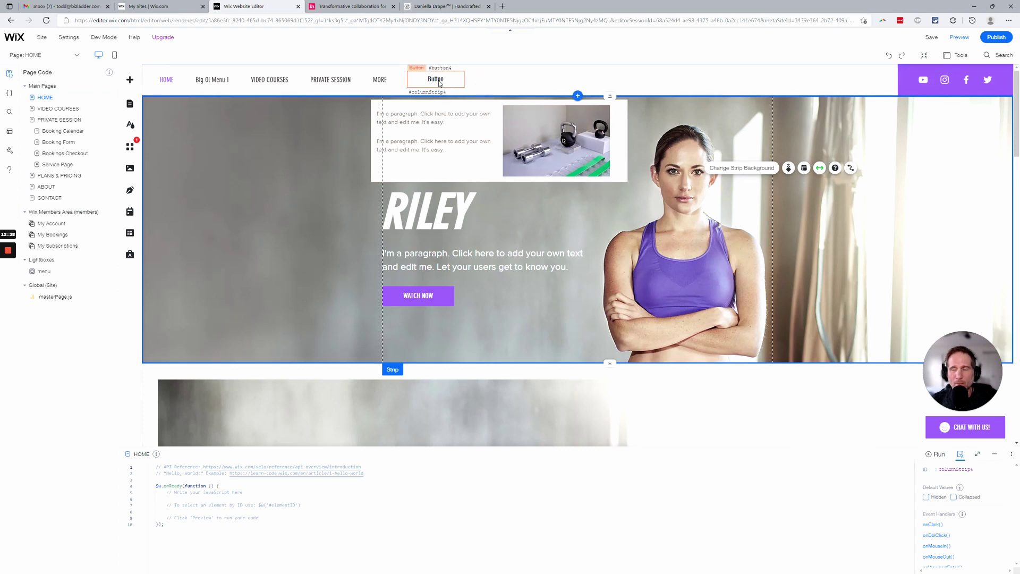
# Set the ID of the header button beside the MORE menu item to menu2button.
pyautogui.click(439, 82)
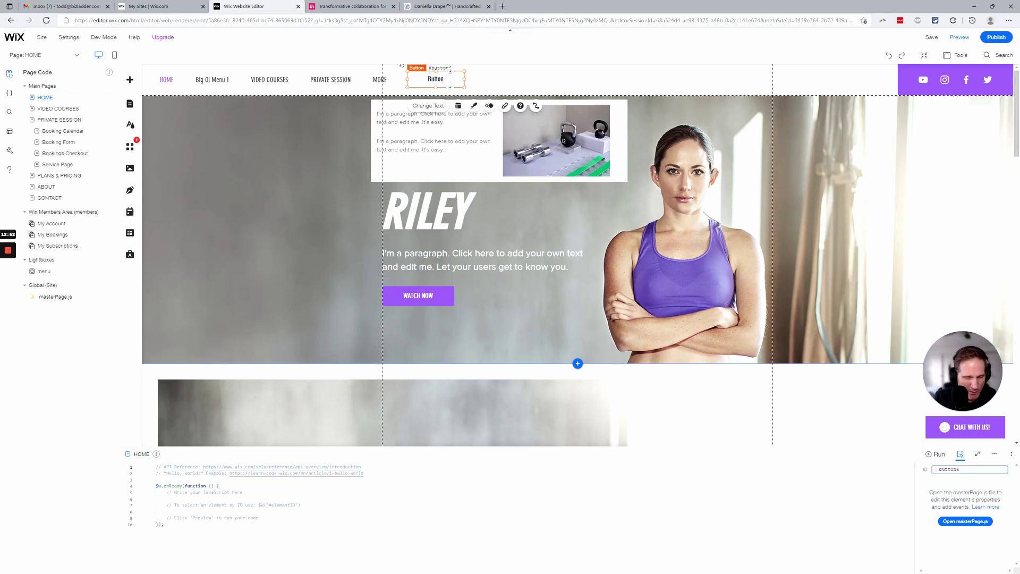
pyautogui.hotkey('ctrl', 'a')
pyautogui.write('ma')
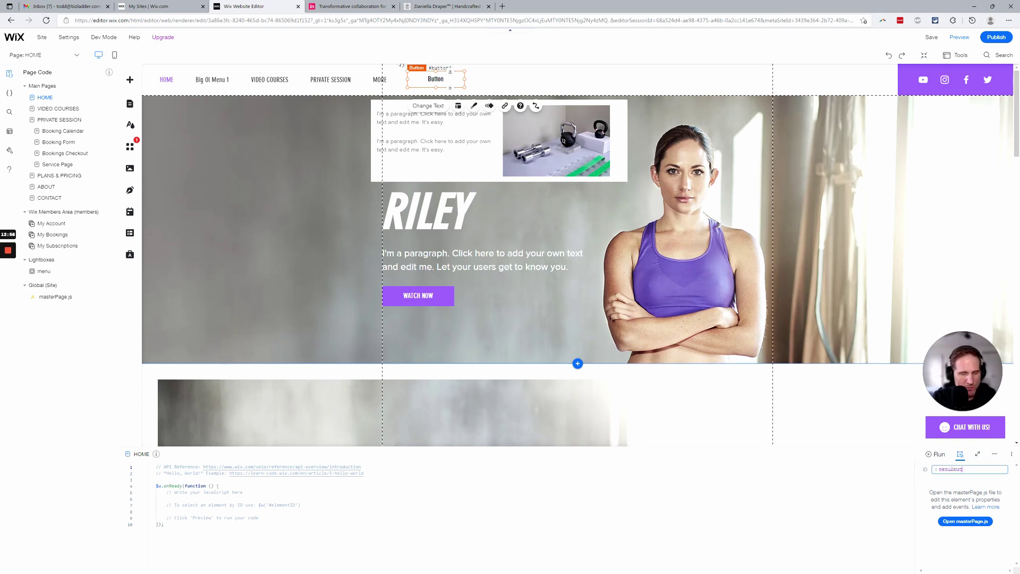
pyautogui.write('nu2button')
pyautogui.press('Return')
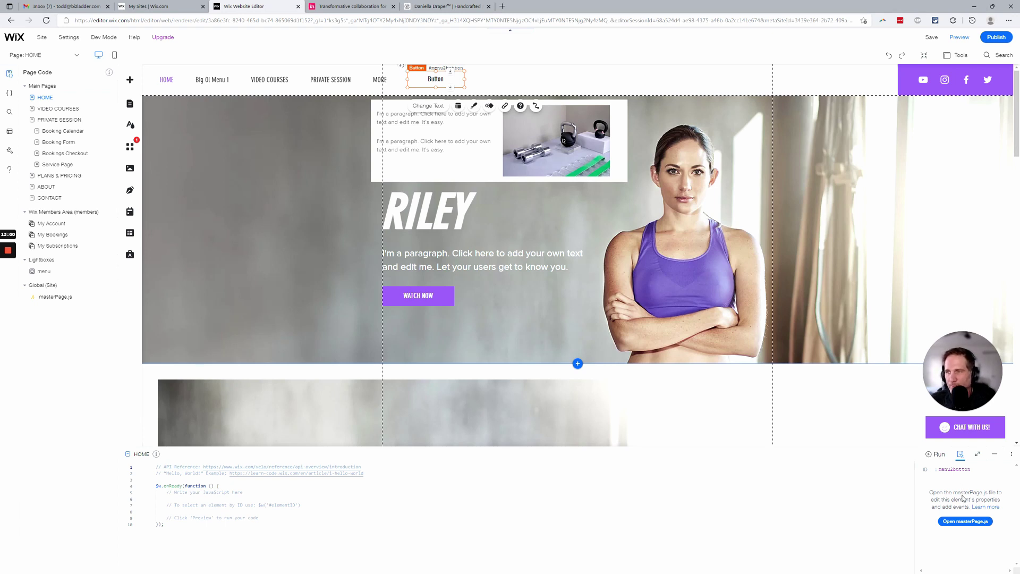
pyautogui.click(960, 521)
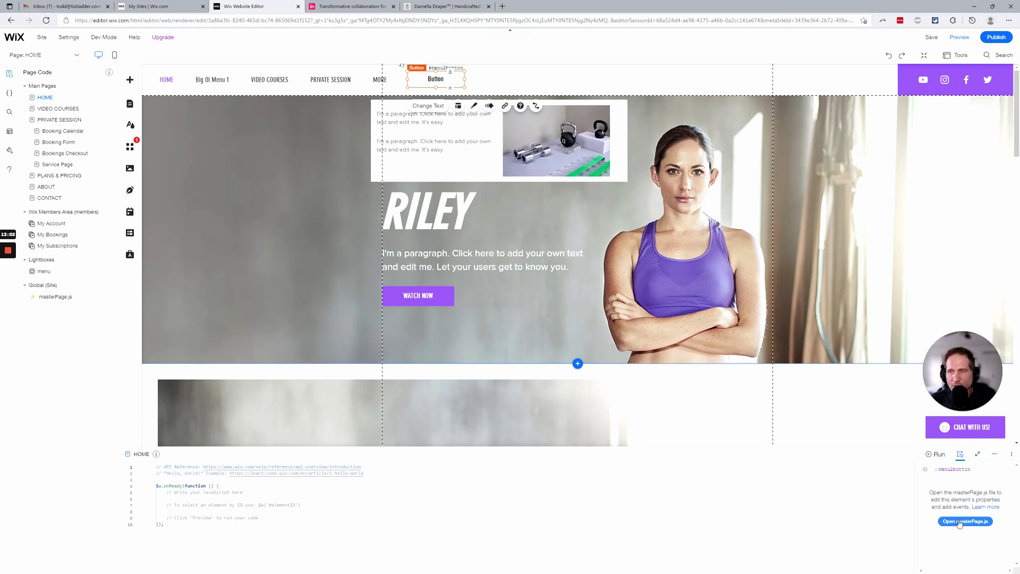
# Set the ID of the container box holding the image and paragraphs to megamenubox.
pyautogui.click(477, 173)
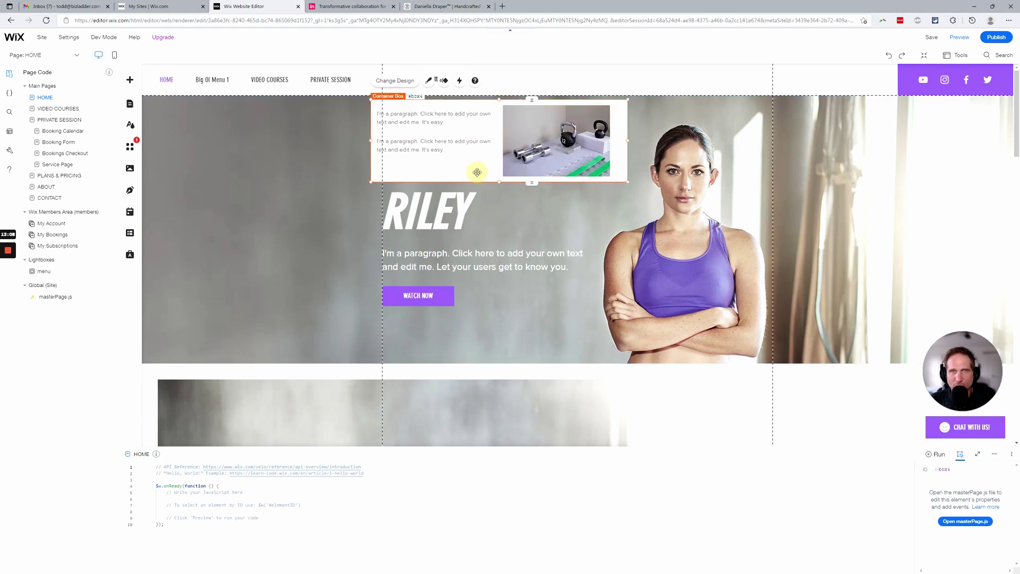
pyautogui.click(477, 172)
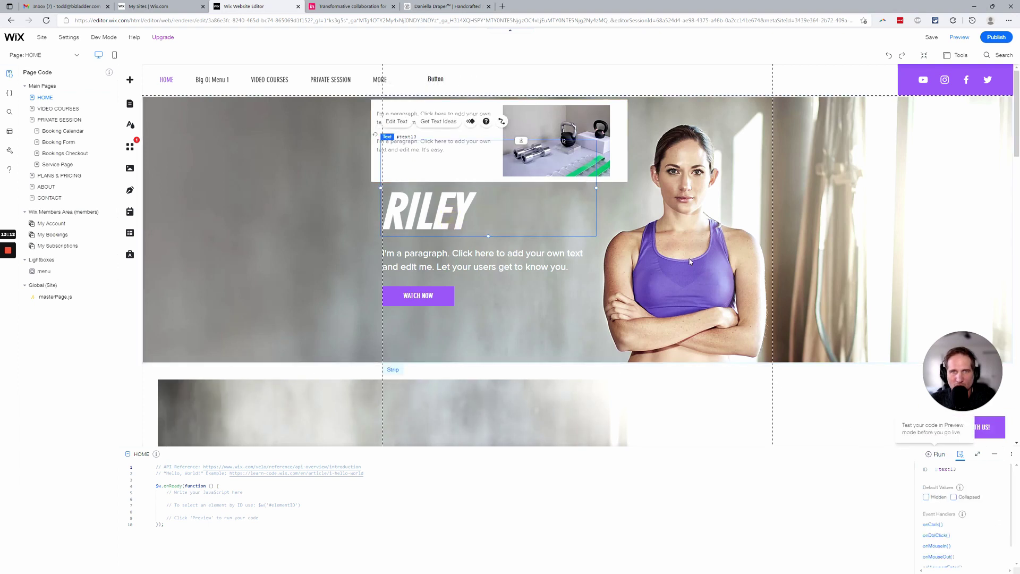
pyautogui.click(616, 179)
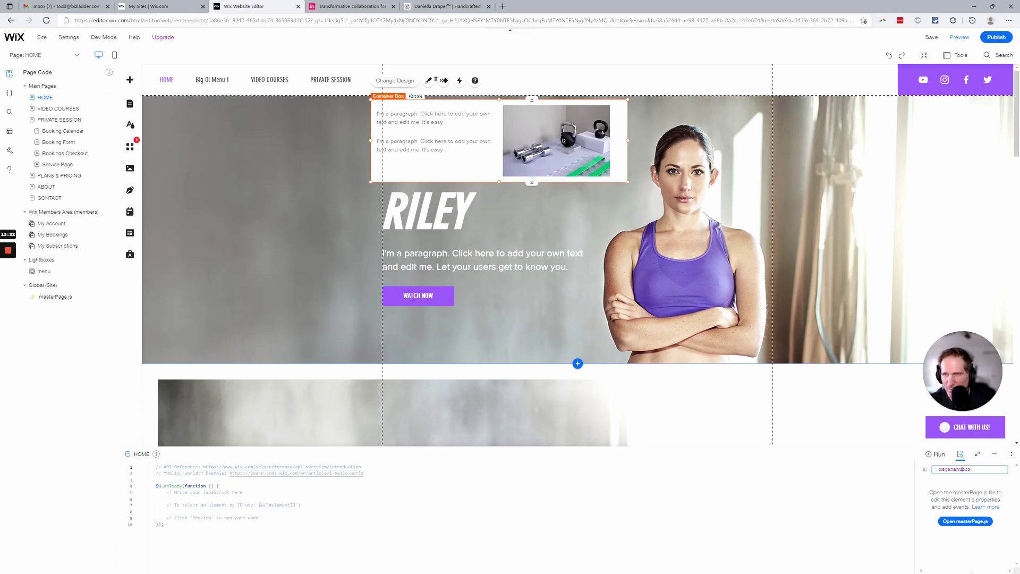
pyautogui.press('Return')
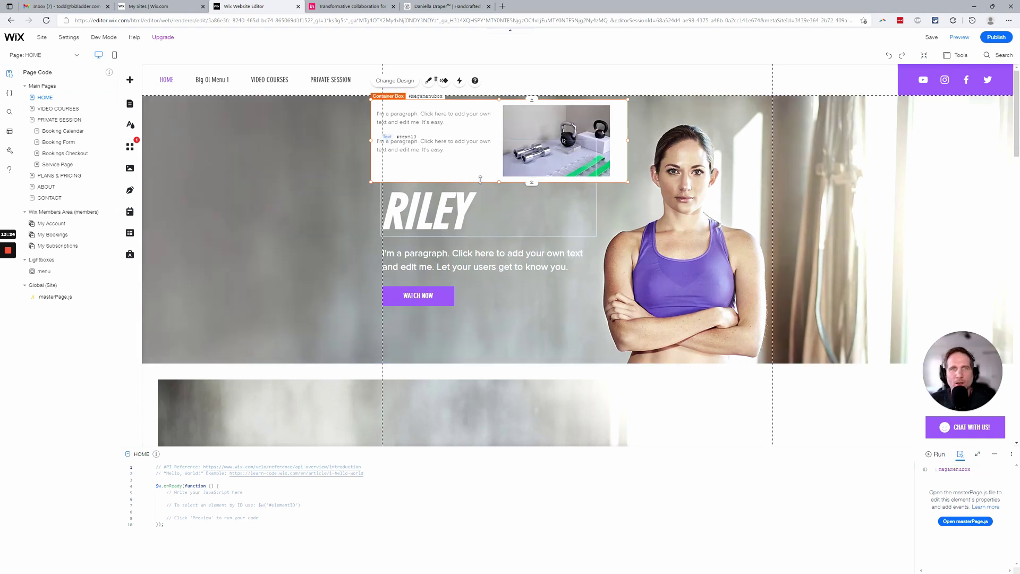
# Open masterPage.js for the megamenubox container and set the box to be hidden by default.
pyautogui.click(642, 92)
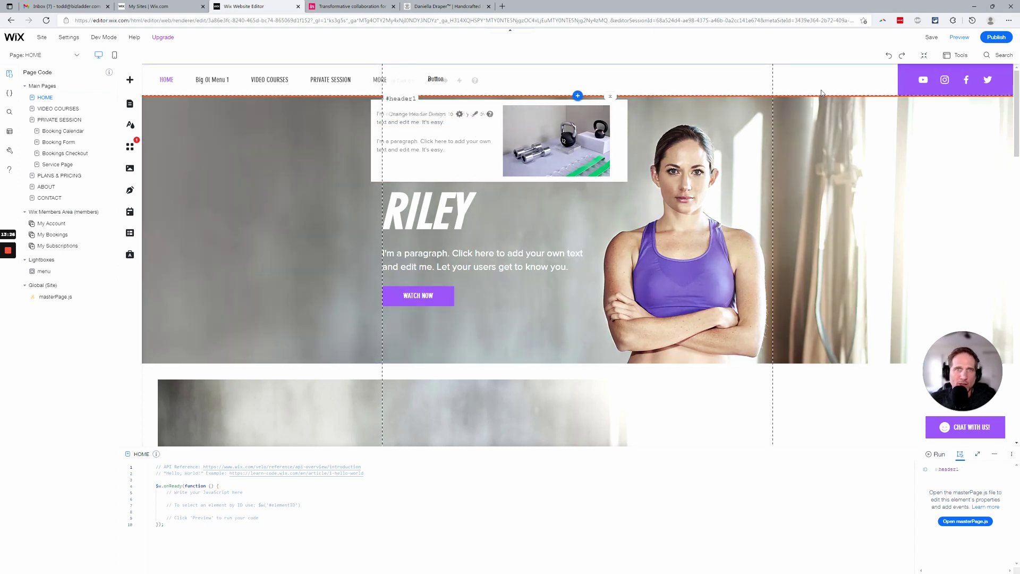
pyautogui.click(623, 131)
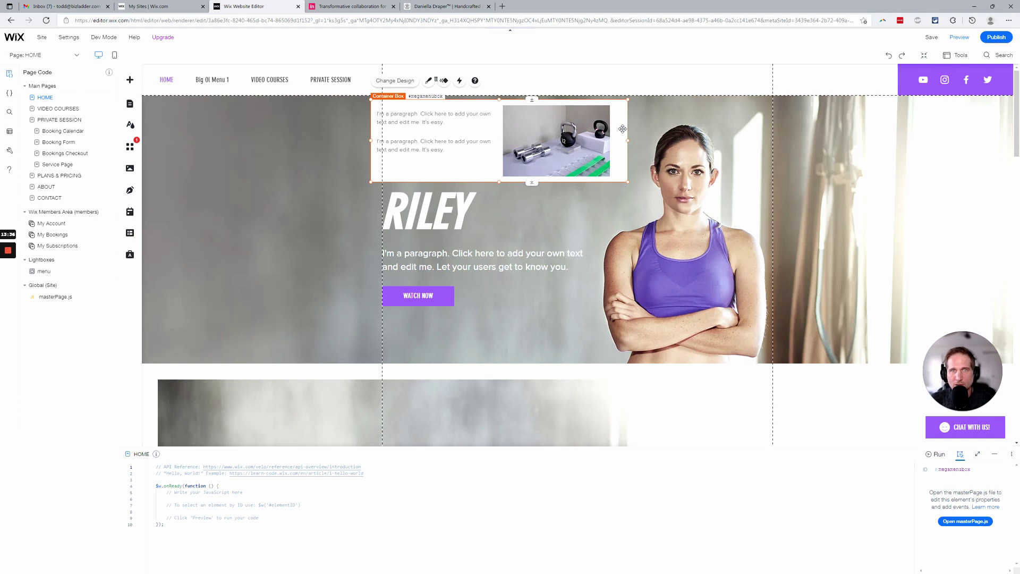
pyautogui.click(952, 522)
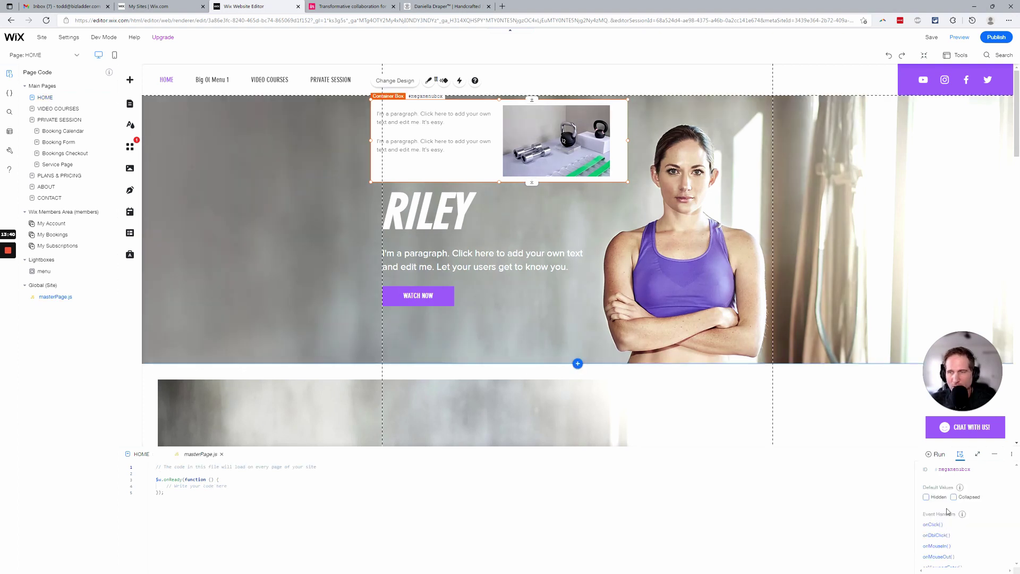
pyautogui.moveTo(960, 490)
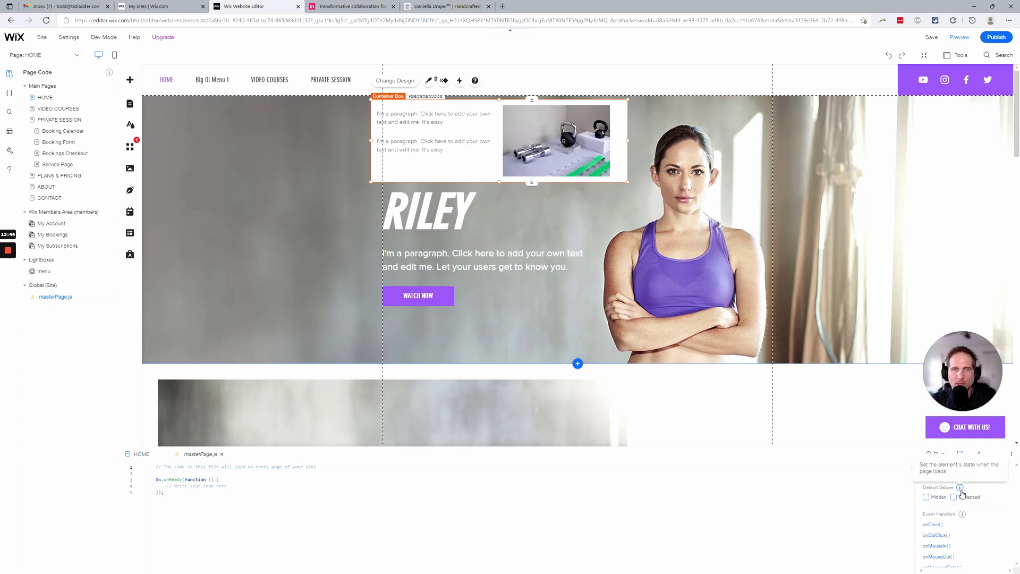
pyautogui.click(933, 500)
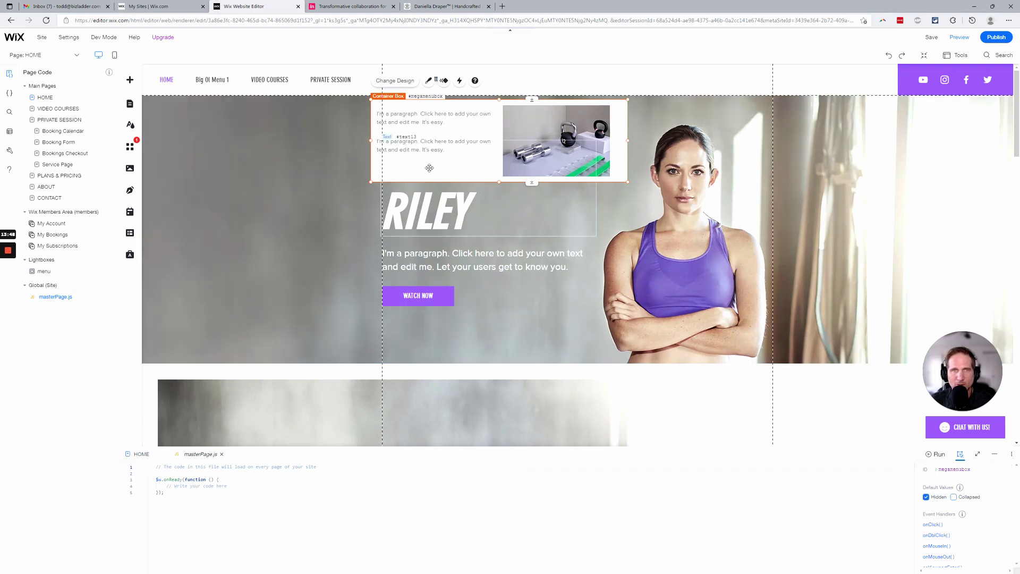
# Add a mouse-in event handler for the menu2button header button in masterPage.js.
pyautogui.click(439, 79)
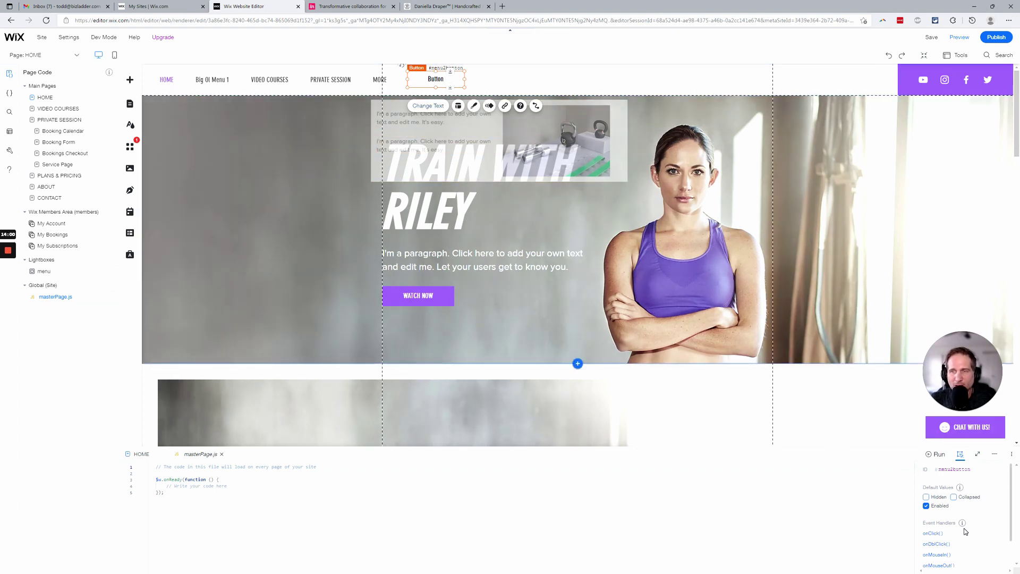
pyautogui.scroll(-1, 964, 528)
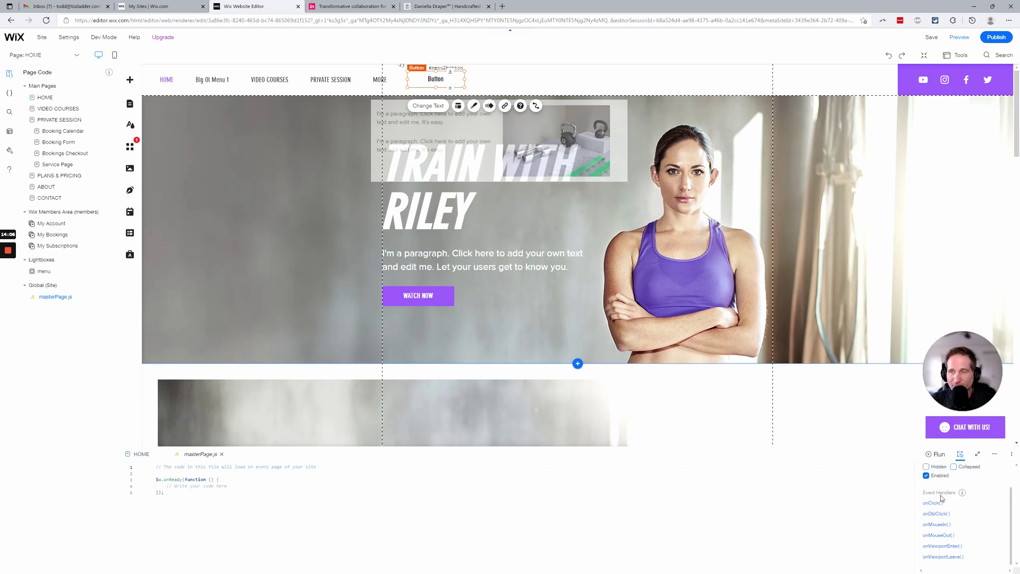
pyautogui.click(946, 525)
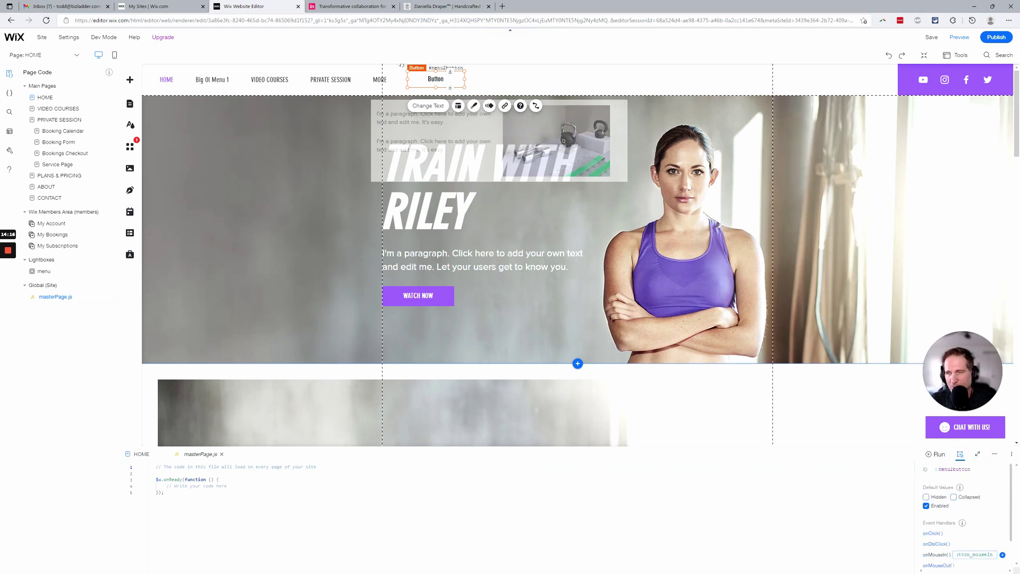
pyautogui.press('Return')
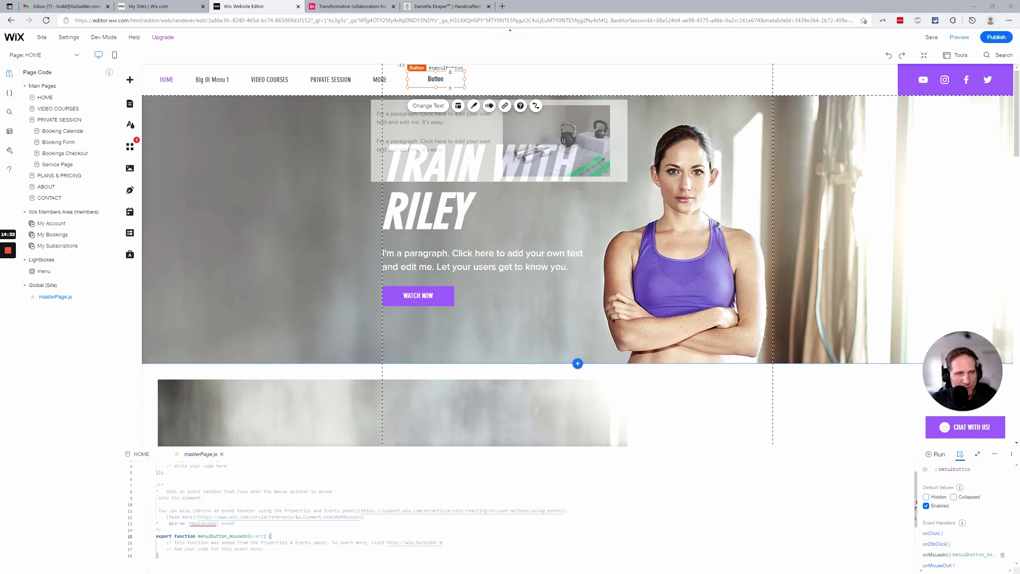
# Add the line $w("#megamenubox").show(); to the menu2button_mouseIn function.
pyautogui.press('Return')
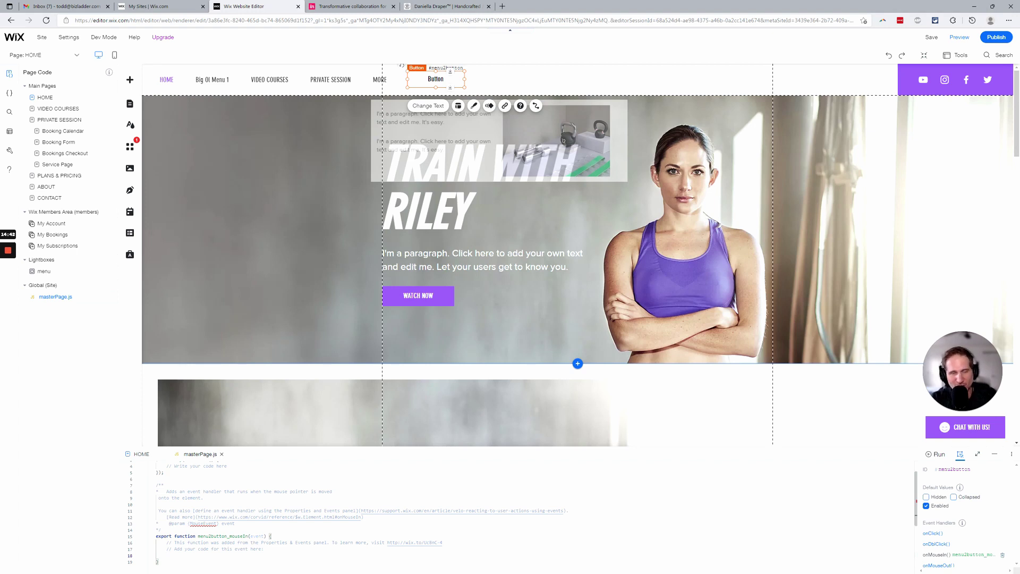
pyautogui.write('$w("#bigmenu").show();')
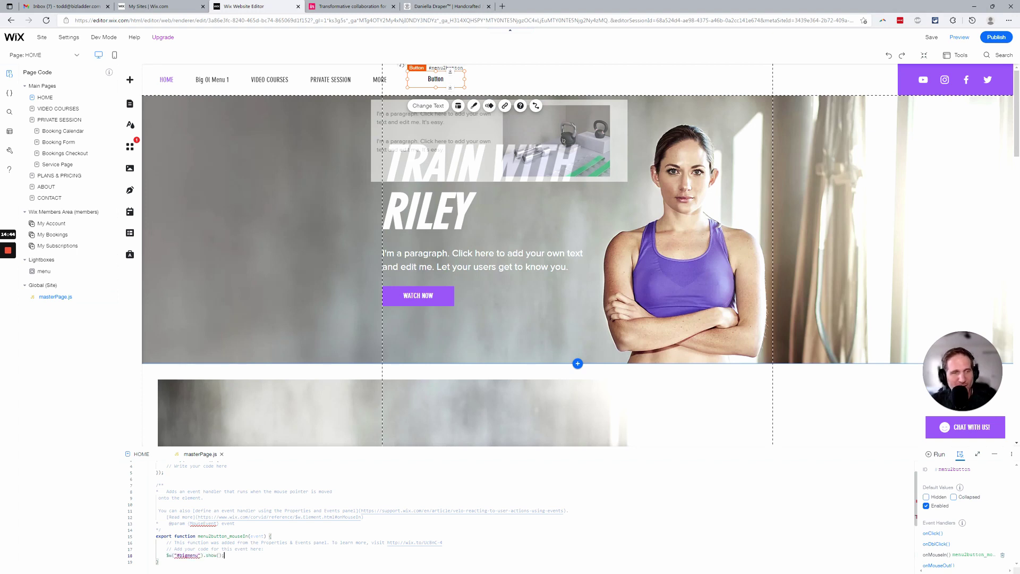
pyautogui.click(197, 555)
pyautogui.press('BackSpace')
pyautogui.press('BackSpace')
pyautogui.press('BackSpace')
pyautogui.press('BackSpace')
pyautogui.press('BackSpace')
pyautogui.press('BackSpace')
pyautogui.press('BackSpace')
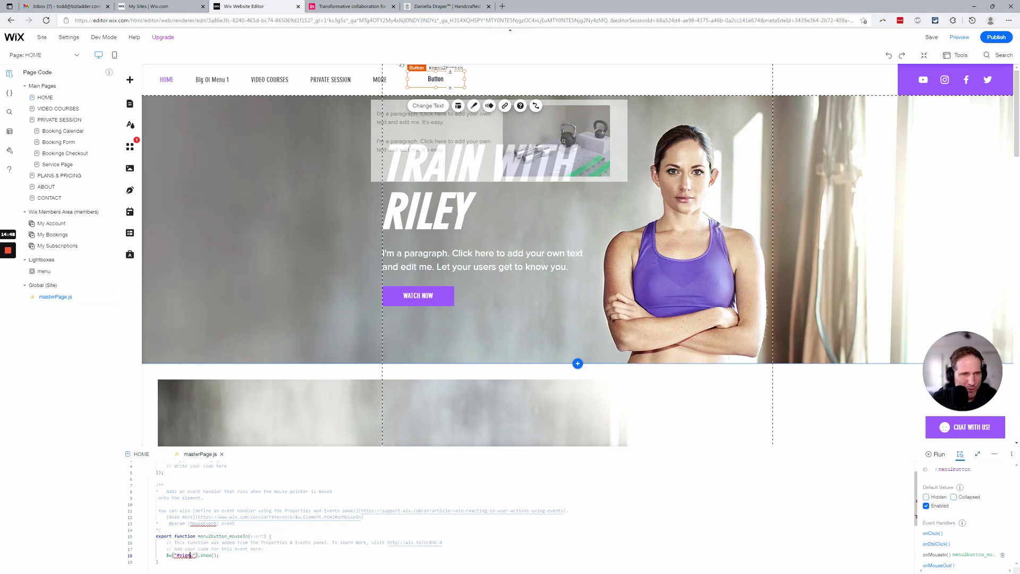
pyautogui.write('mega')
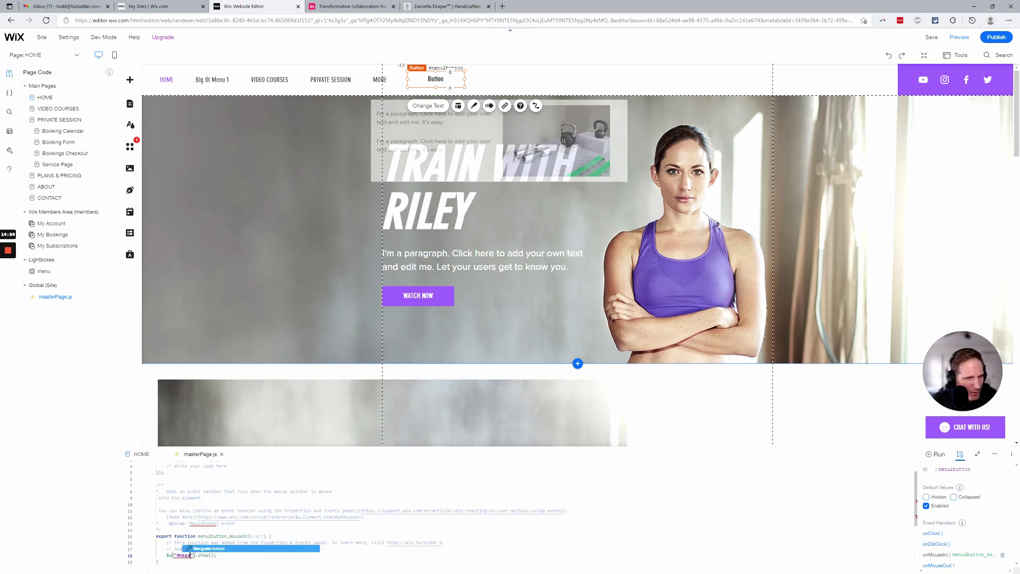
pyautogui.press('Return')
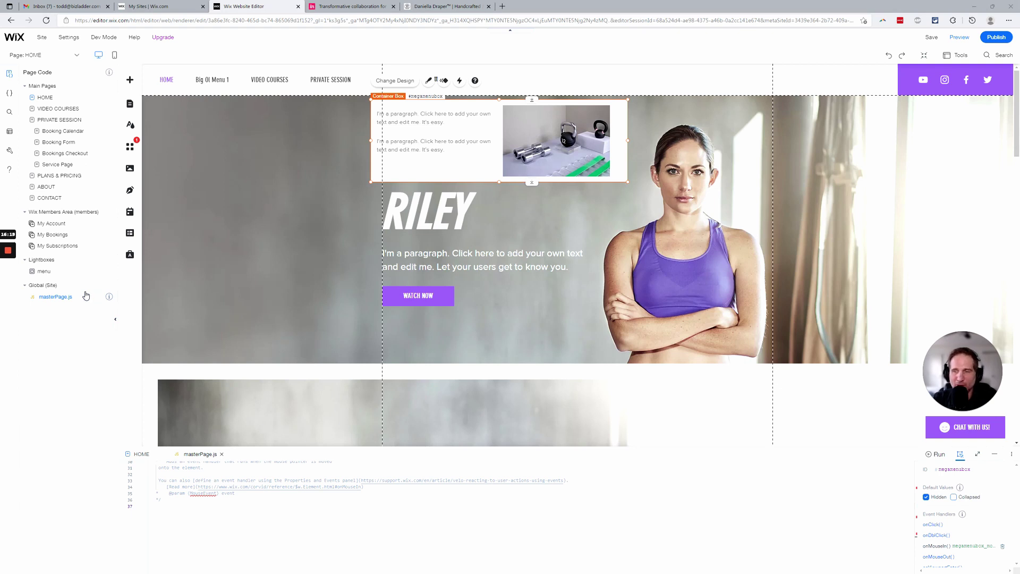
# Remove the mouse-out event handler from the menu2button header button and check the remaining code in masterPage.js.
pyautogui.click(461, 89)
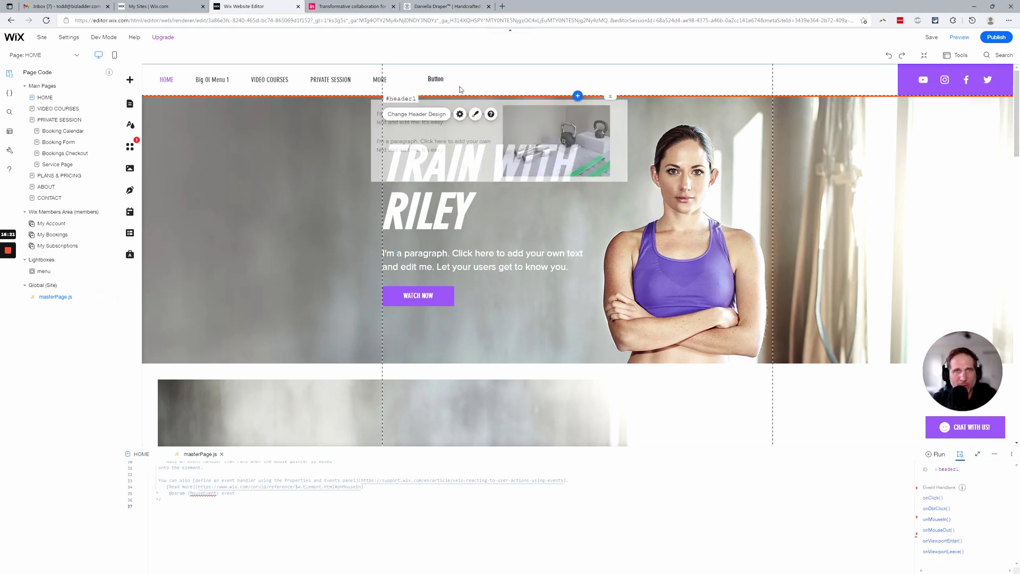
pyautogui.click(449, 81)
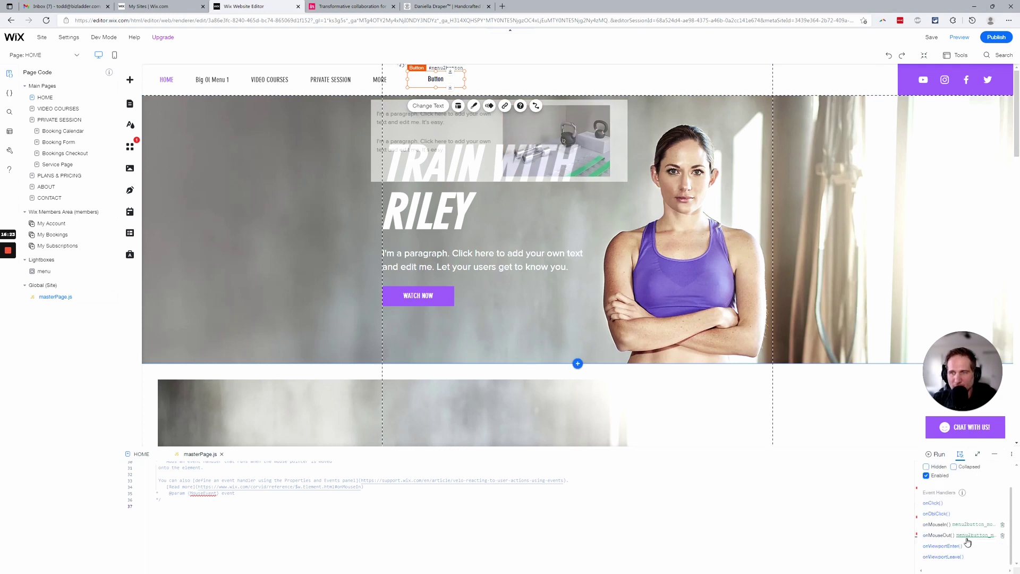
pyautogui.click(1002, 564)
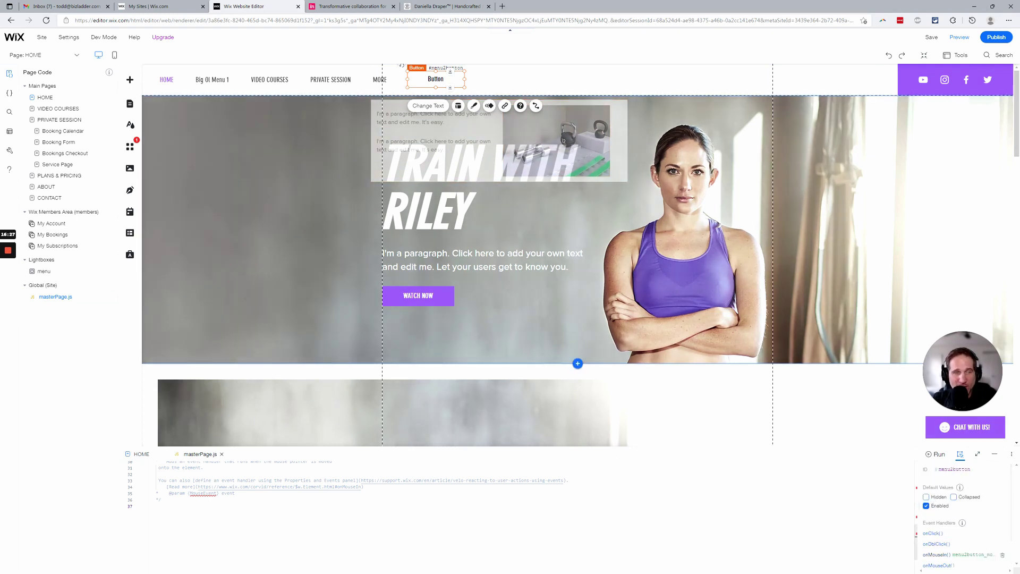
pyautogui.scroll(4, 345, 510)
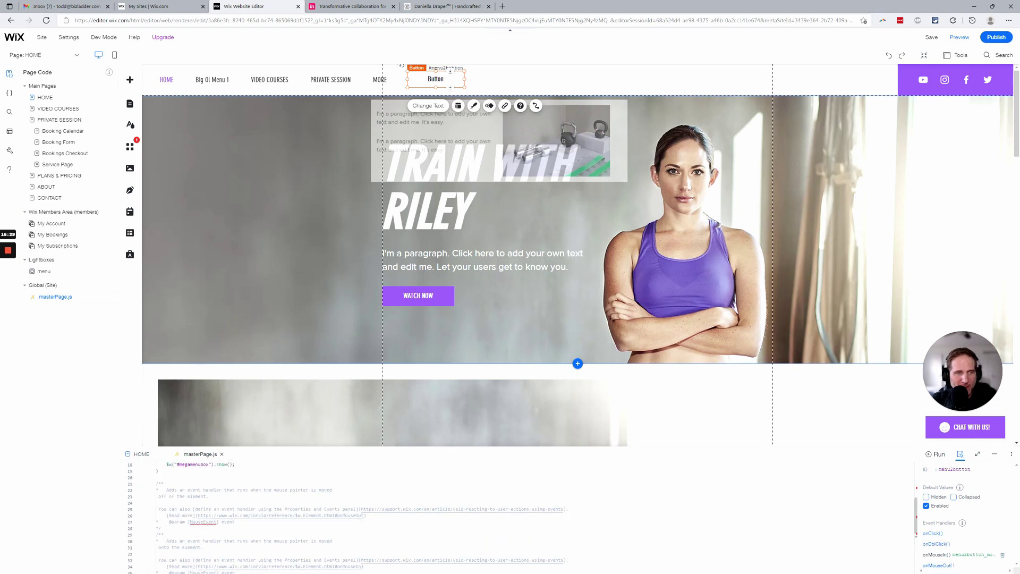
pyautogui.scroll(-6, 345, 510)
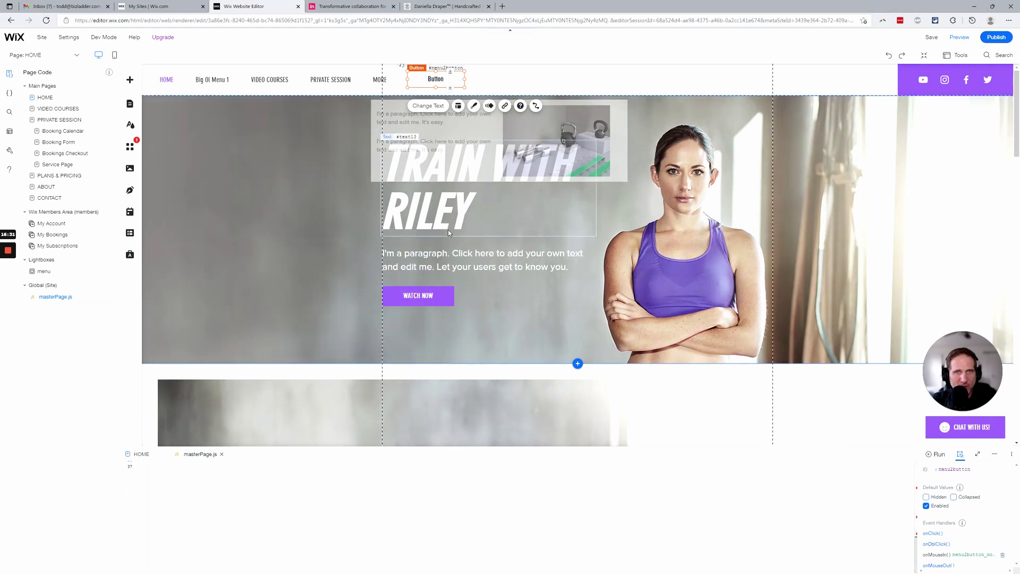
# Remove the mouse-in event handler from the megamenubox container and add a mouse-out handler to it instead.
pyautogui.click(623, 138)
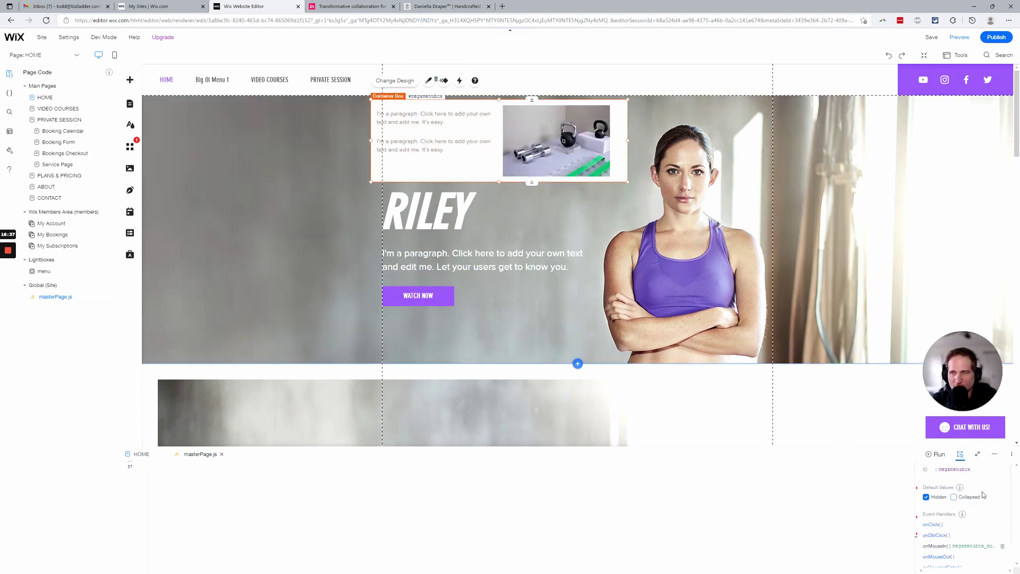
pyautogui.click(1002, 546)
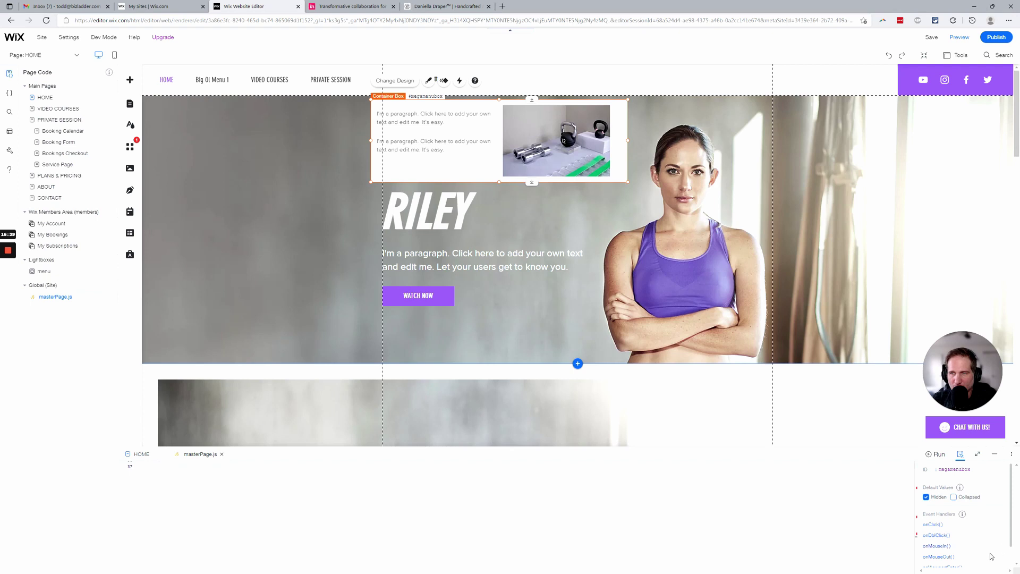
pyautogui.click(950, 557)
pyautogui.click(1002, 537)
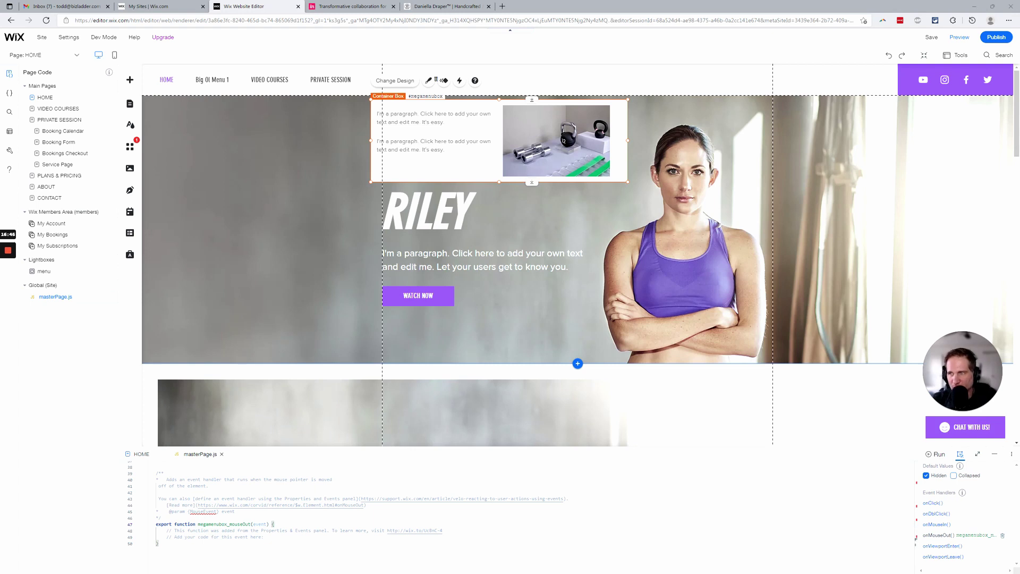
# Add the line $w("#megamenubox").hide(); to the megamenubox_mouseOut function.
pyautogui.press('Return')
pyautogui.write('$w("#bigmenu").hide();')
pyautogui.press('Left')
pyautogui.press('Left')
pyautogui.press('Left')
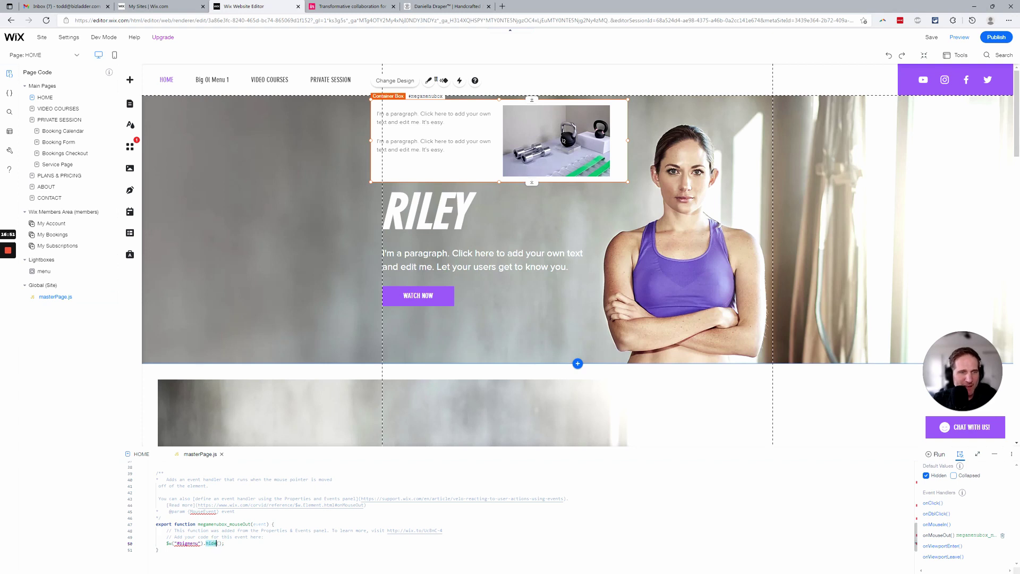
pyautogui.click(200, 542)
pyautogui.press('BackSpace')
pyautogui.press('BackSpace')
pyautogui.press('BackSpace')
pyautogui.press('BackSpace')
pyautogui.press('BackSpace')
pyautogui.press('BackSpace')
pyautogui.press('BackSpace')
pyautogui.write('mega')
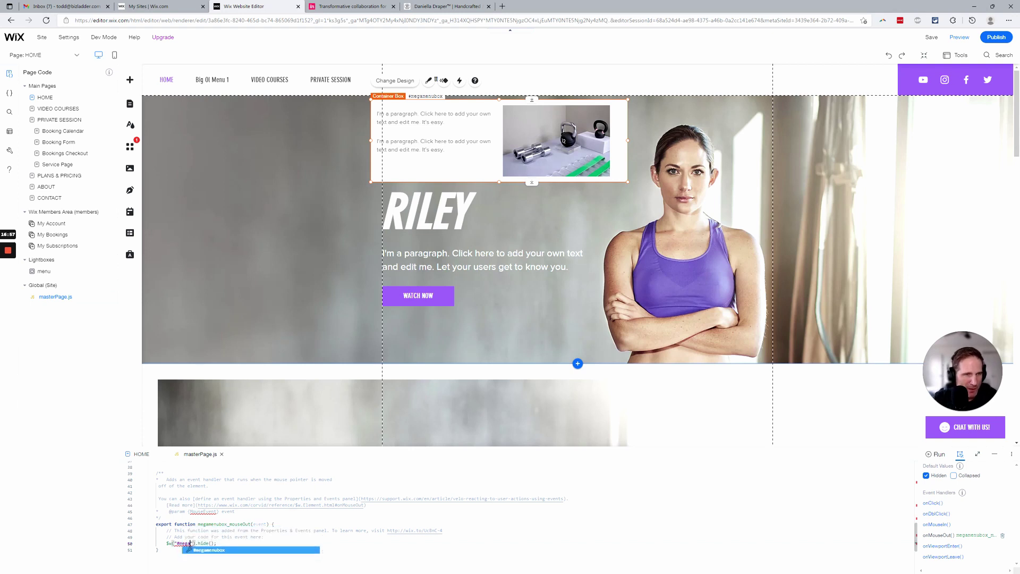
pyautogui.click(253, 550)
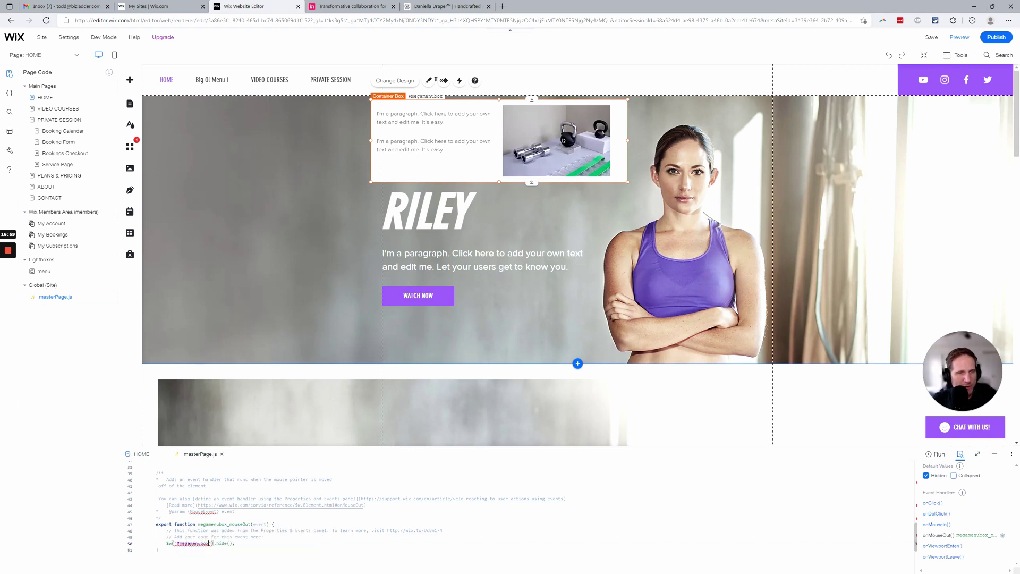
# Save the site, preview it to test the mega menu with the header button, and return to the editor.
pyautogui.click(531, 406)
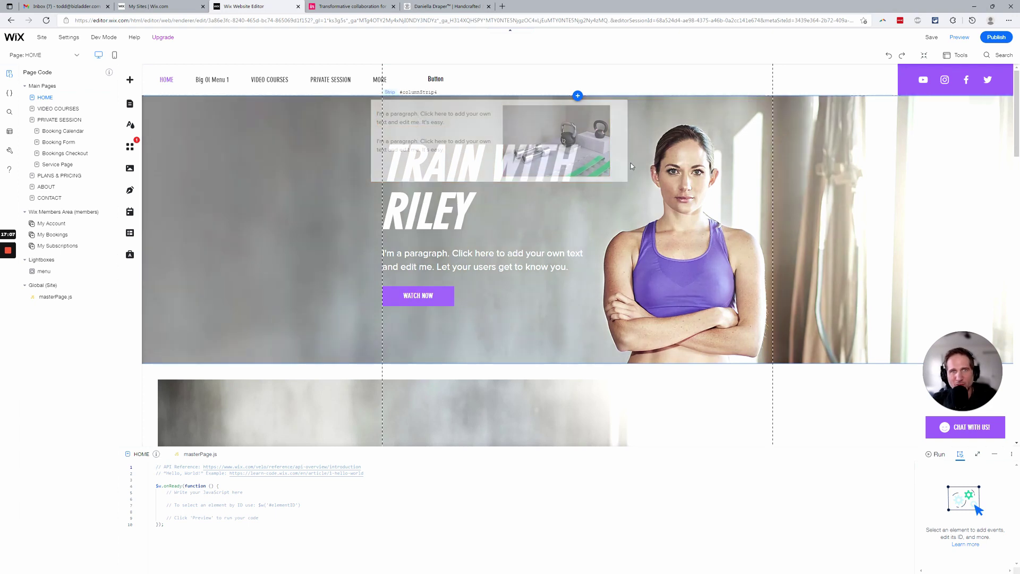
pyautogui.click(931, 37)
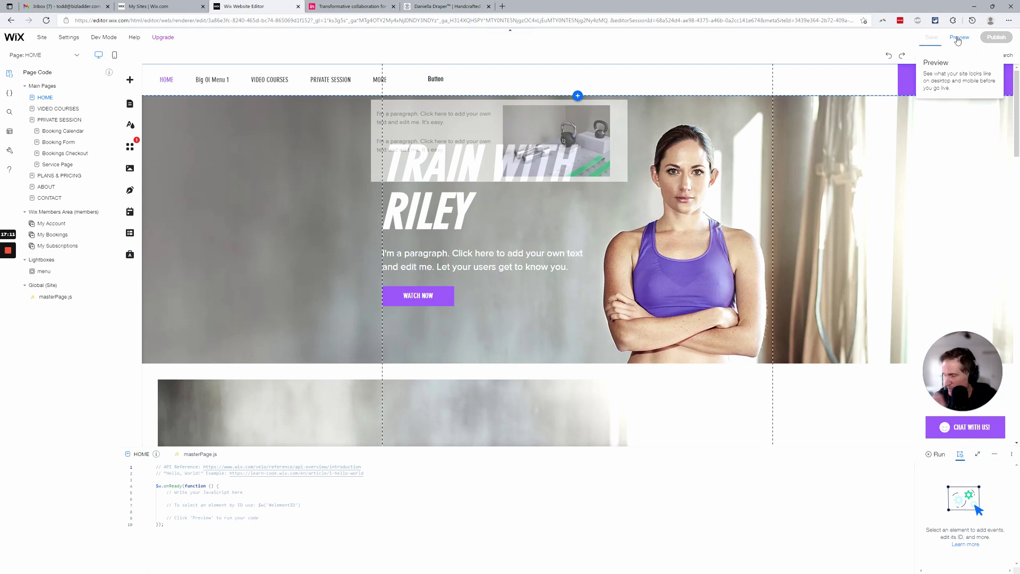
pyautogui.click(957, 38)
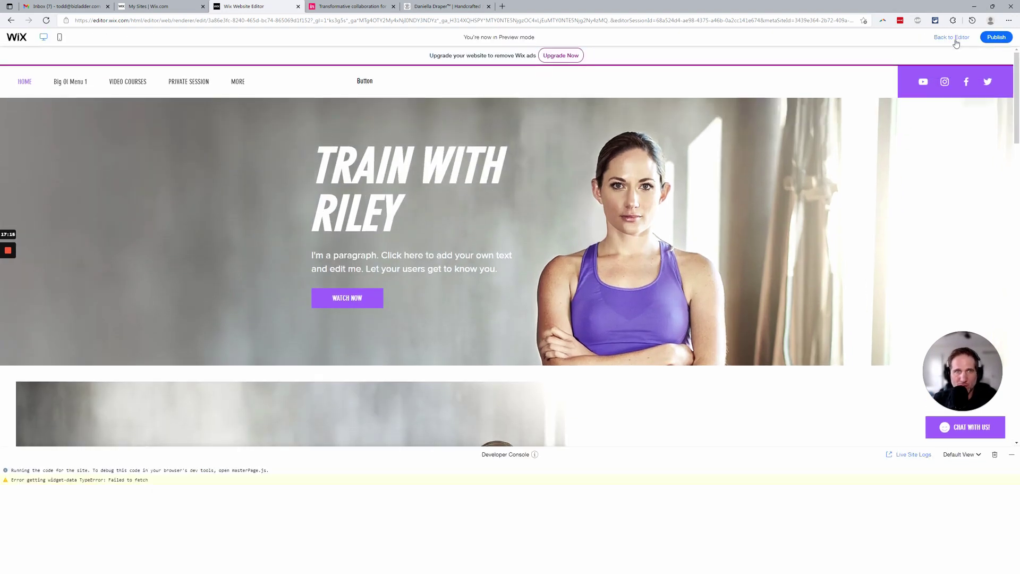
pyautogui.moveTo(367, 88)
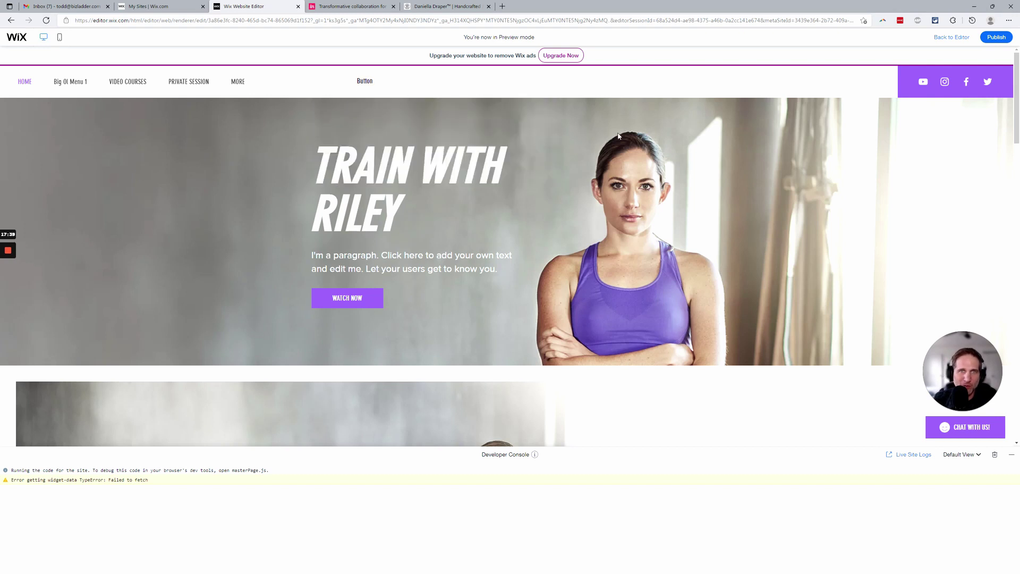
pyautogui.click(951, 36)
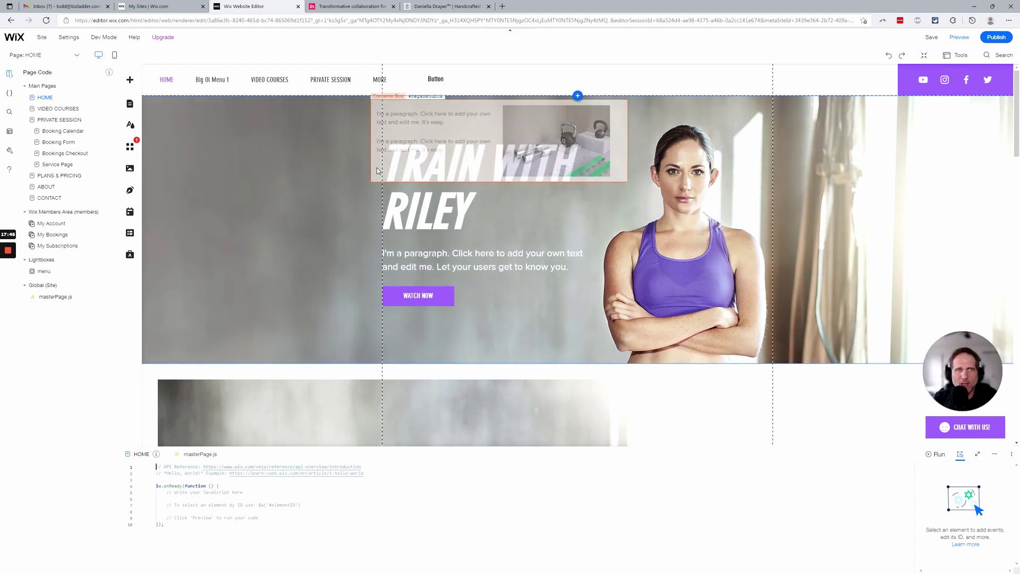
# Switch to the mobile version, open the mobile menu for editing, and move its item list down below the close icon.
pyautogui.click(114, 55)
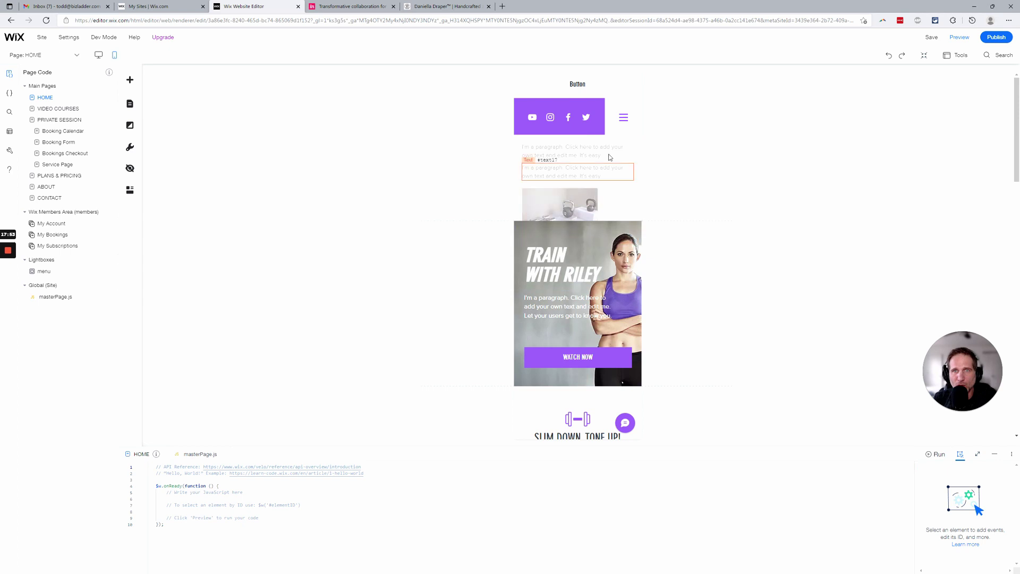
pyautogui.click(616, 120)
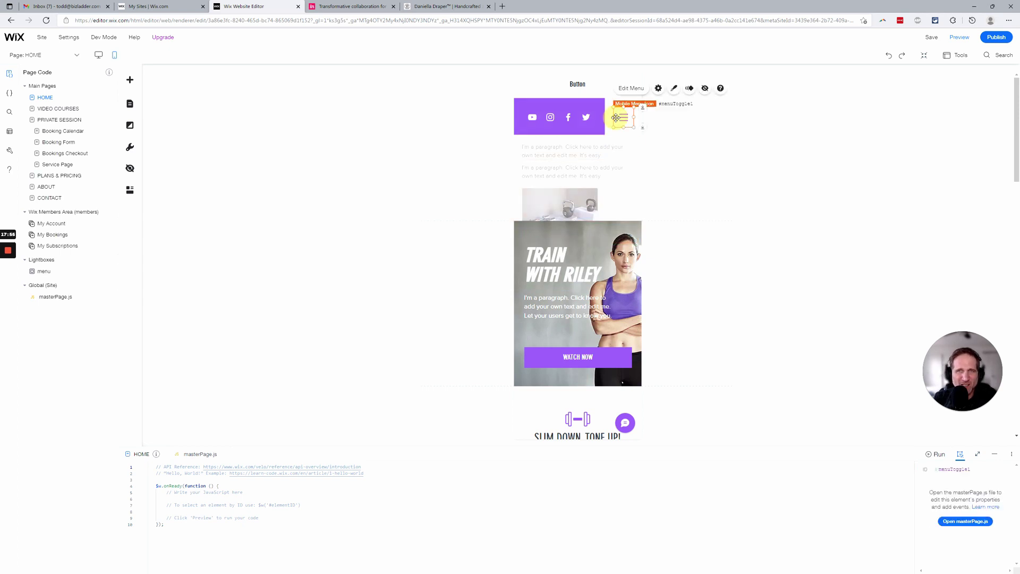
pyautogui.click(631, 88)
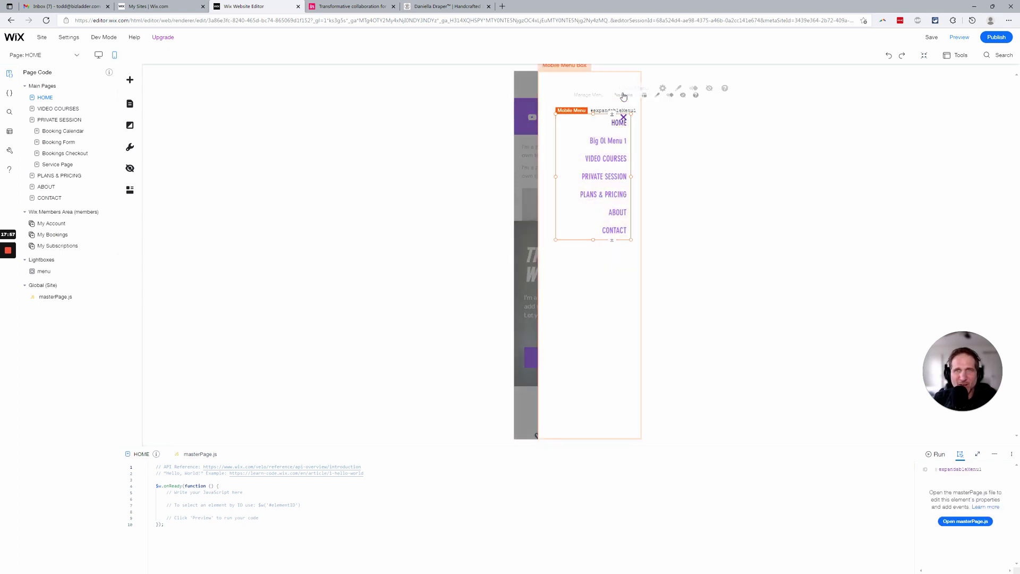
pyautogui.click(607, 266)
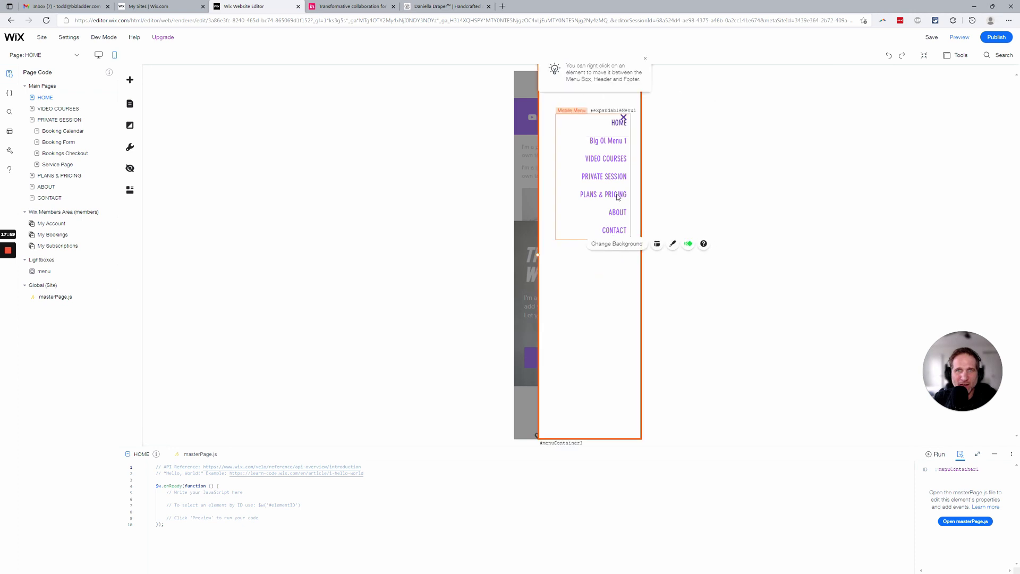
pyautogui.click(619, 141)
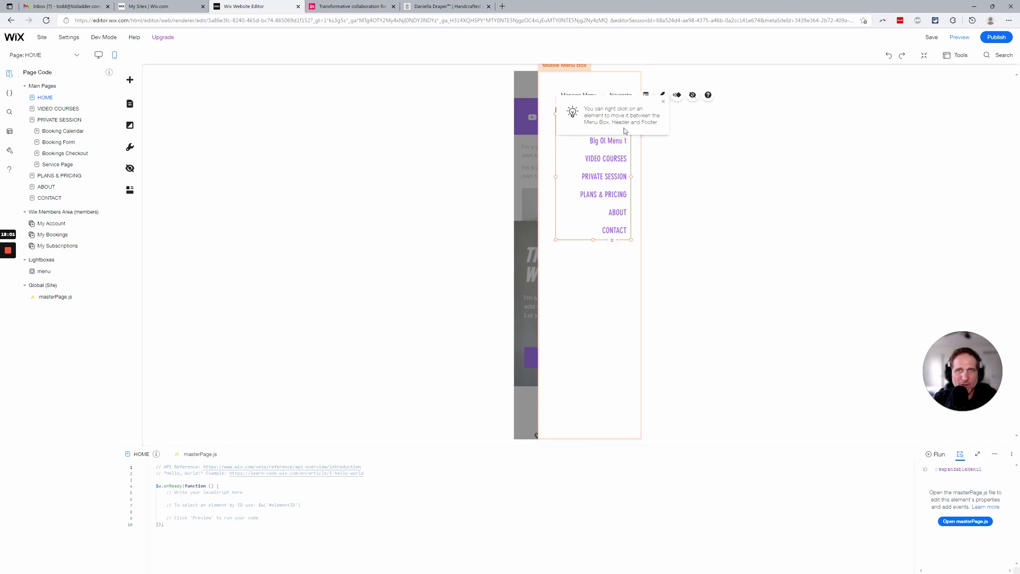
pyautogui.moveTo(617, 113); pyautogui.dragTo(616, 139)
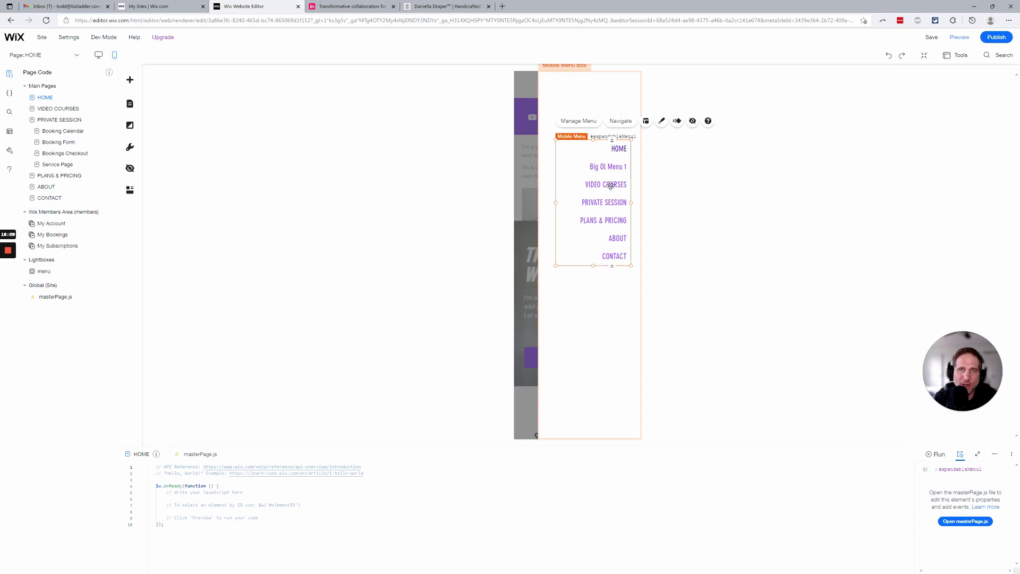
pyautogui.click(129, 80)
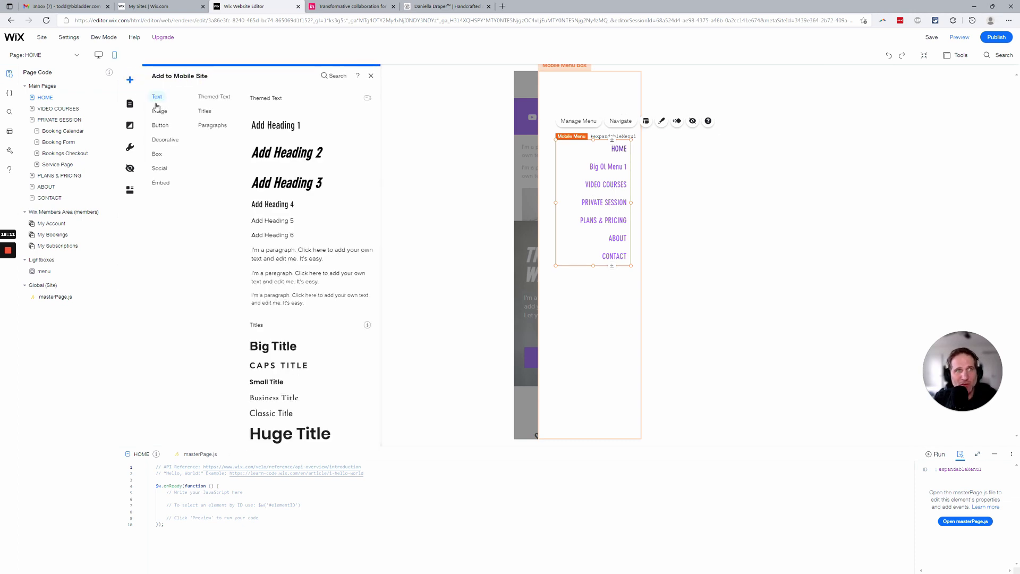
pyautogui.click(159, 110)
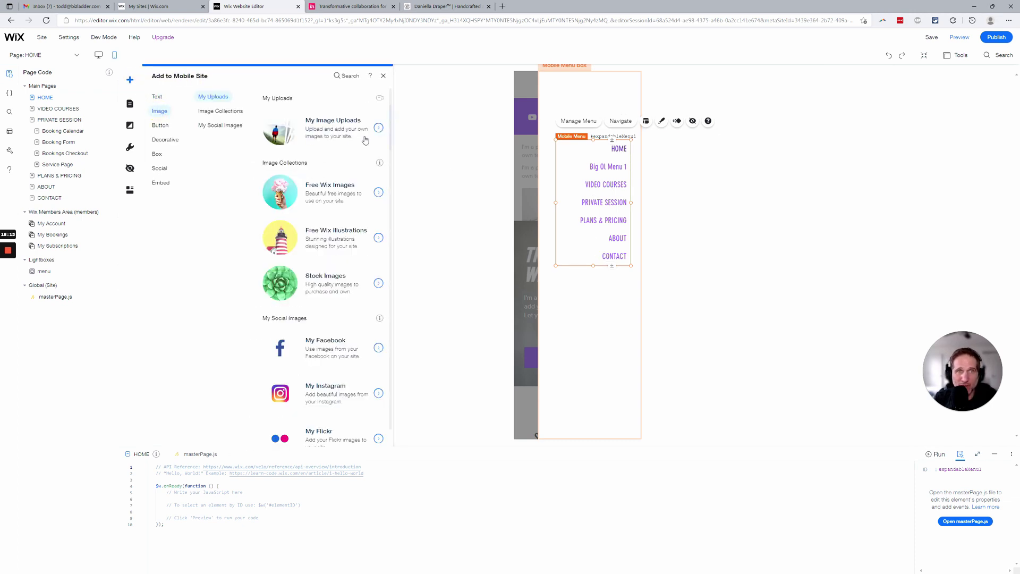
pyautogui.click(383, 75)
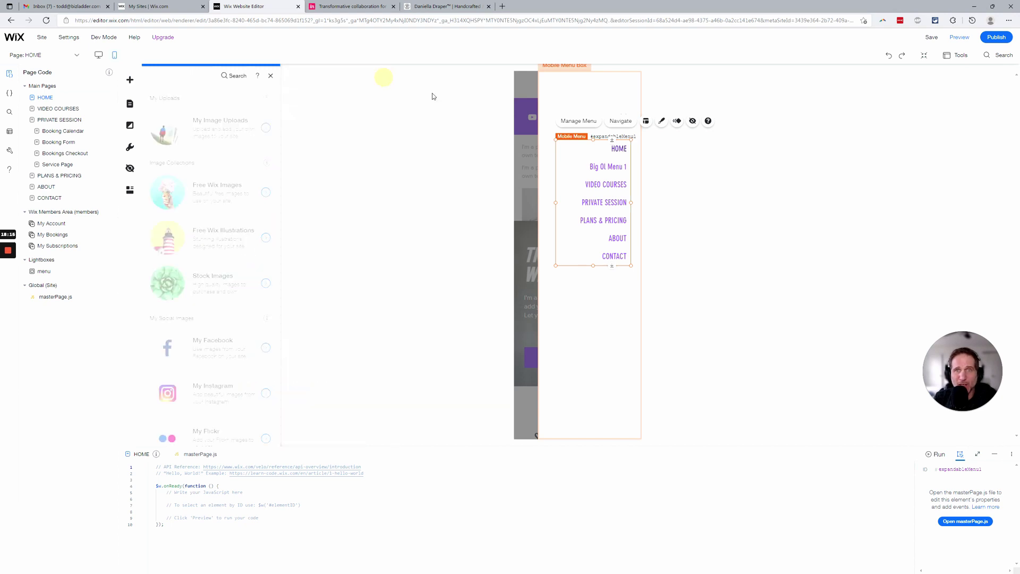
pyautogui.click(528, 109)
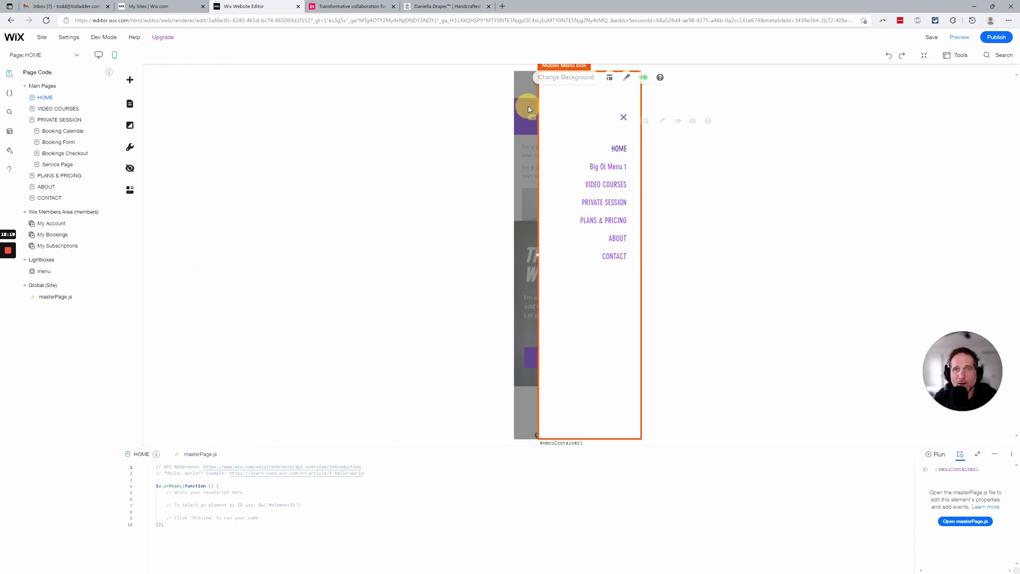
# Close the mobile menu and hide both the header's Button and the megamenubox container on mobile.
pyautogui.click(528, 109)
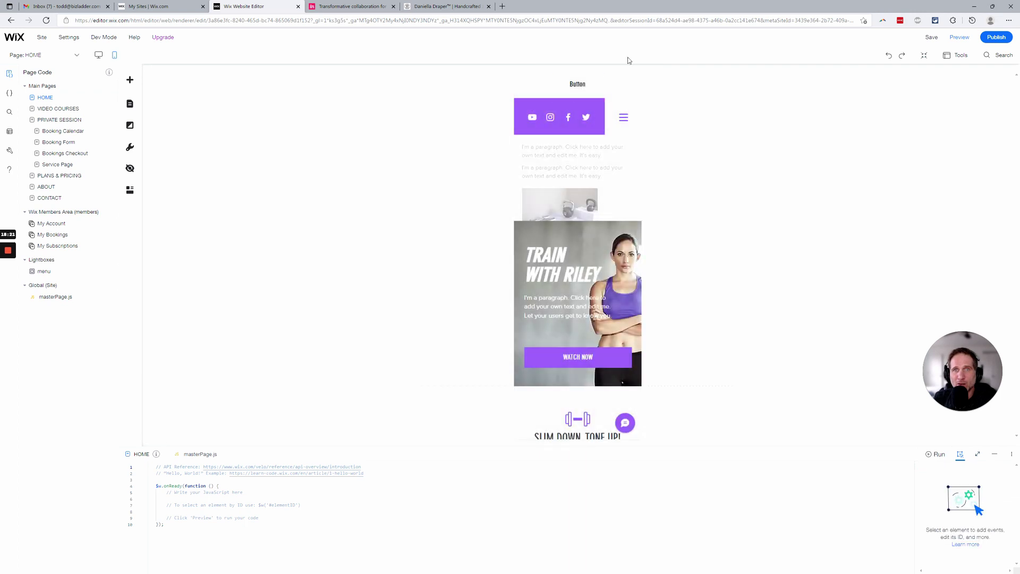
pyautogui.click(580, 83)
pyautogui.click(622, 114)
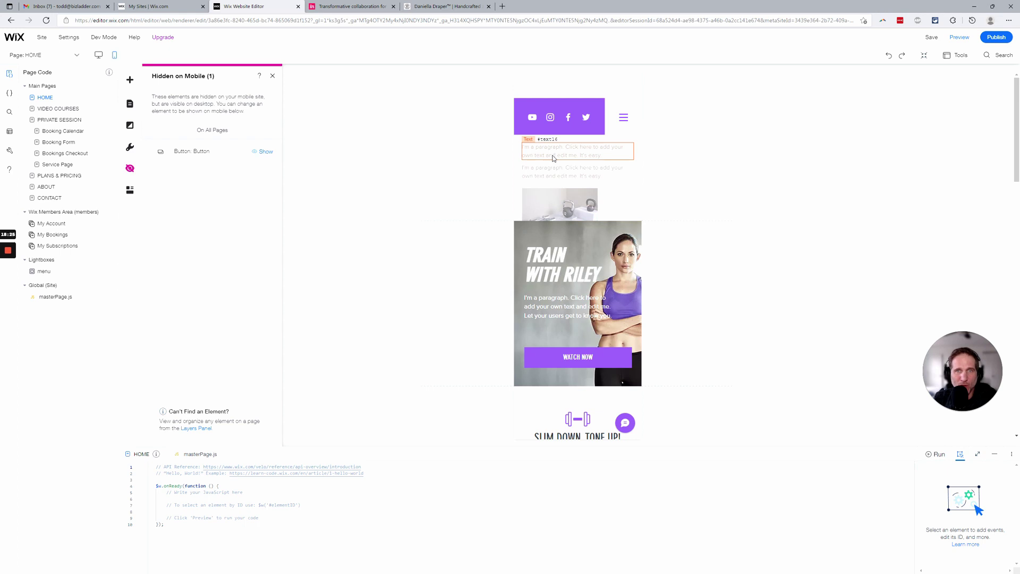
pyautogui.click(608, 198)
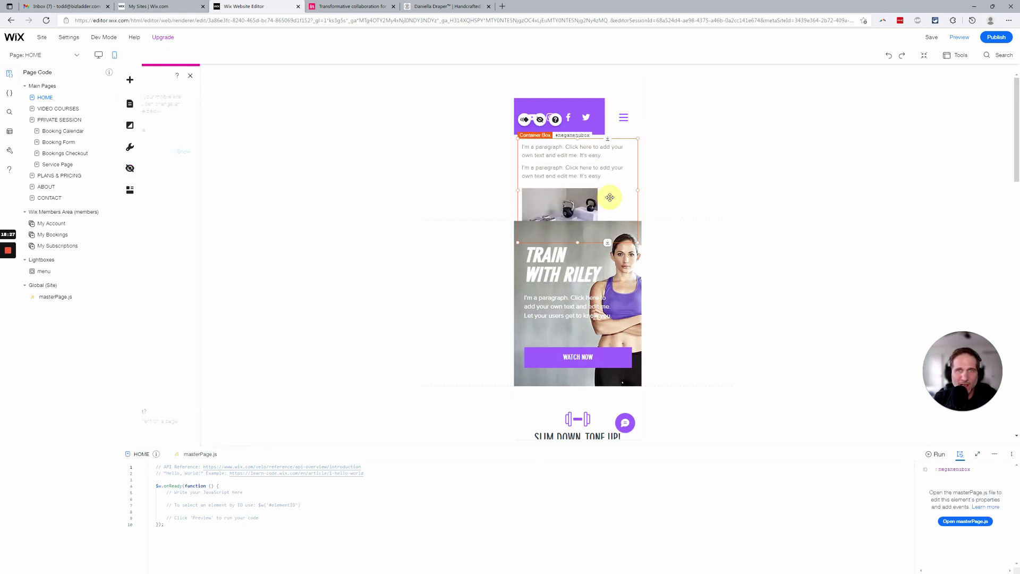
pyautogui.click(538, 120)
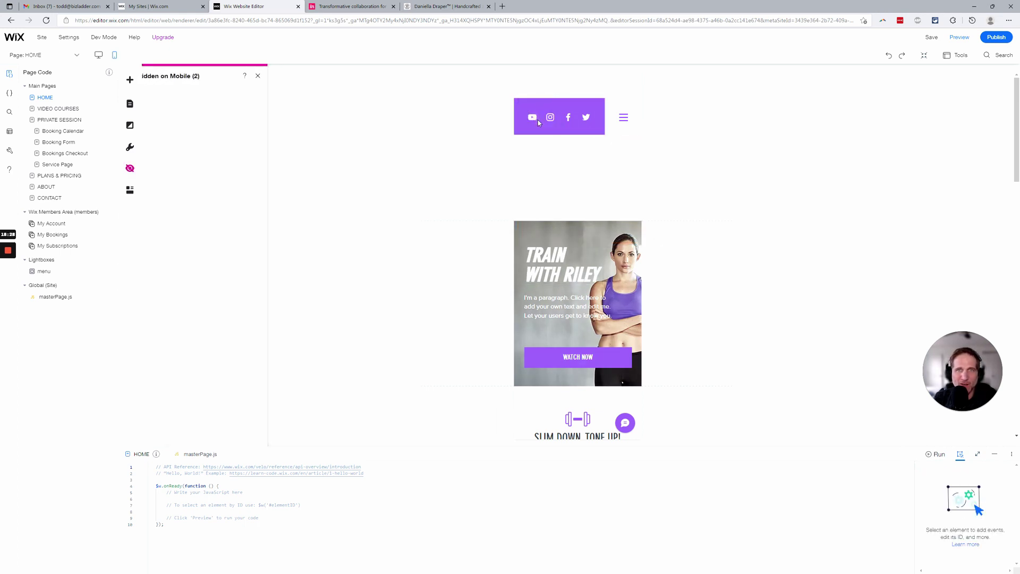
# Shorten the mobile header to fit its contents, moving the purple social bar and the menu icon up to its upper edge.
pyautogui.click(555, 173)
pyautogui.click(612, 171)
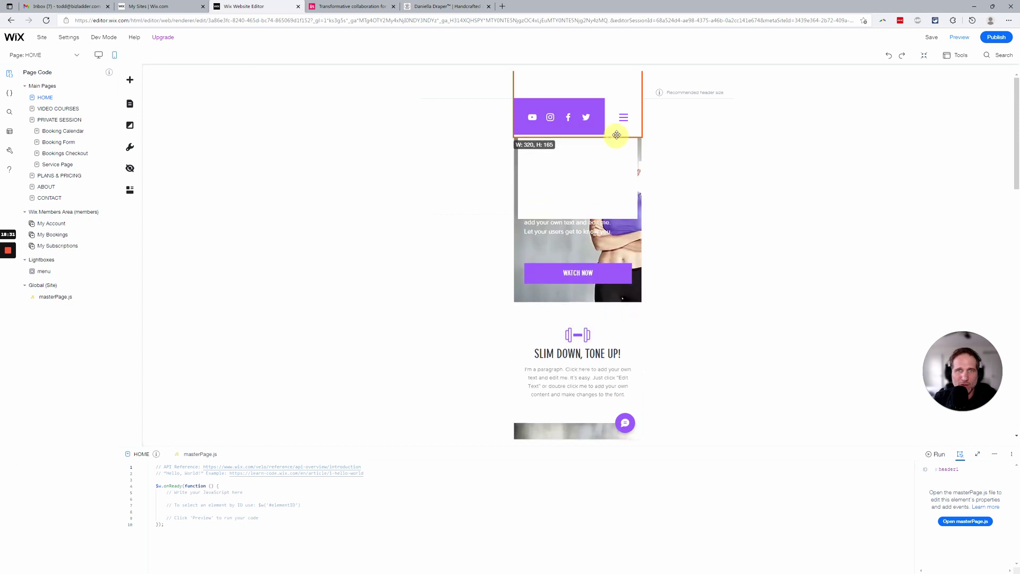
pyautogui.moveTo(600, 104); pyautogui.dragTo(600, 76)
pyautogui.moveTo(628, 94); pyautogui.dragTo(625, 90)
pyautogui.moveTo(607, 137); pyautogui.dragTo(607, 109)
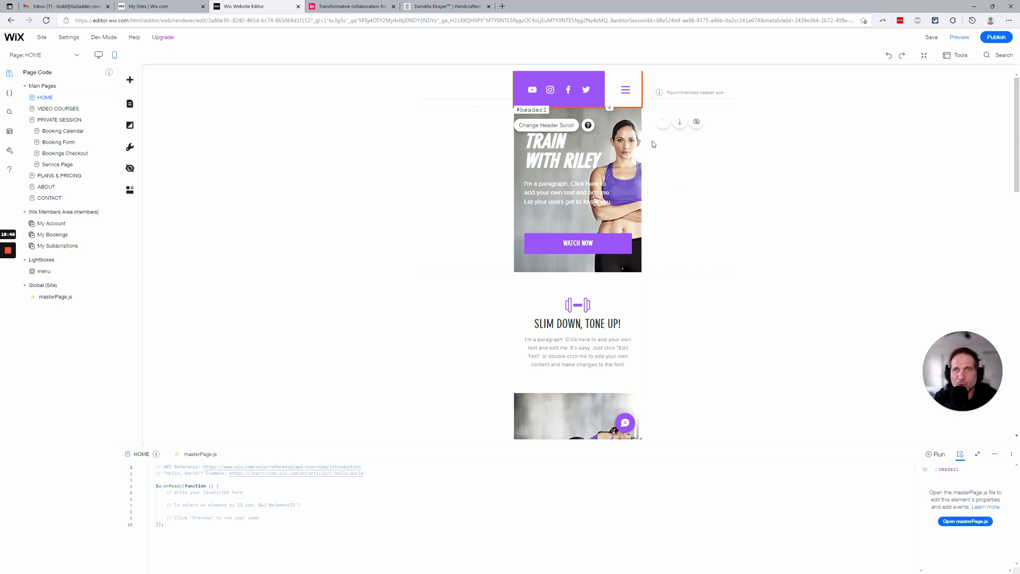
# Open the mobile menu for editing from its header icon.
pyautogui.click(625, 92)
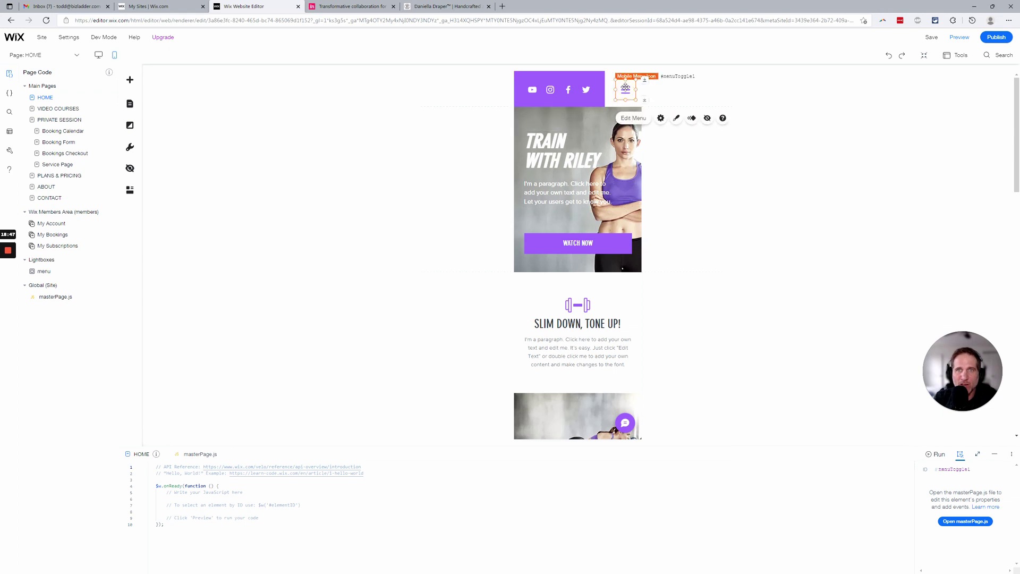
pyautogui.click(626, 90)
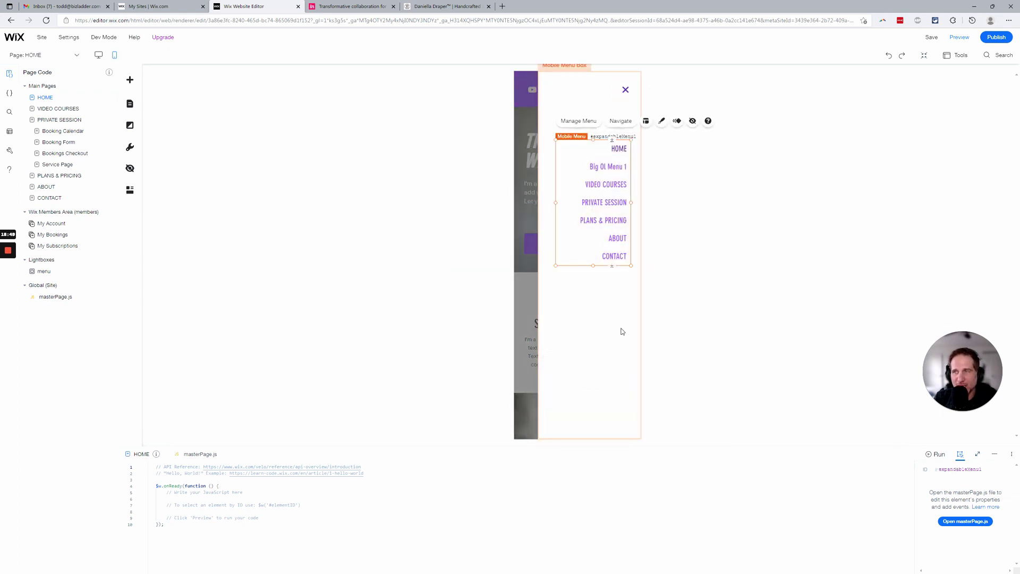